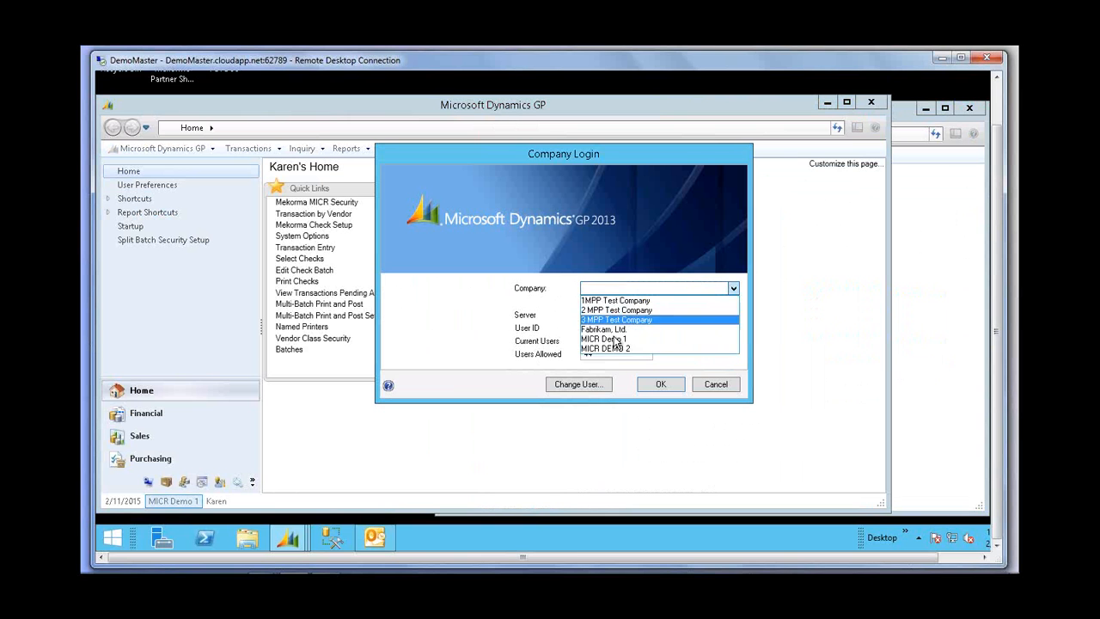
# Log in to the MICR DEMO 2 company.
pyautogui.click(617, 351)
pyautogui.click(658, 384)
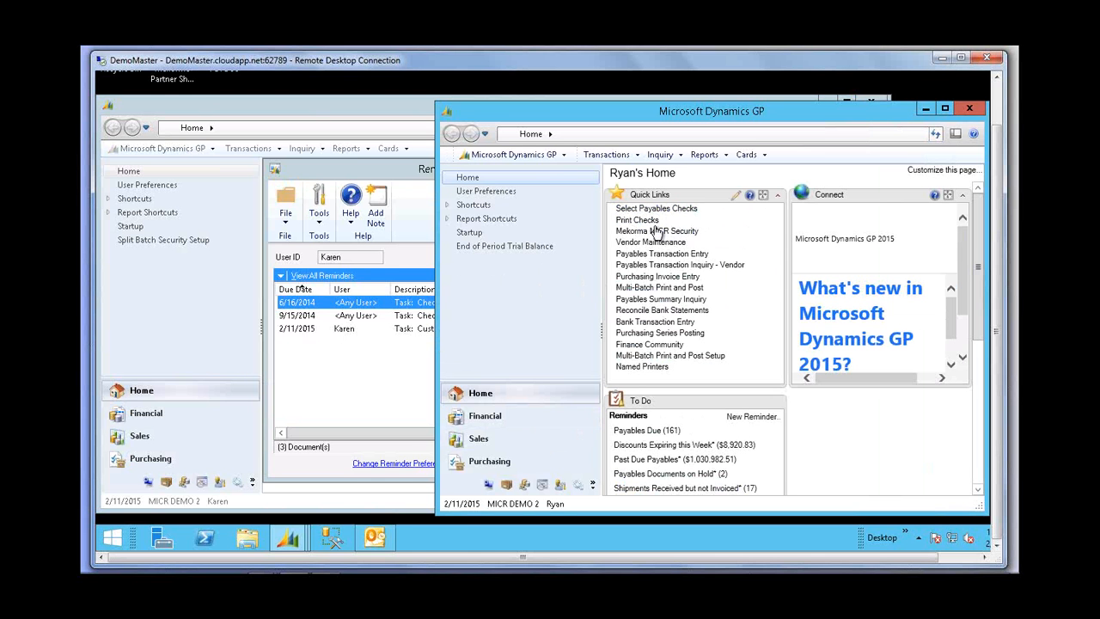
# Open Mekorma MICR Security, review two users' authorized checkbooks, and check the signature entry of the user with the unlimited amount.
pyautogui.click(656, 231)
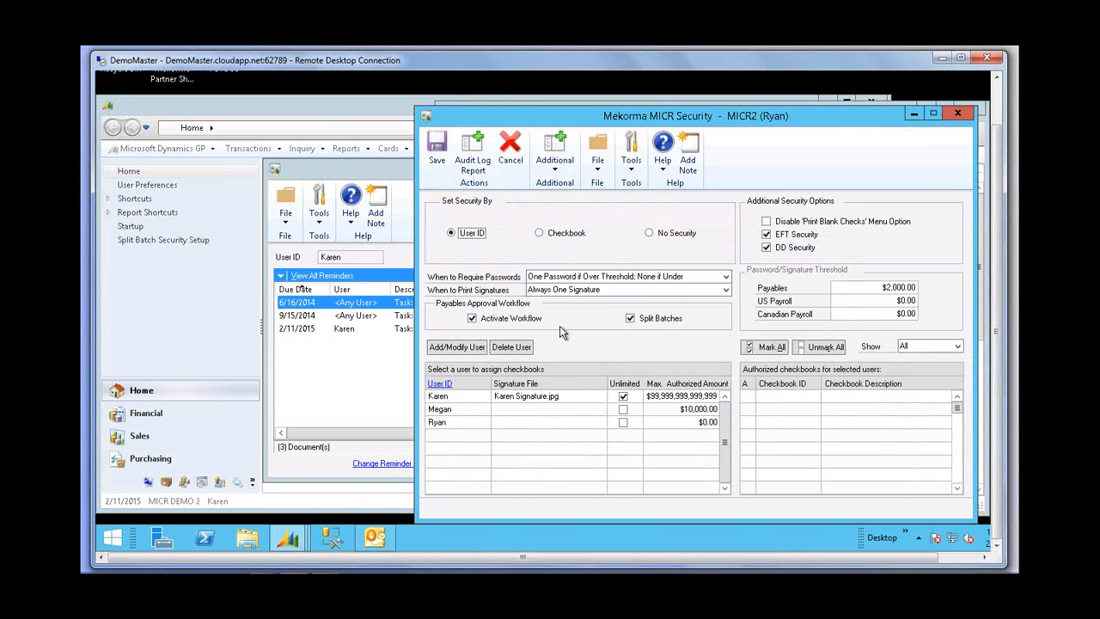
pyautogui.click(475, 424)
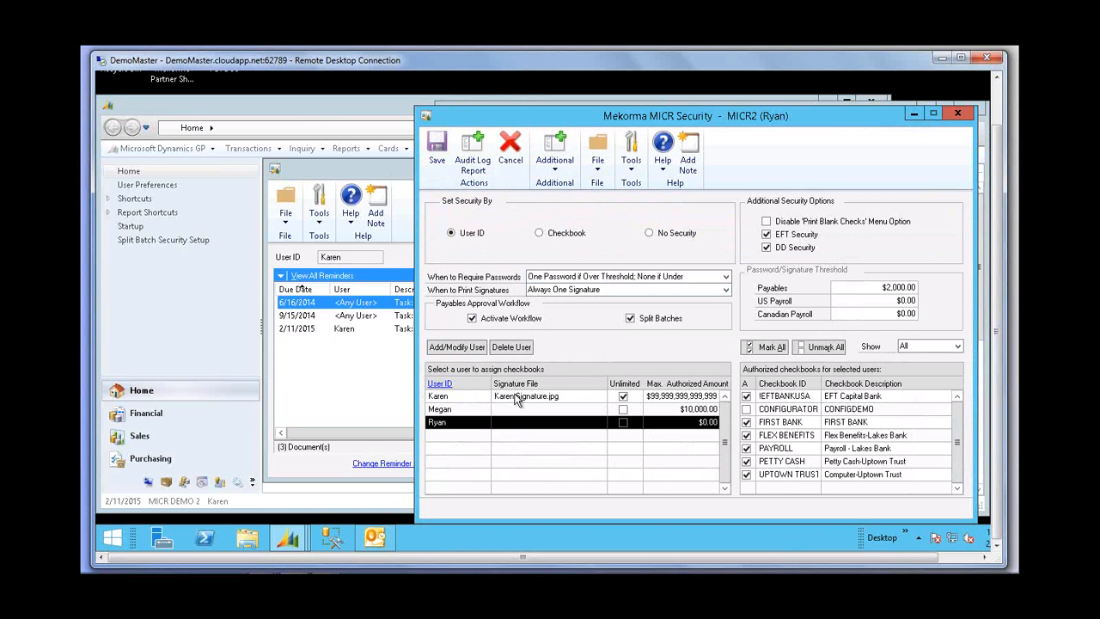
pyautogui.click(463, 398)
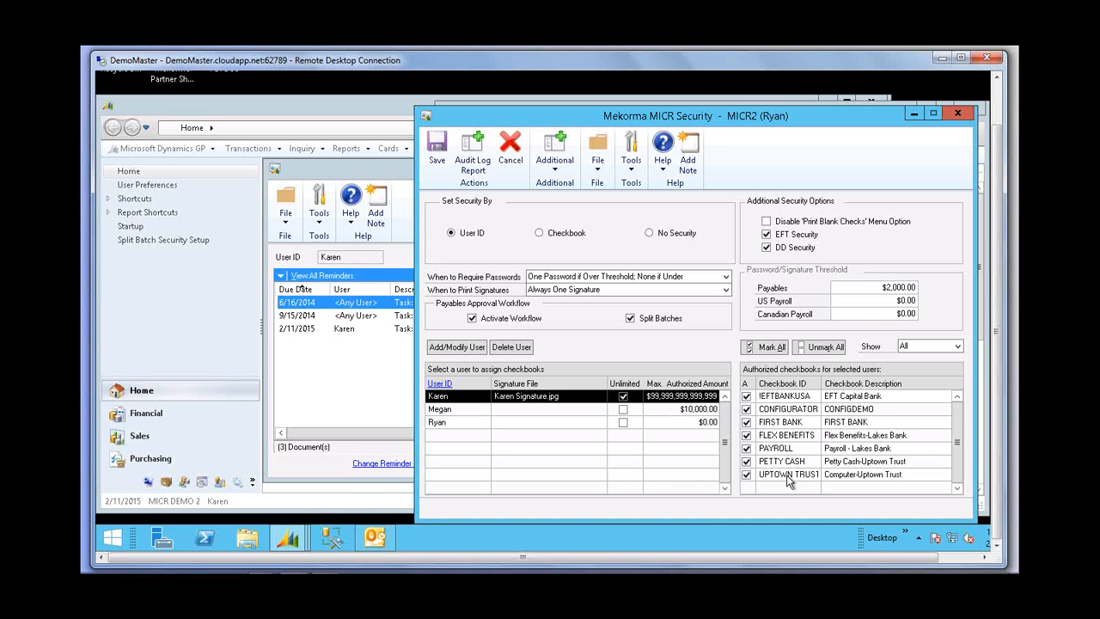
pyautogui.click(460, 349)
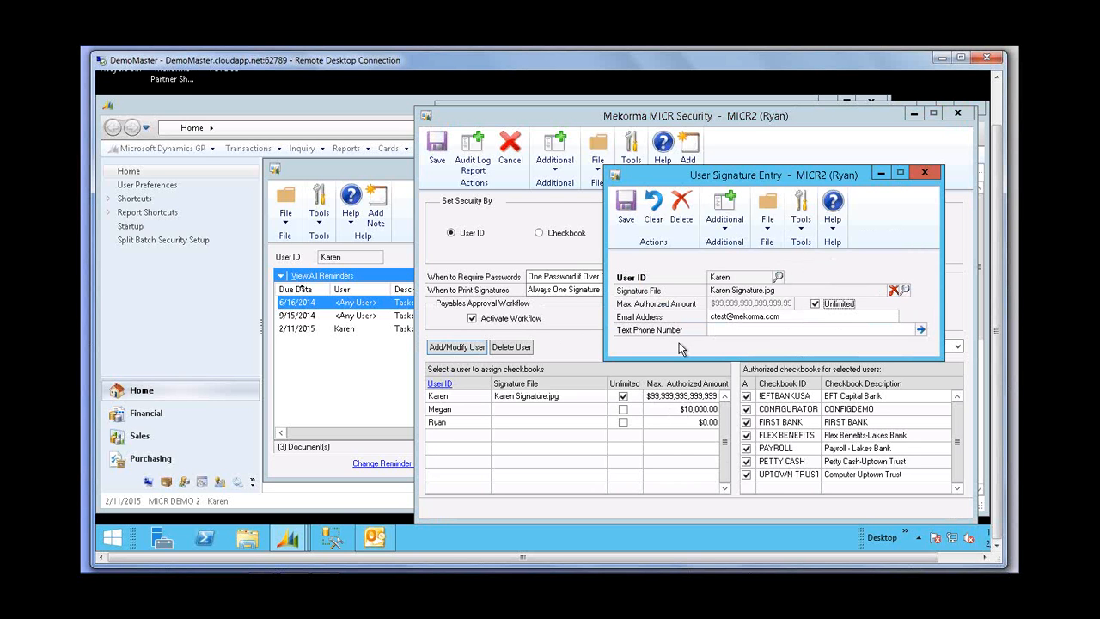
pyautogui.click(625, 203)
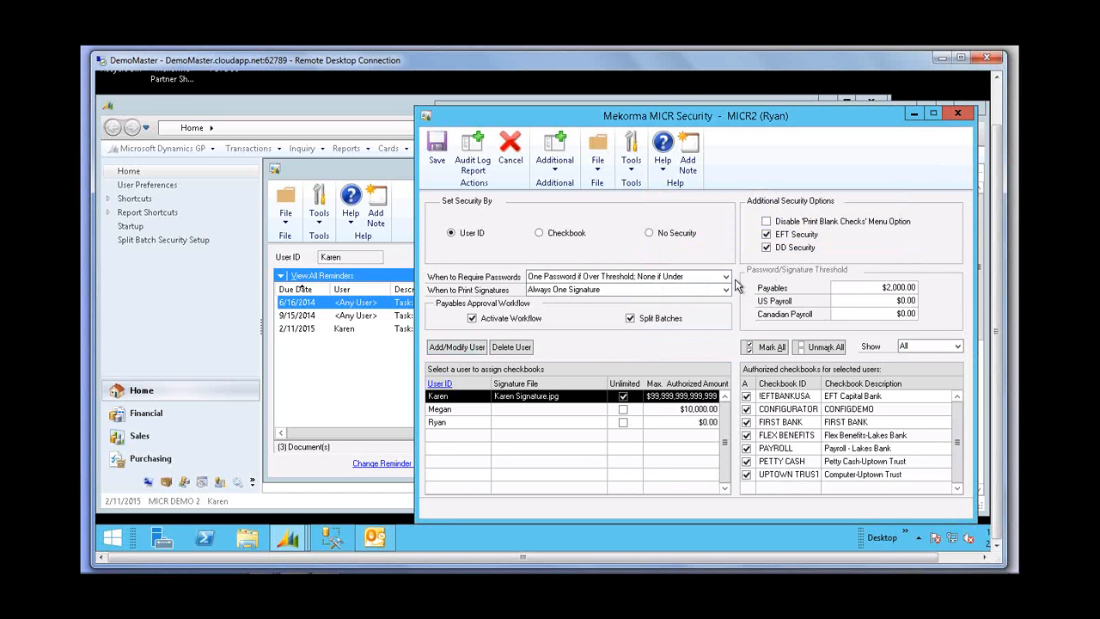
# Review the options for when to require passwords and when to print signatures, and save the MICR security settings.
pyautogui.click(729, 277)
pyautogui.click(726, 277)
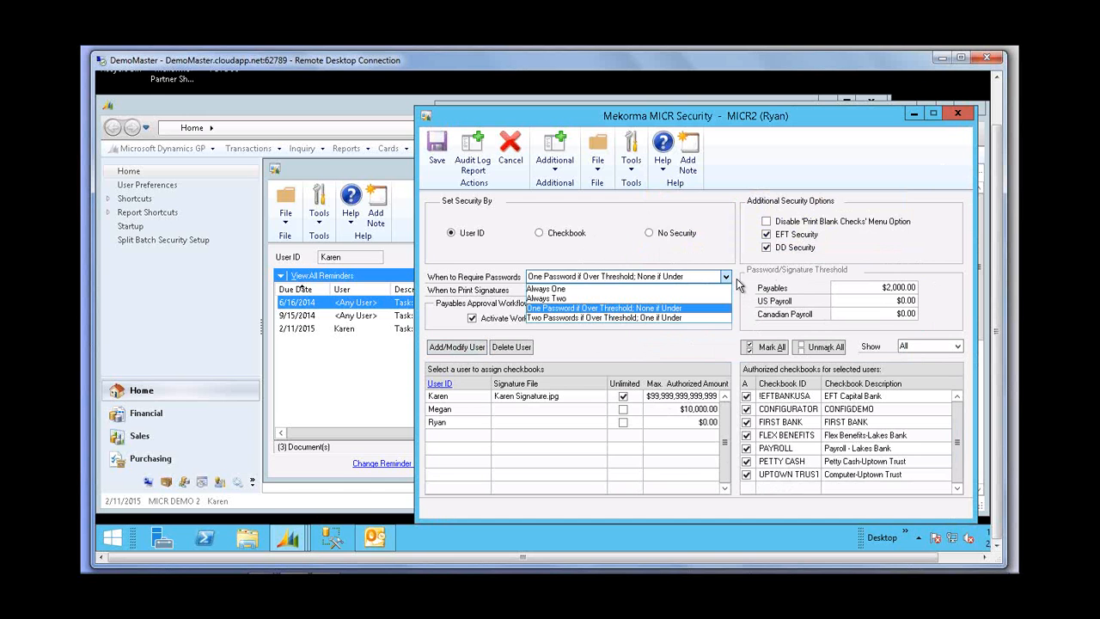
pyautogui.click(736, 284)
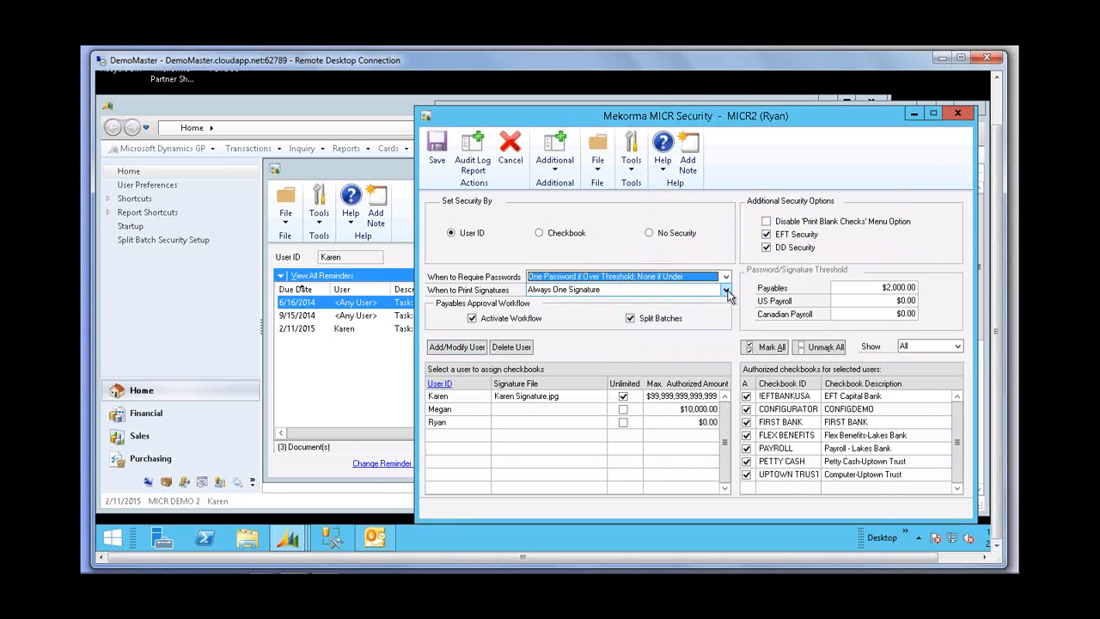
pyautogui.click(725, 290)
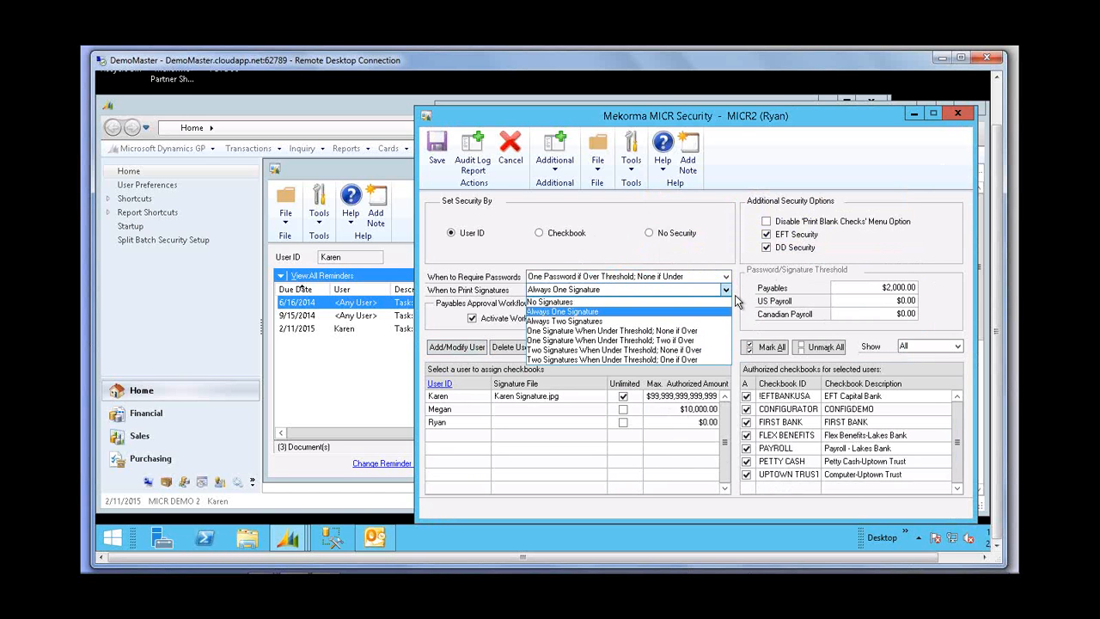
pyautogui.click(734, 295)
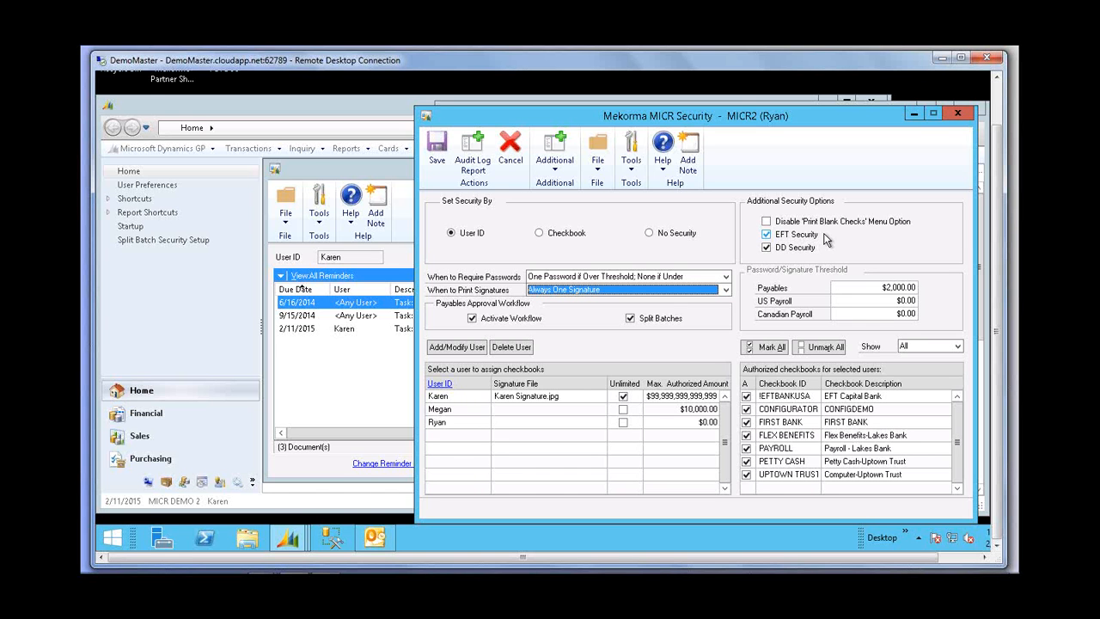
pyautogui.click(437, 153)
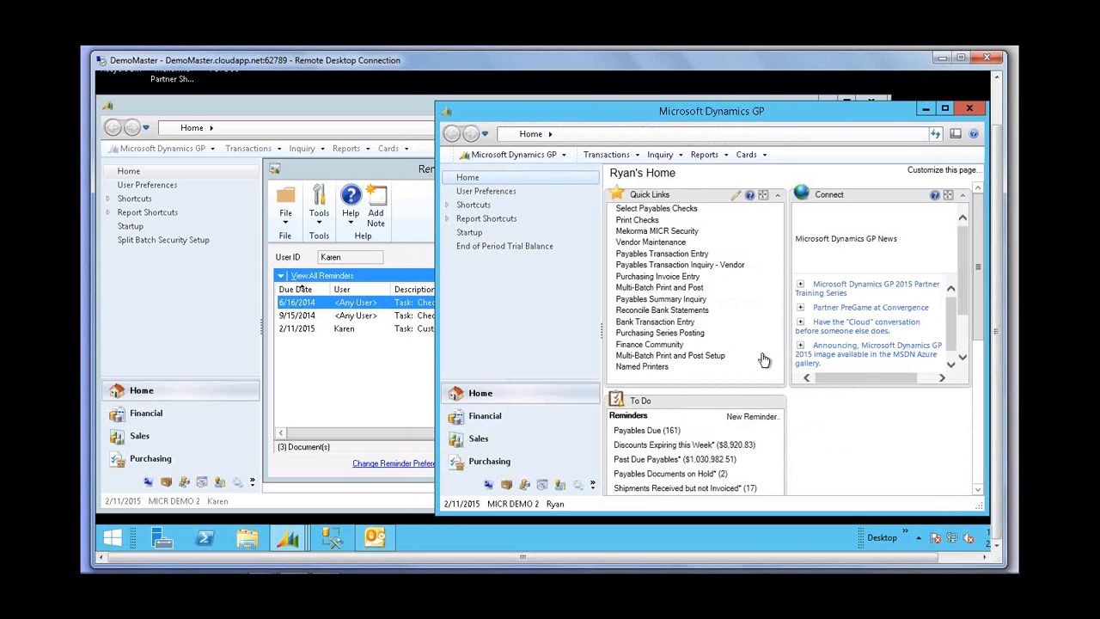
# Start printing Mekorma MICR payables checks and select the TESTSPLIT batch.
pyautogui.click(645, 220)
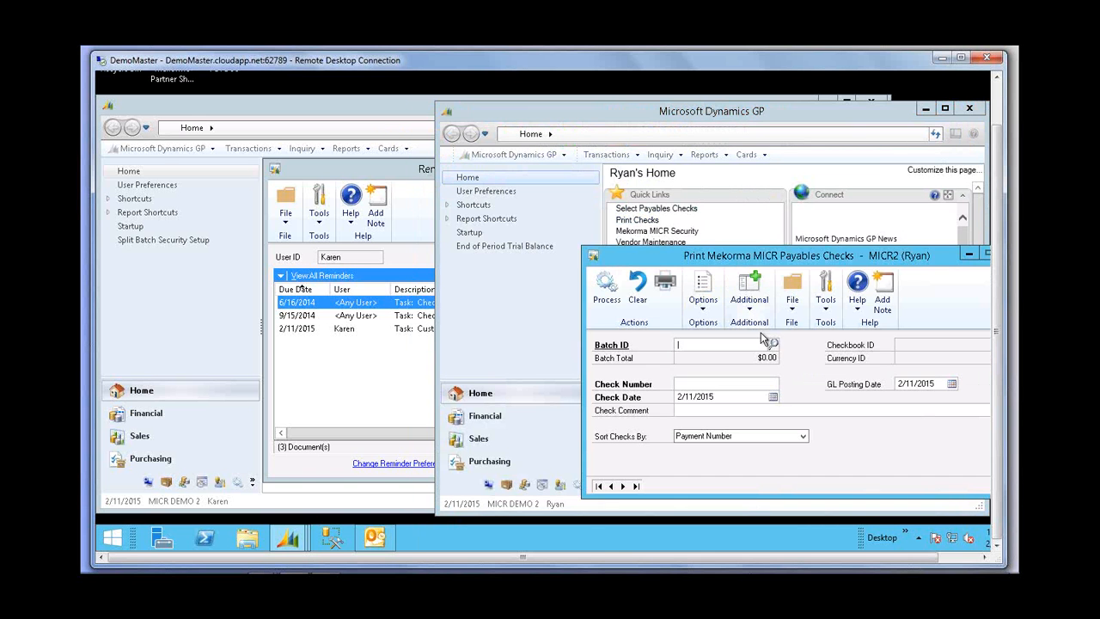
pyautogui.click(773, 343)
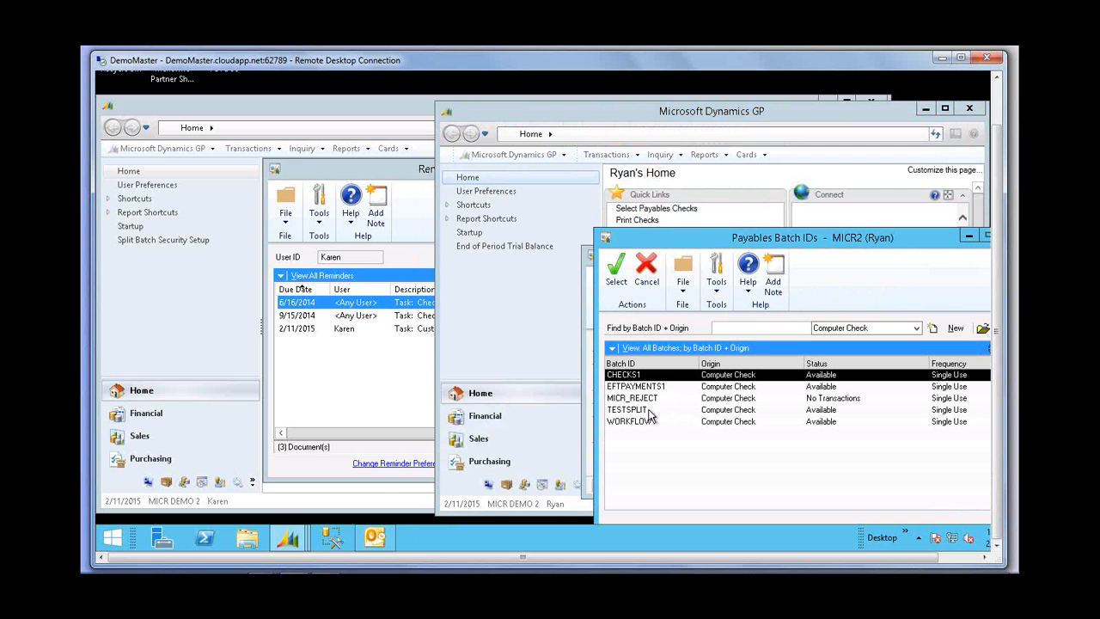
pyautogui.click(639, 411)
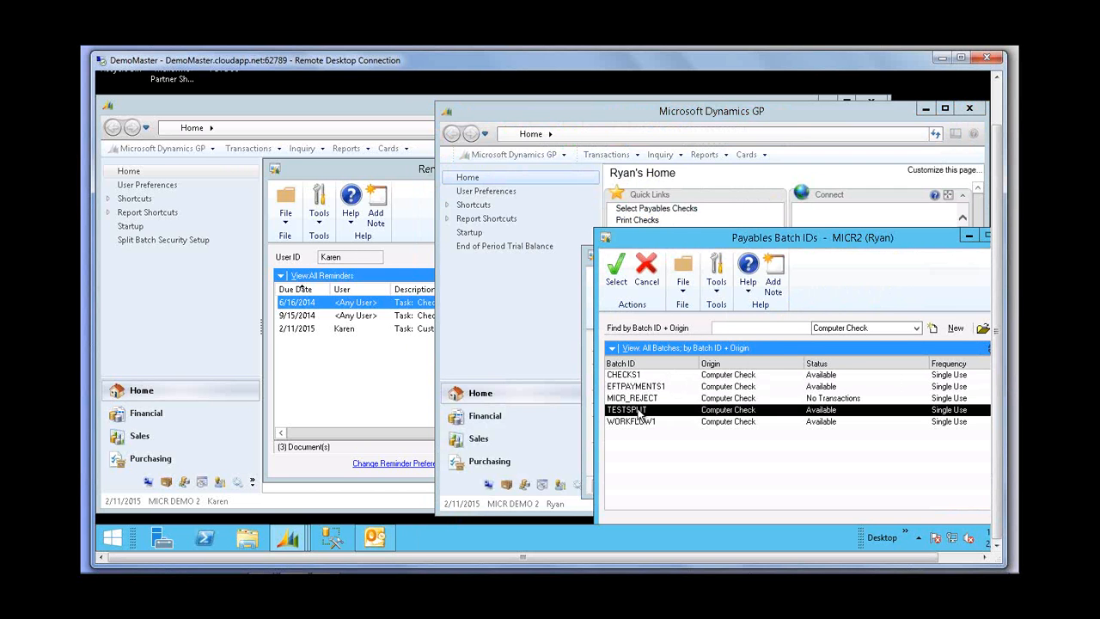
pyautogui.doubleClick(639, 411)
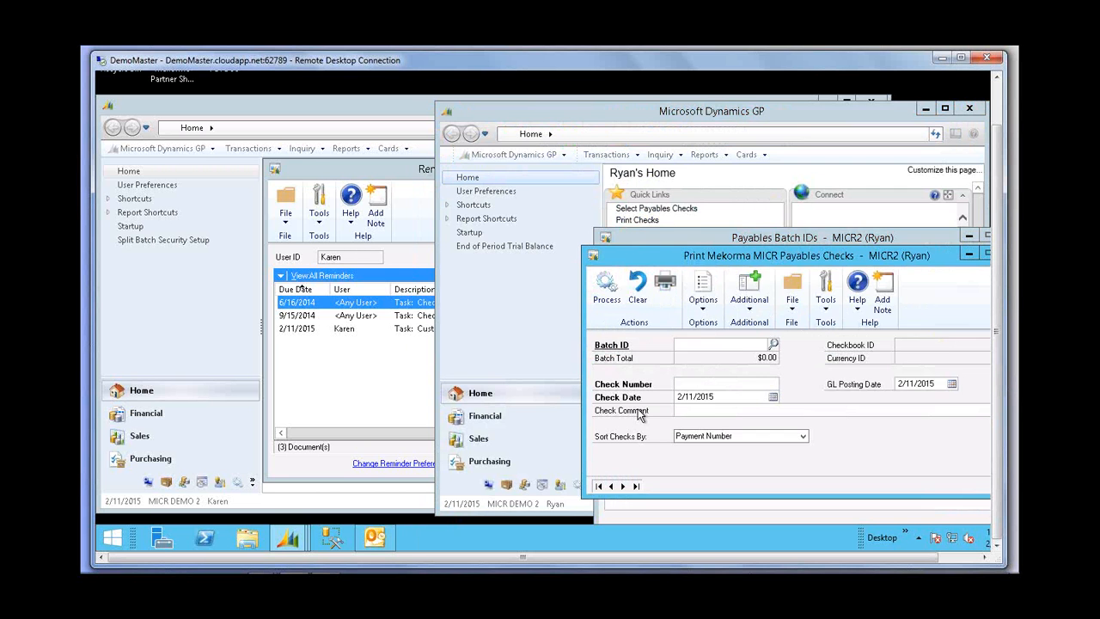
pyautogui.moveTo(805, 260); pyautogui.dragTo(699, 201)
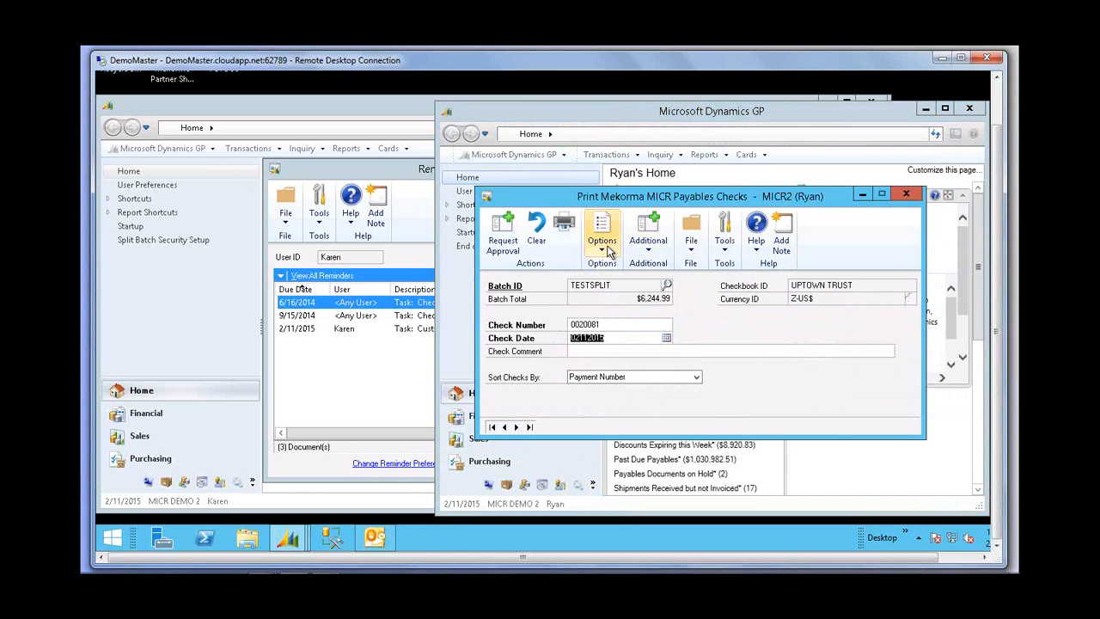
# Run the MICR Check Preview Report for the batch with the screen as its only destination.
pyautogui.click(564, 229)
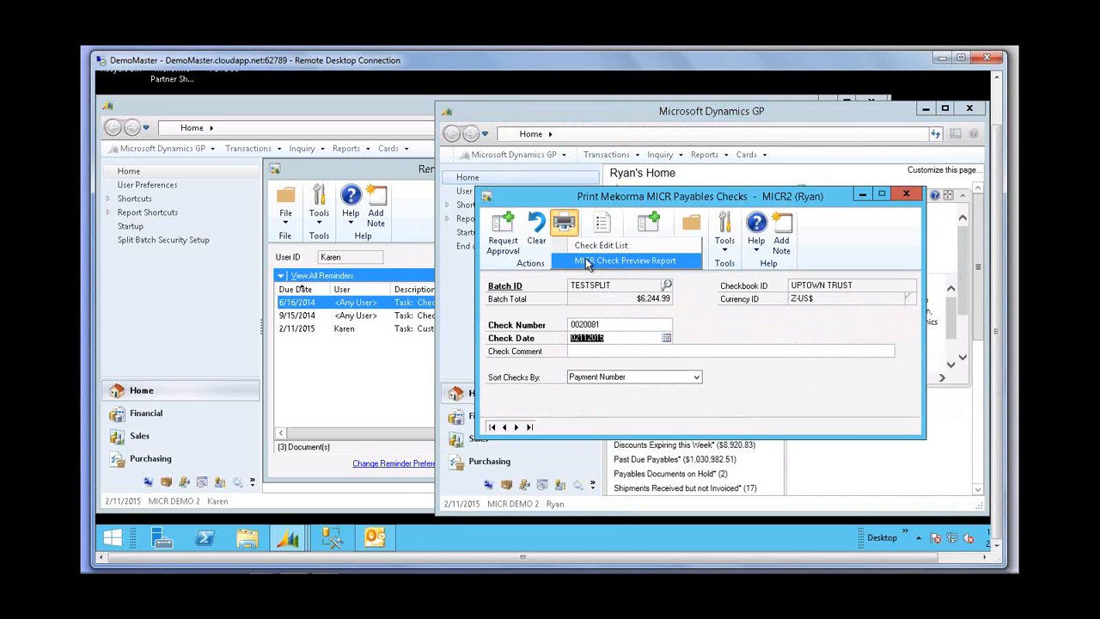
pyautogui.click(587, 261)
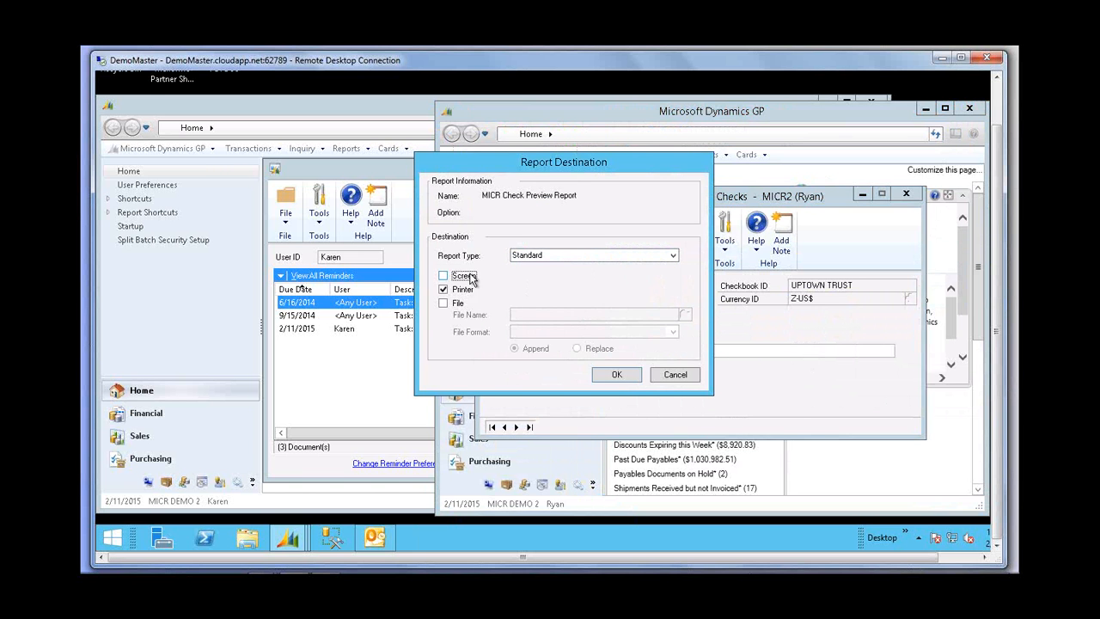
pyautogui.click(464, 293)
pyautogui.click(617, 374)
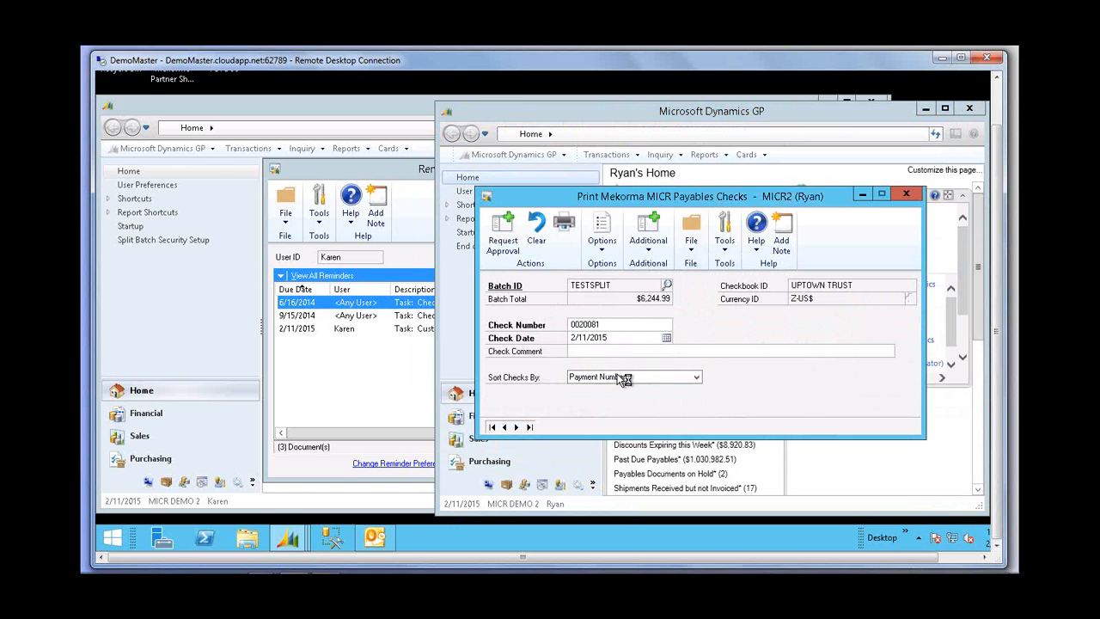
# Enlarge the preview report to examine the vendor amounts and group totals, and close the report.
pyautogui.moveTo(623, 176); pyautogui.dragTo(280, 138)
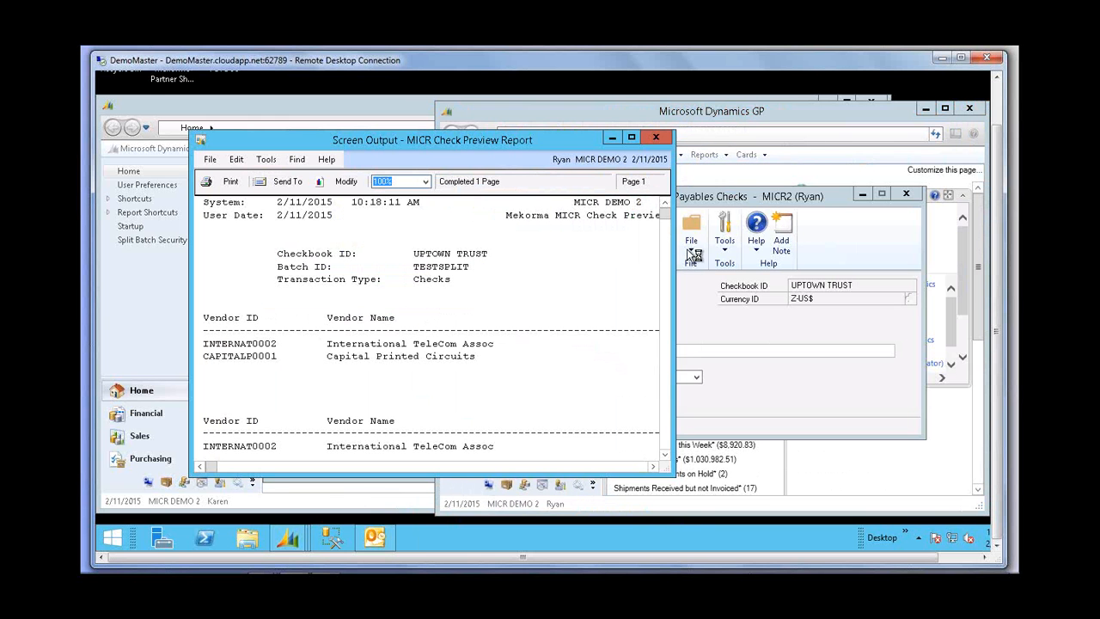
pyautogui.moveTo(676, 258); pyautogui.dragTo(968, 240)
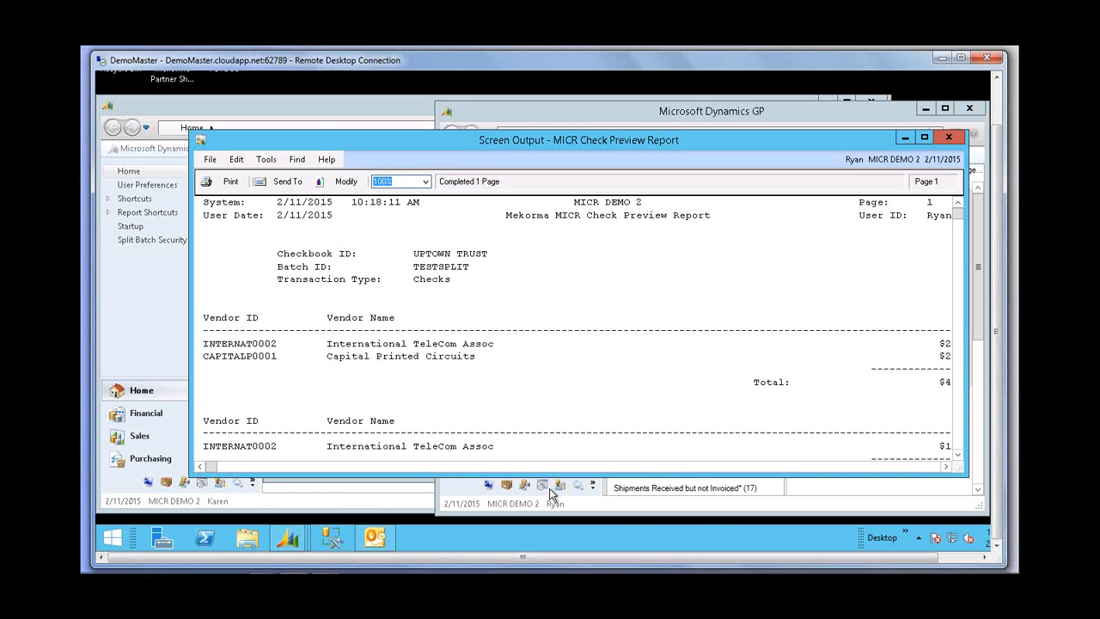
pyautogui.click(945, 466)
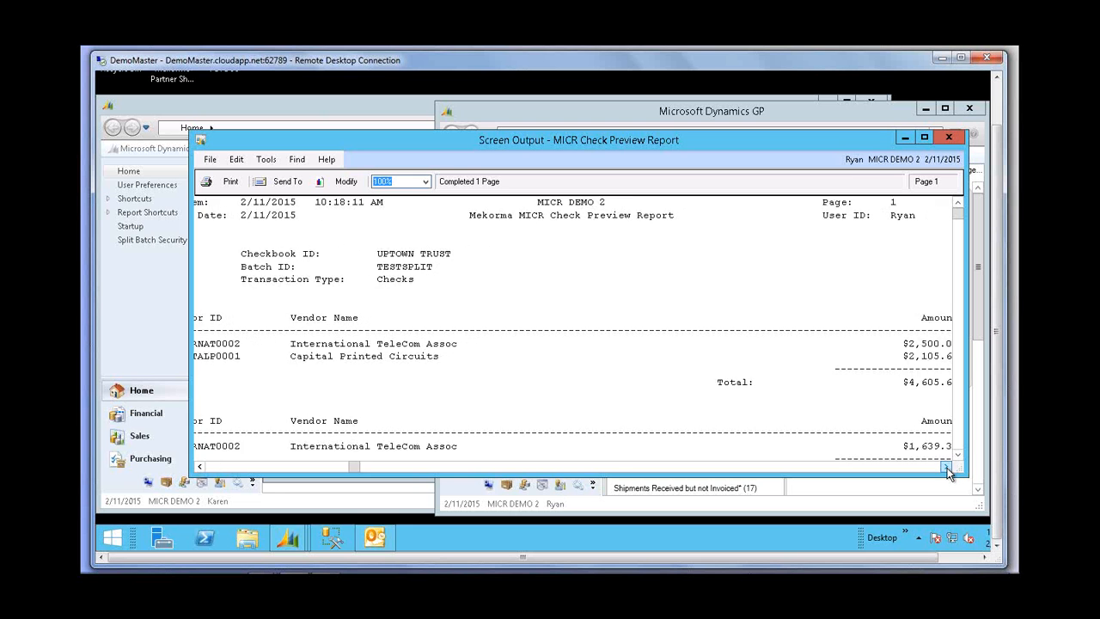
pyautogui.moveTo(943, 478); pyautogui.dragTo(949, 515)
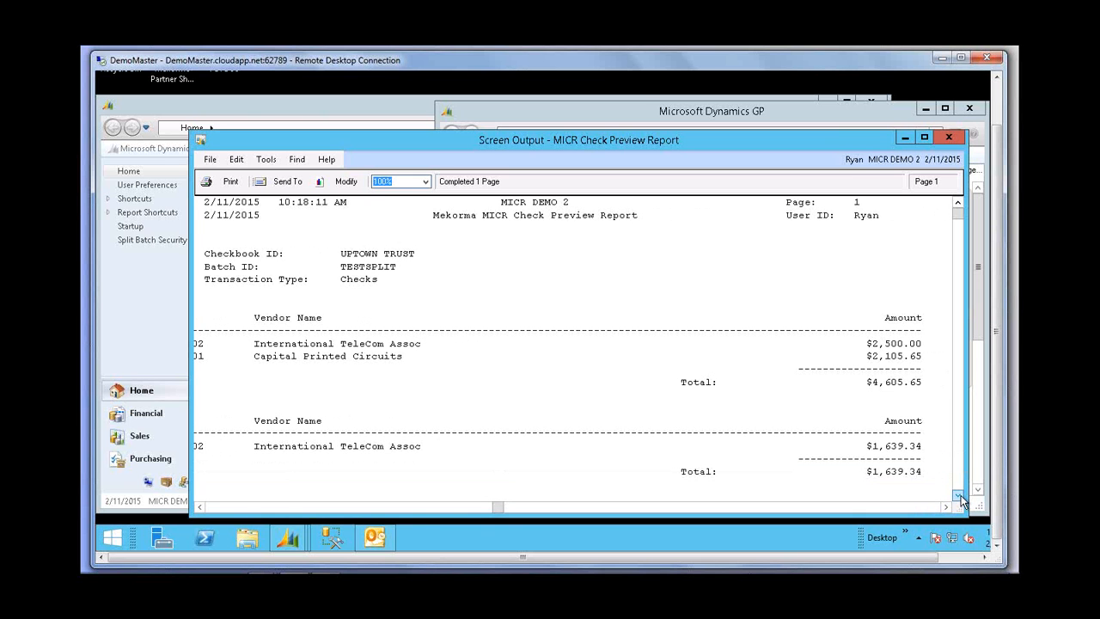
pyautogui.click(958, 496)
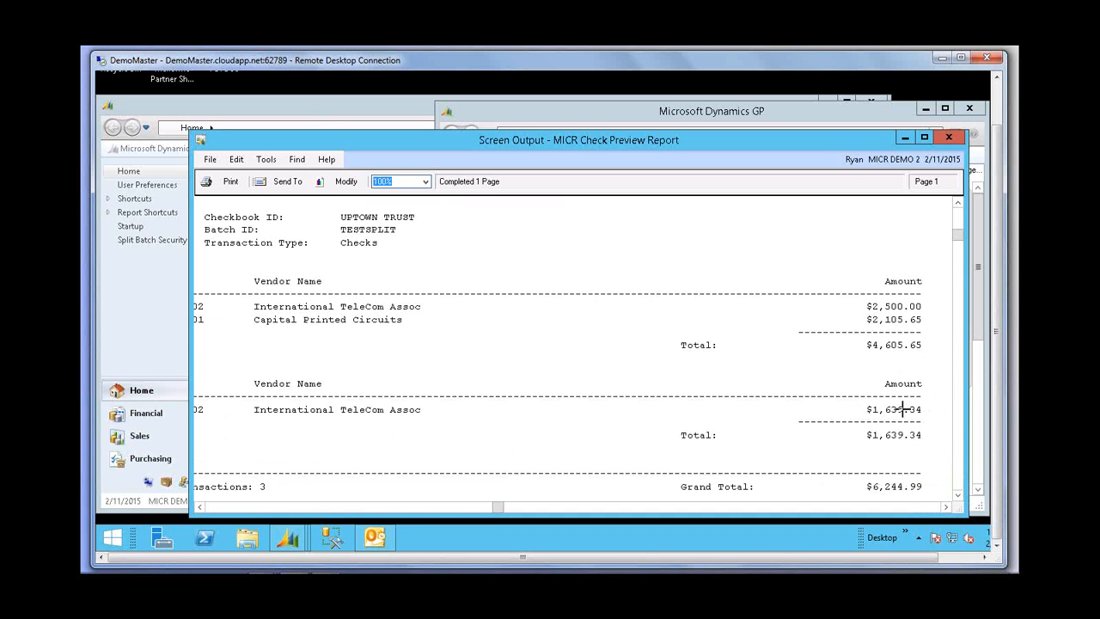
pyautogui.click(953, 146)
# Request approval for the TESTSPLIT batch and acknowledge the batch split status.
pyautogui.click(507, 235)
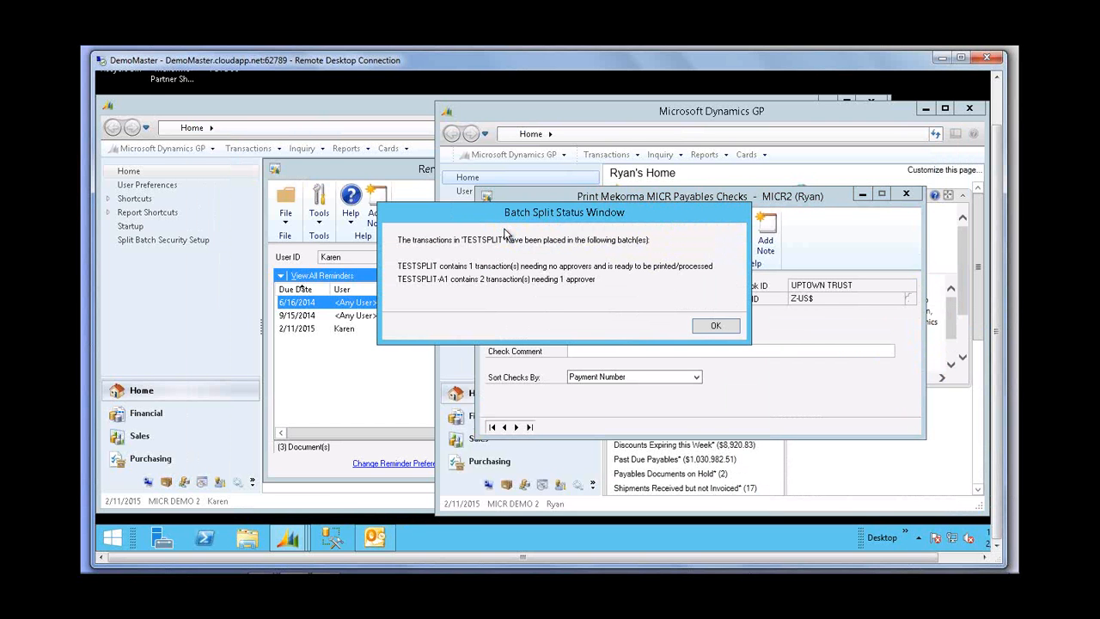
pyautogui.moveTo(520, 215); pyautogui.dragTo(413, 325)
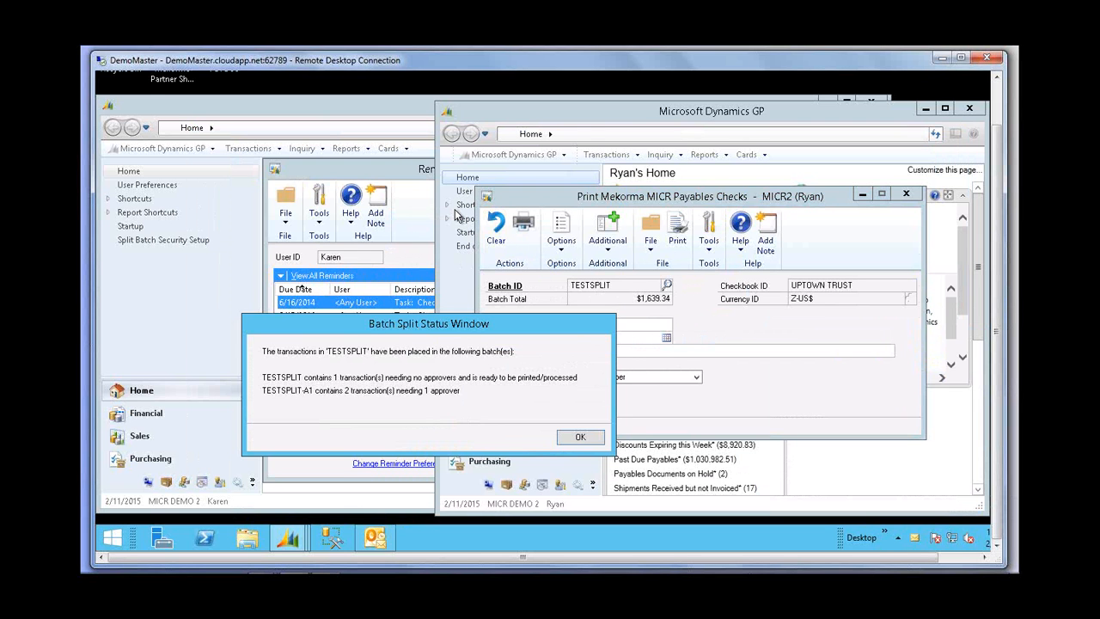
pyautogui.click(580, 437)
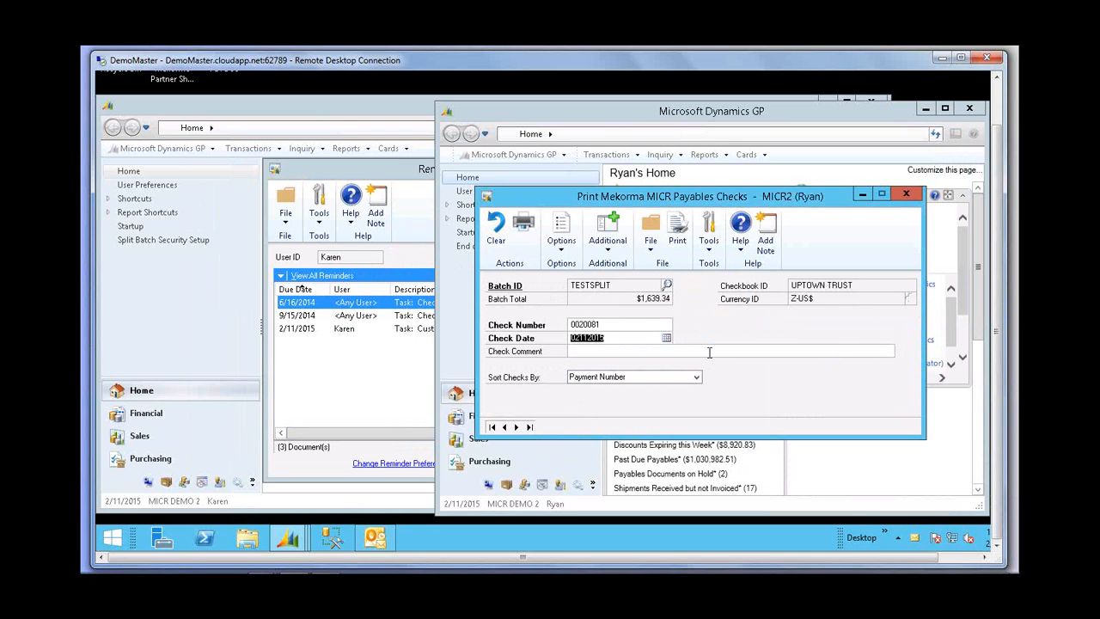
# Print the TESTSPLIT check to PDFDoc on the Desktop, replacing the existing file, and process the batch with Post Checks.
pyautogui.click(678, 237)
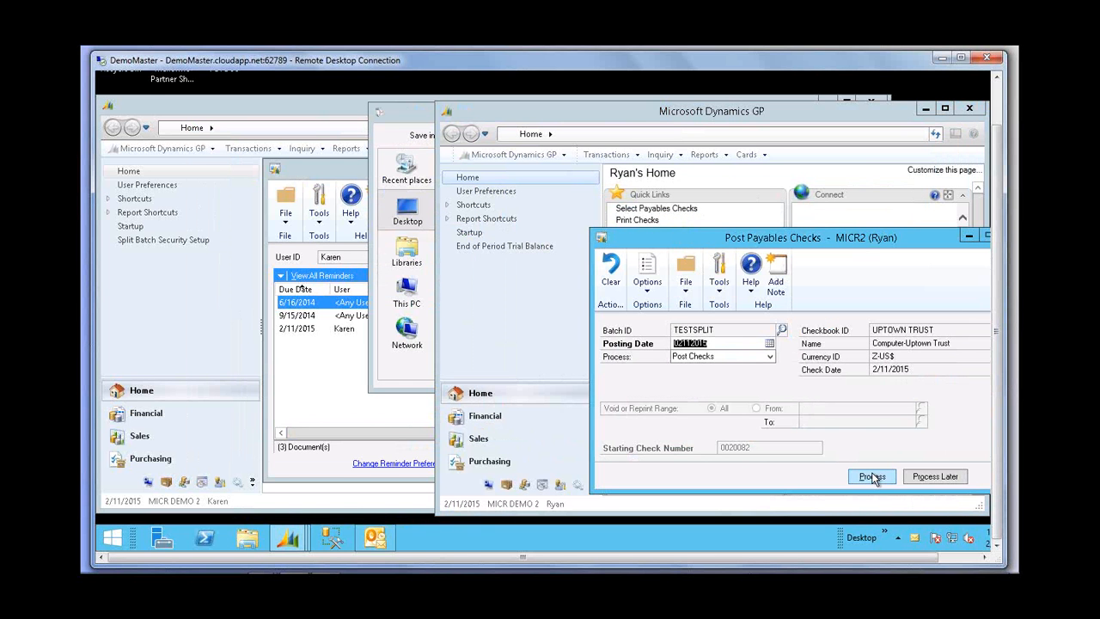
pyautogui.click(412, 116)
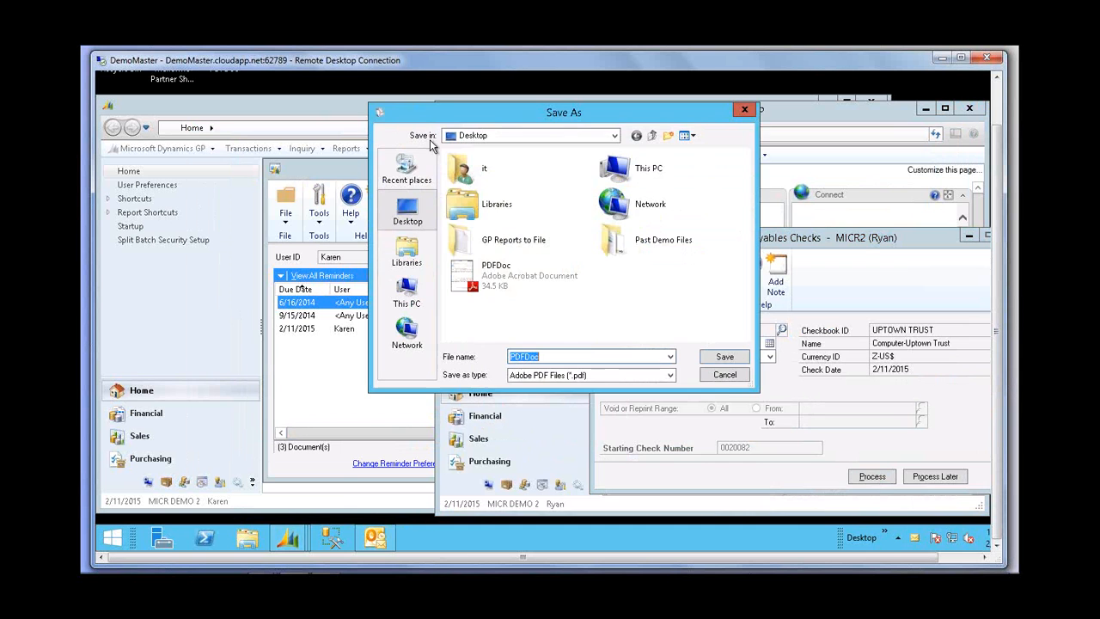
pyautogui.click(725, 356)
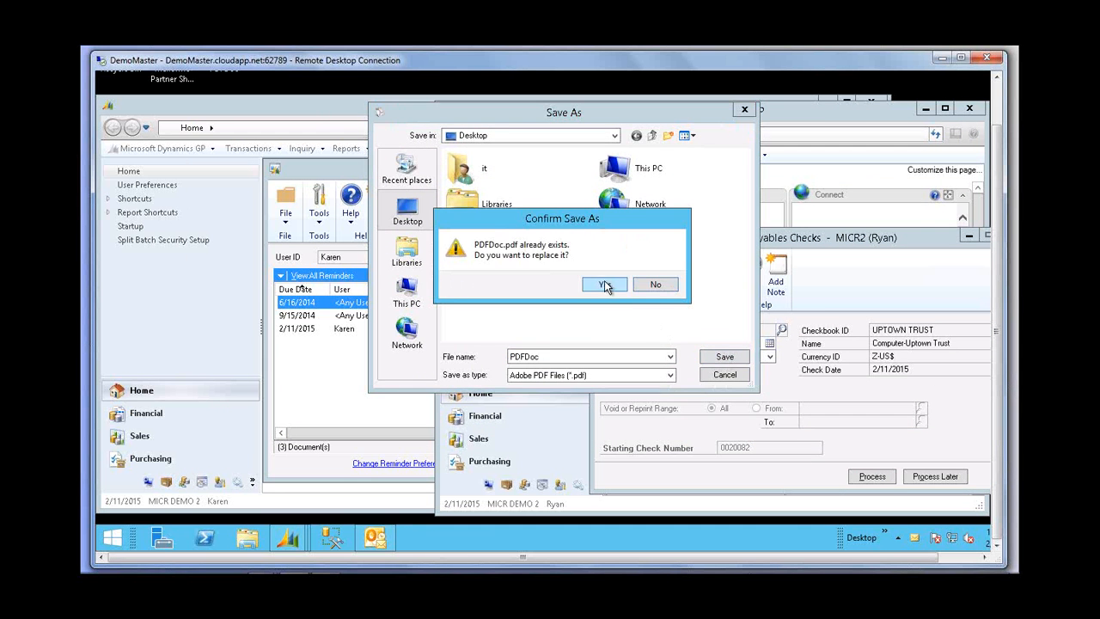
pyautogui.click(605, 286)
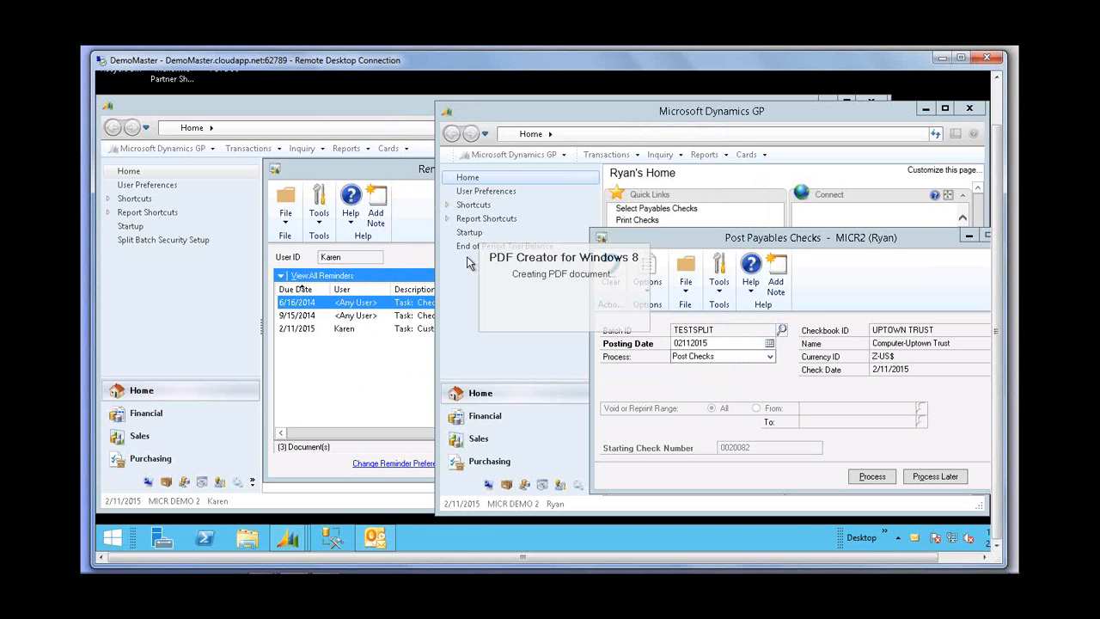
pyautogui.click(874, 477)
# Open the printed check PDFDoc.pdf from the desktop in Adobe Reader and zoom it to 100%.
pyautogui.click(244, 105)
pyautogui.moveTo(245, 104); pyautogui.dragTo(378, 114)
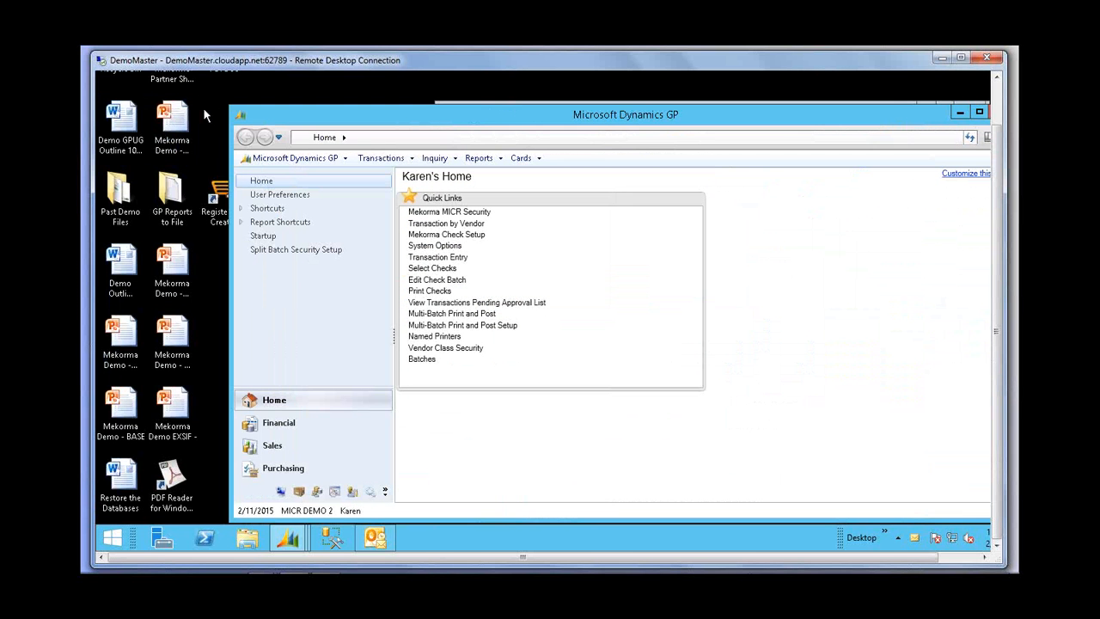
pyautogui.moveTo(992, 156); pyautogui.dragTo(992, 110)
pyautogui.doubleClick(229, 91)
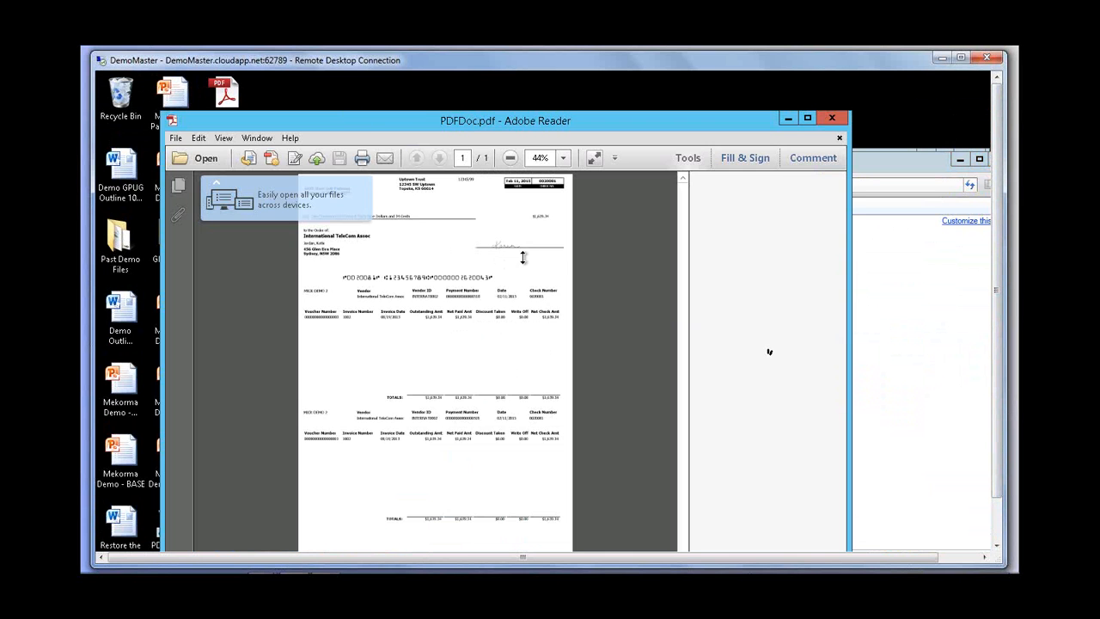
pyautogui.click(563, 161)
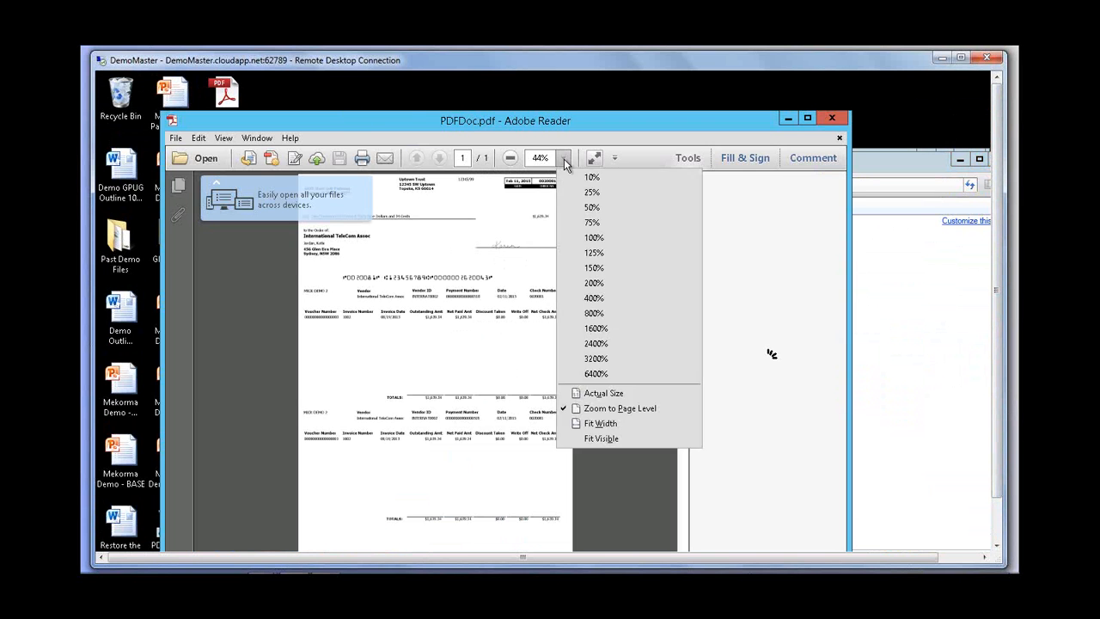
pyautogui.click(593, 237)
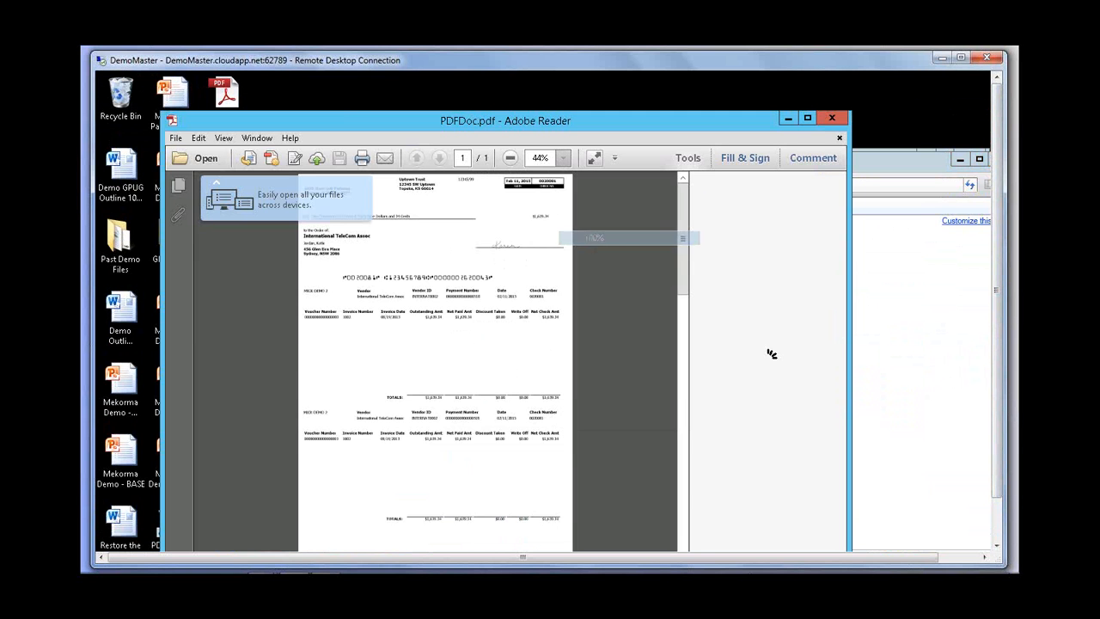
# Zoom the printed check to 75%, examine its payee, signature and stub details, and close the PDF.
pyautogui.click(564, 158)
pyautogui.click(592, 222)
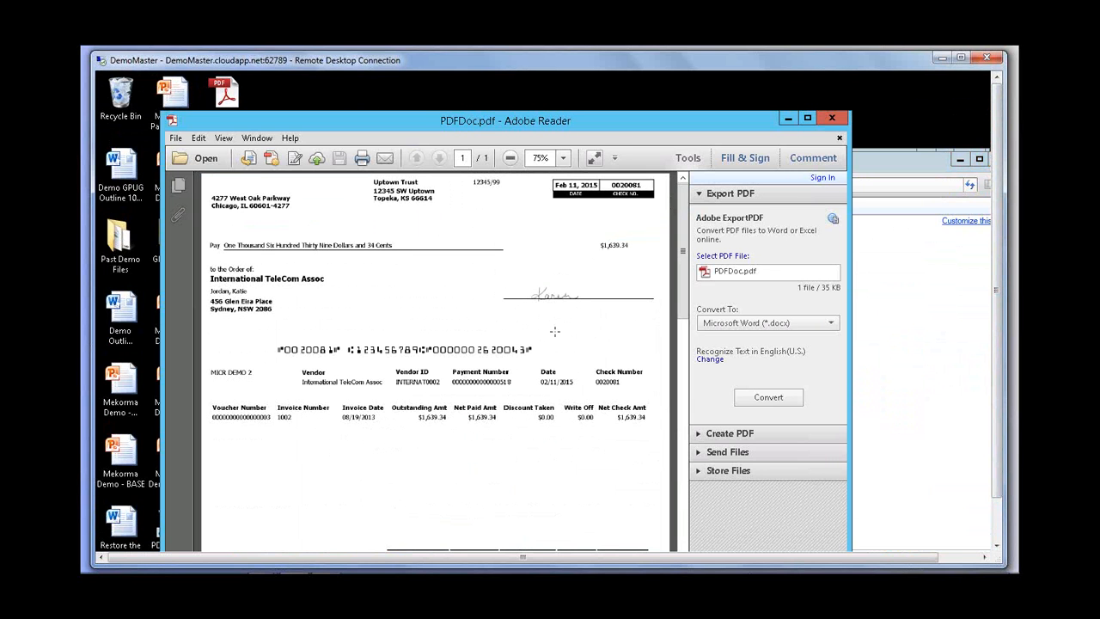
pyautogui.scroll(-1, 598, 296)
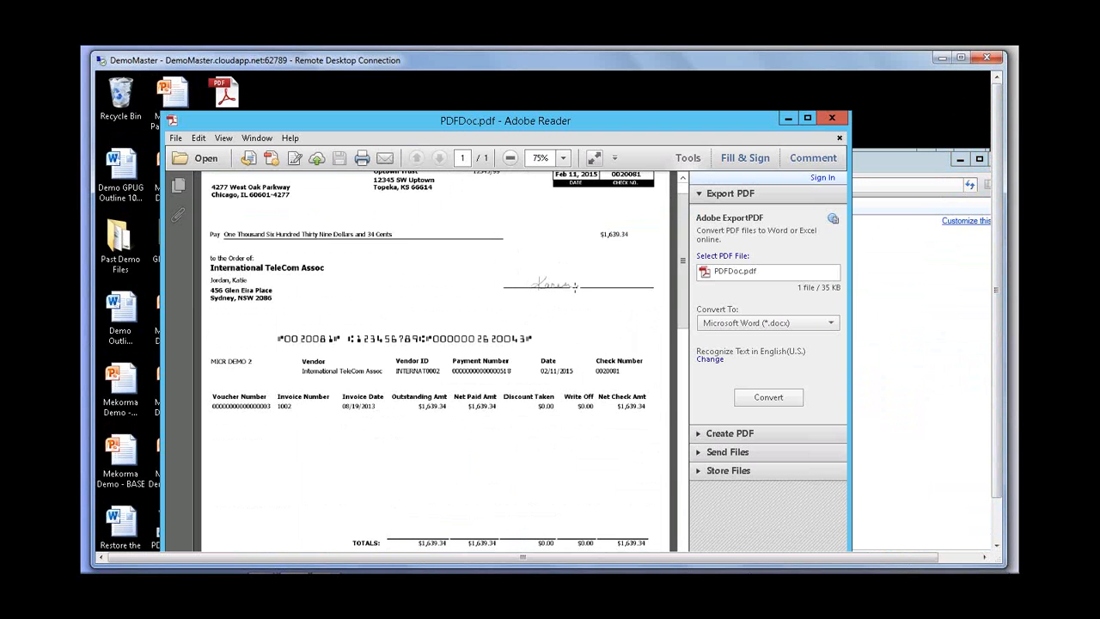
pyautogui.moveTo(679, 258); pyautogui.dragTo(663, 191)
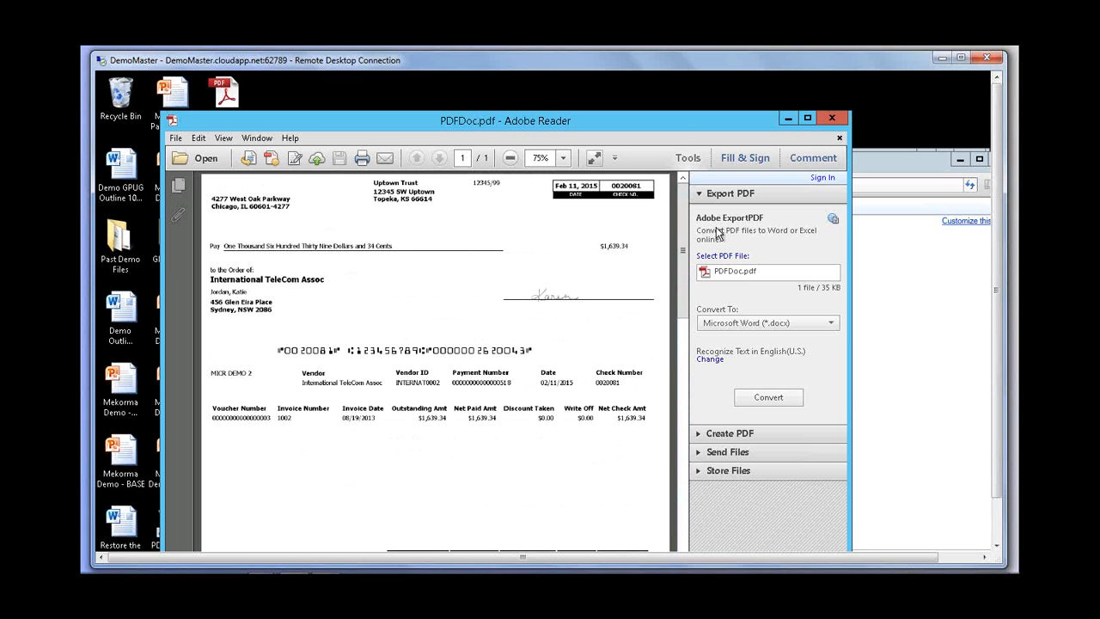
pyautogui.click(833, 121)
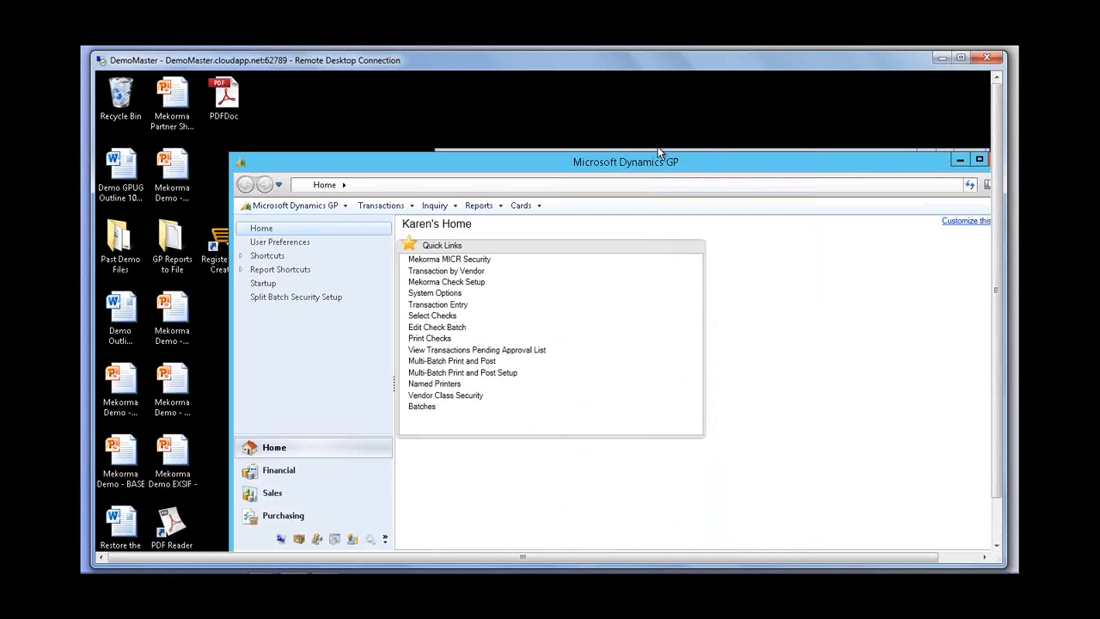
# Switch to Outlook, read the approval request e-mail for payables batch TESTSPLIT-A1, then close it and minimize Outlook.
pyautogui.moveTo(657, 152); pyautogui.dragTo(554, 97)
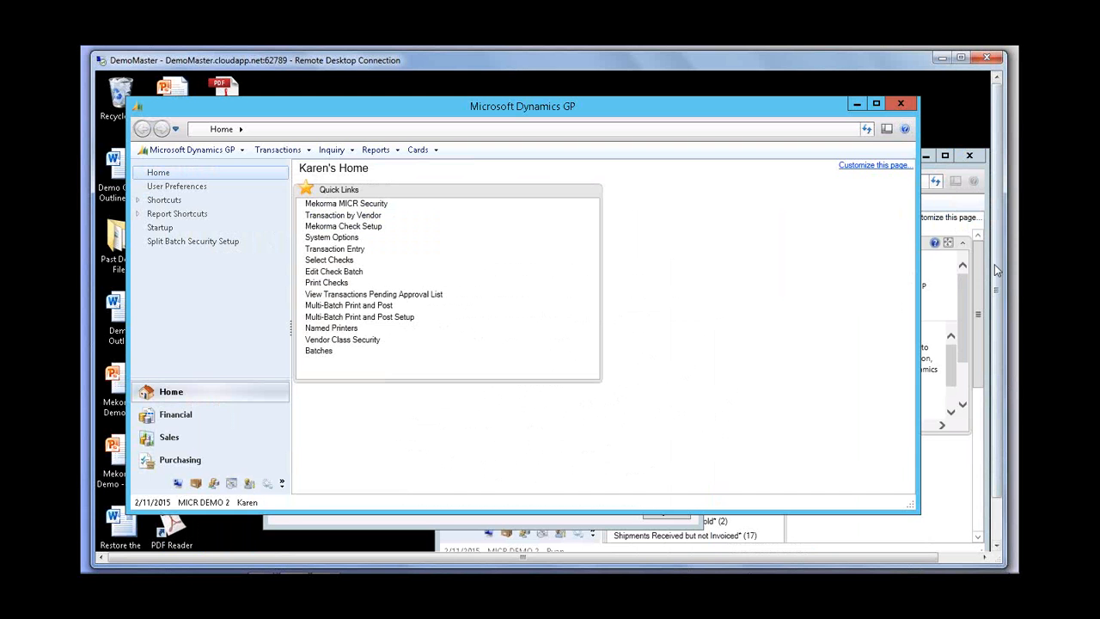
pyautogui.moveTo(994, 264); pyautogui.dragTo(1000, 306)
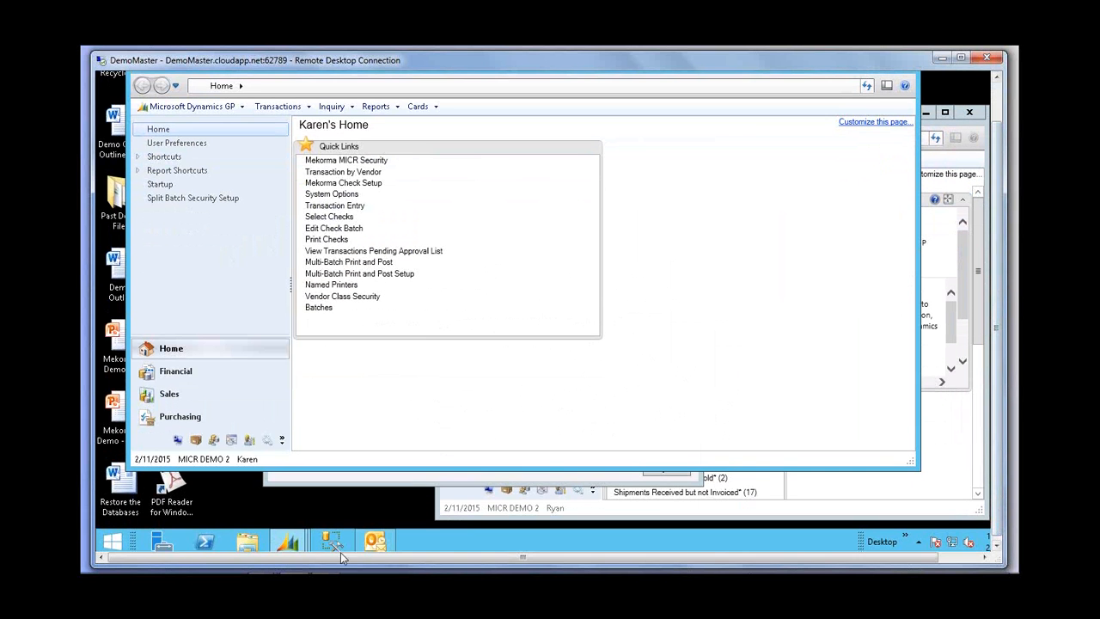
pyautogui.click(375, 543)
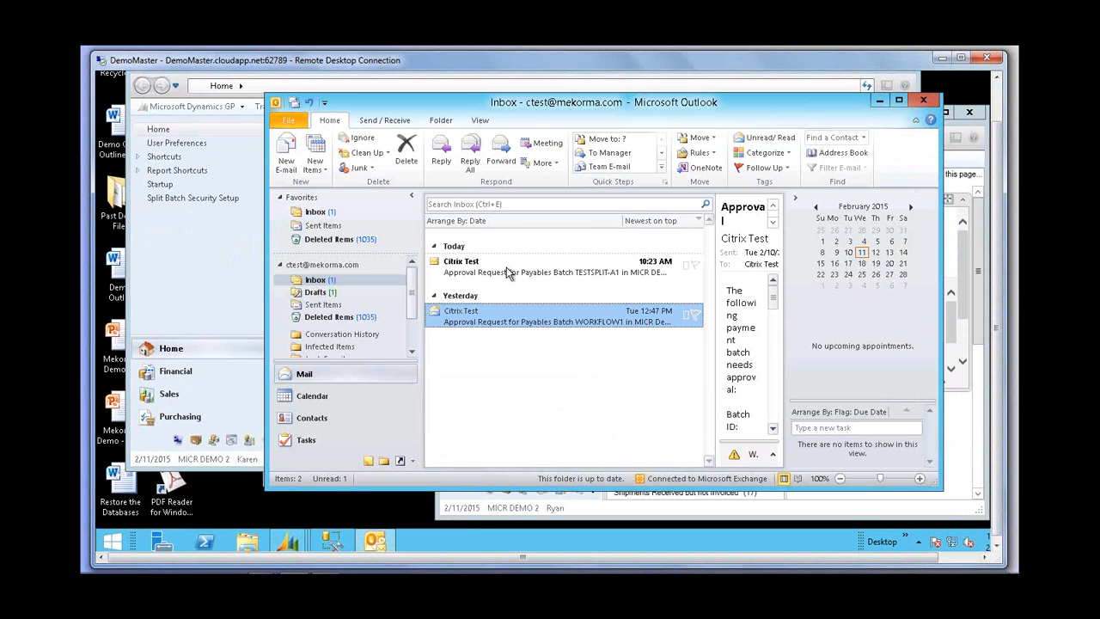
pyautogui.doubleClick(506, 267)
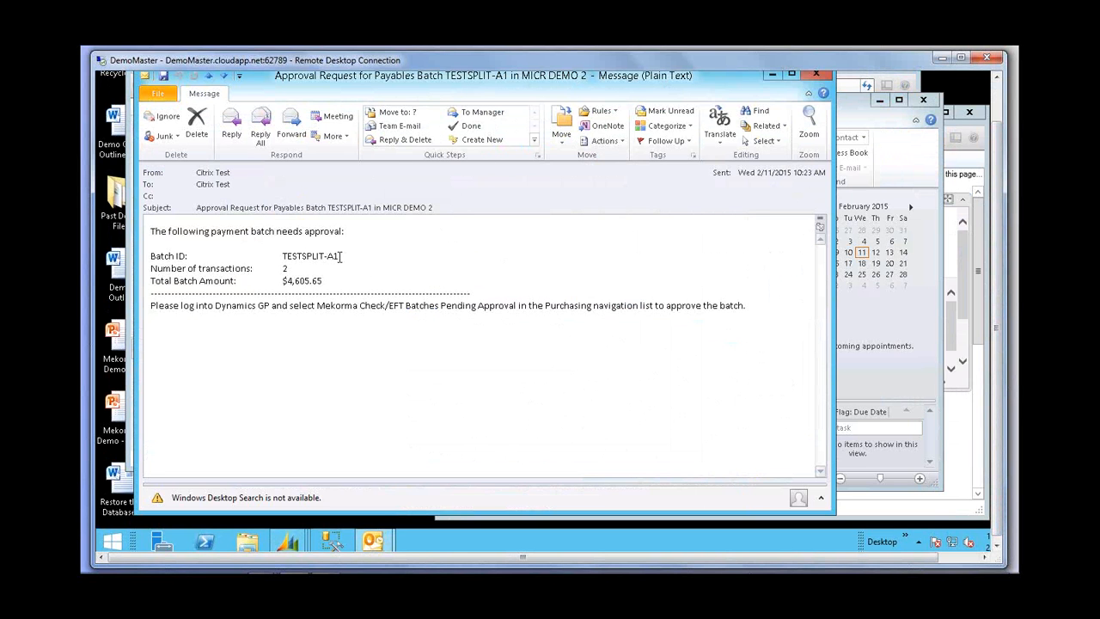
pyautogui.click(815, 74)
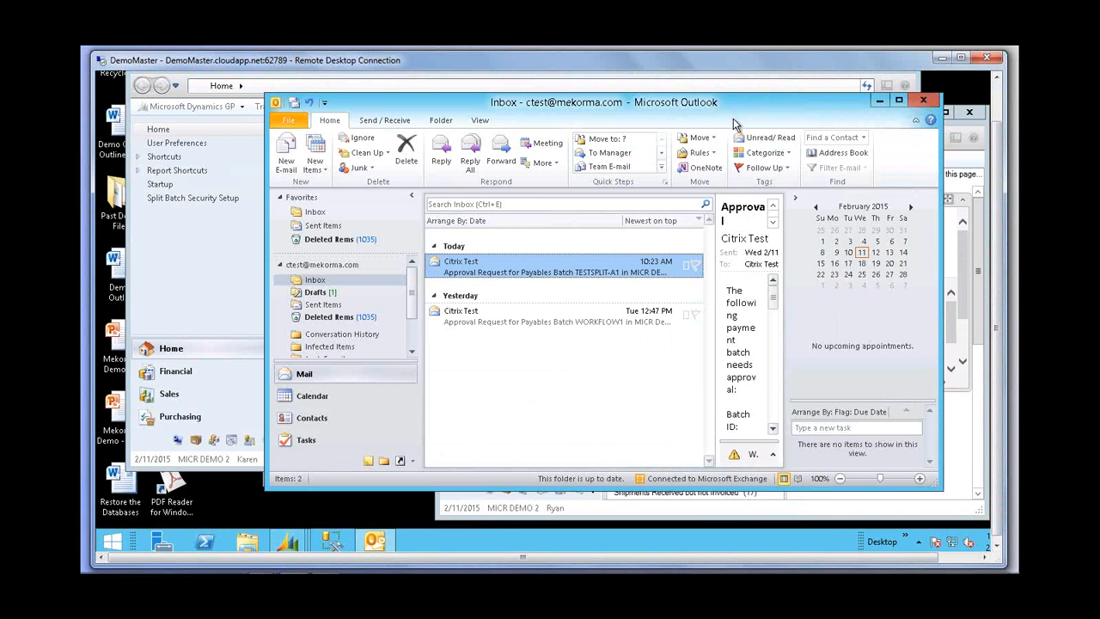
pyautogui.click(879, 100)
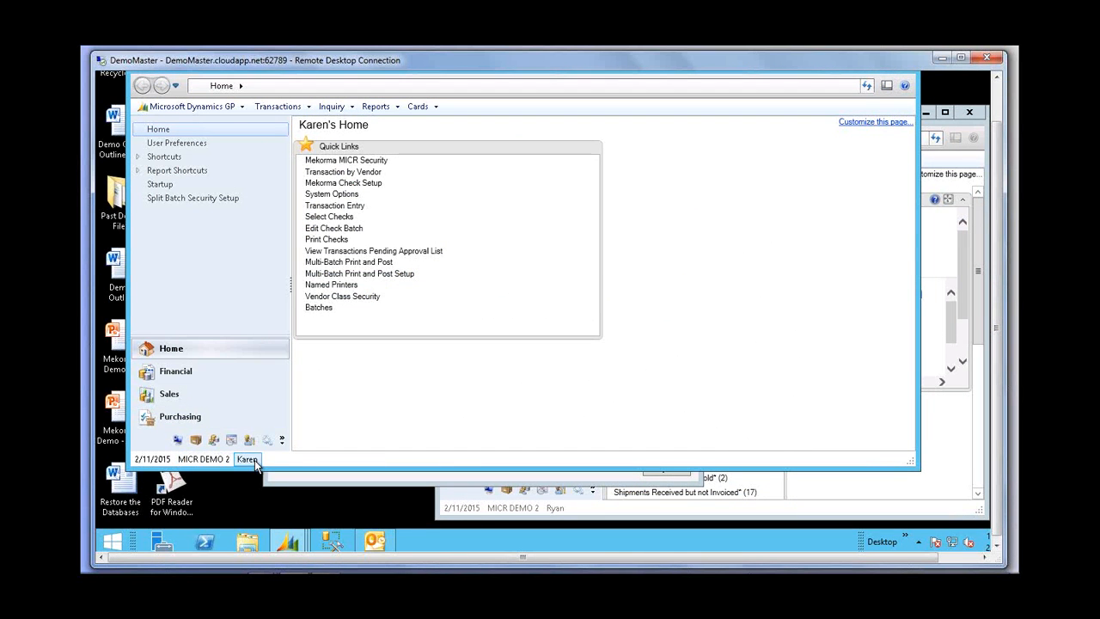
# Open the Purchasing list of Mekorma Check/EFT batches pending approval and drill down into batch TESTSPLIT-A1.
pyautogui.click(182, 419)
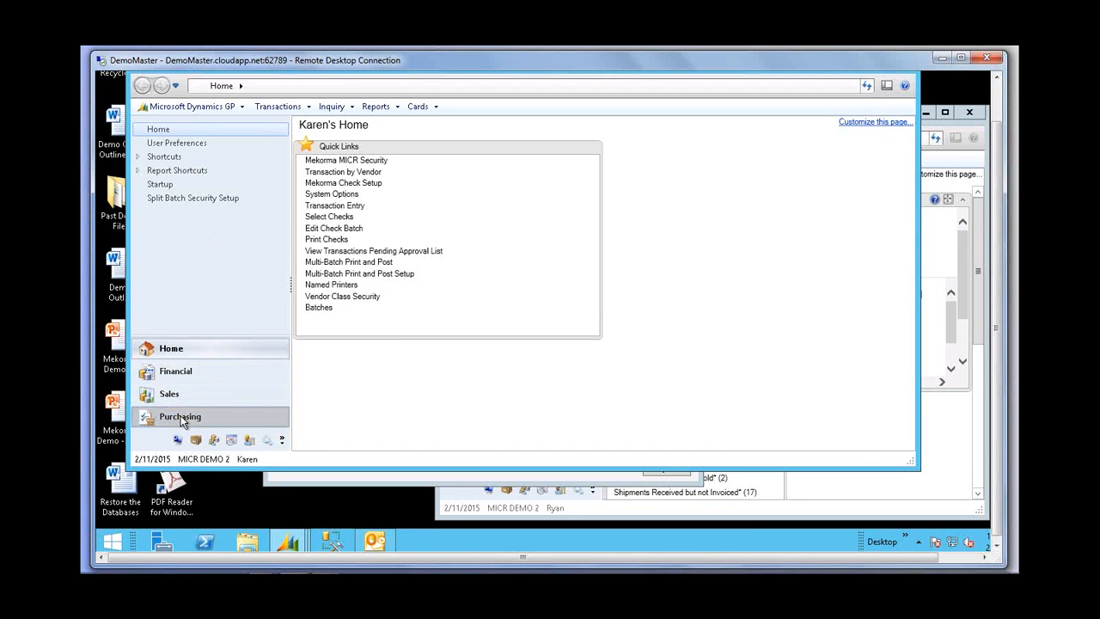
pyautogui.click(234, 227)
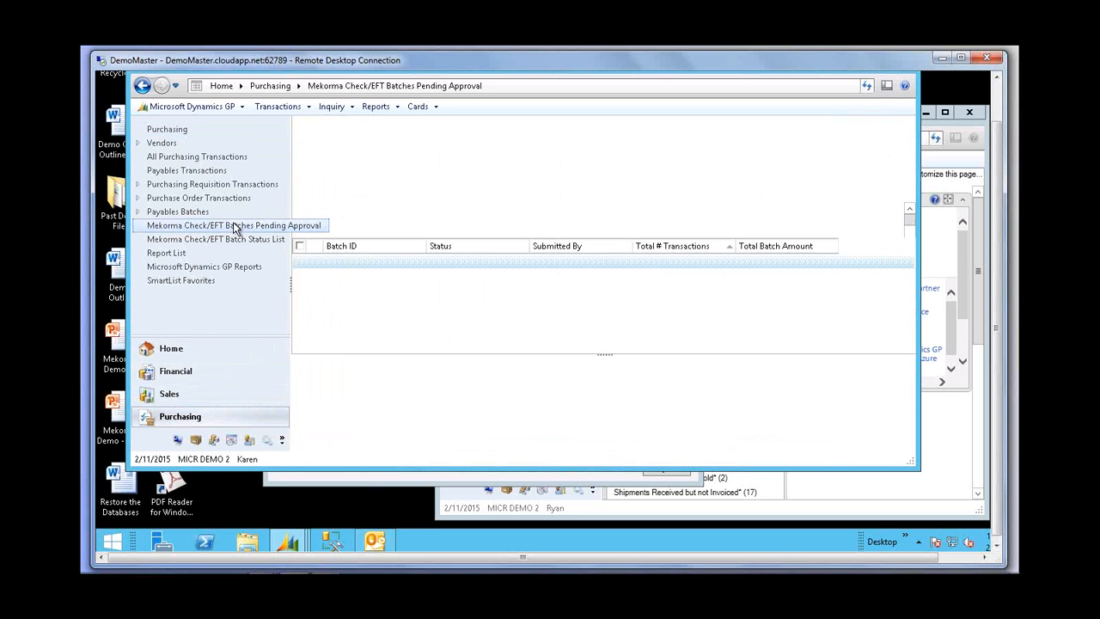
pyautogui.click(300, 262)
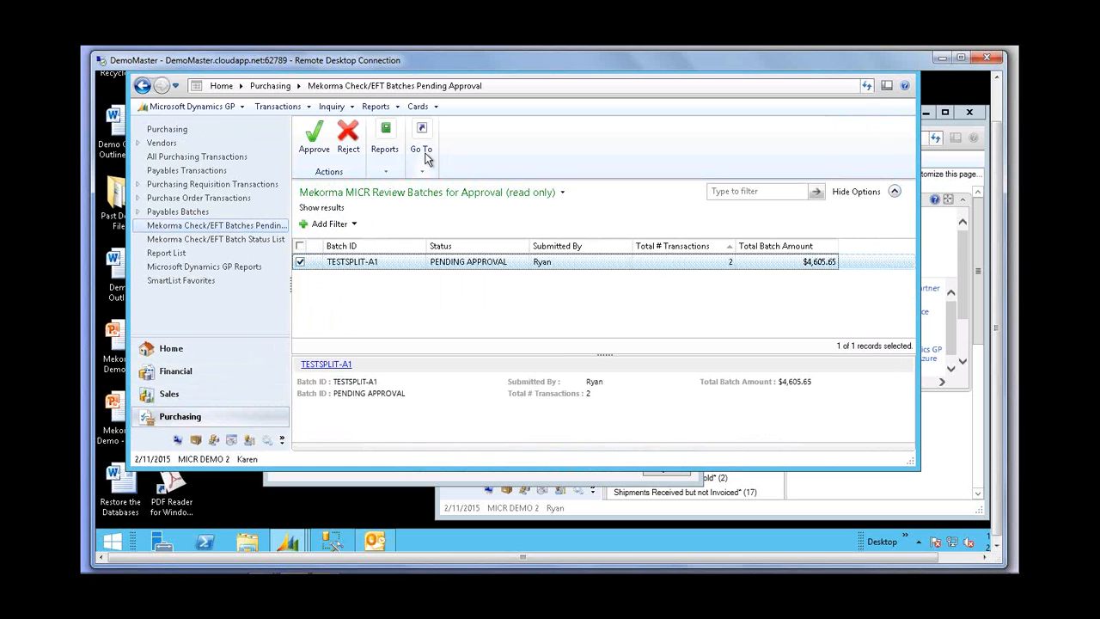
pyautogui.click(423, 169)
pyautogui.click(446, 187)
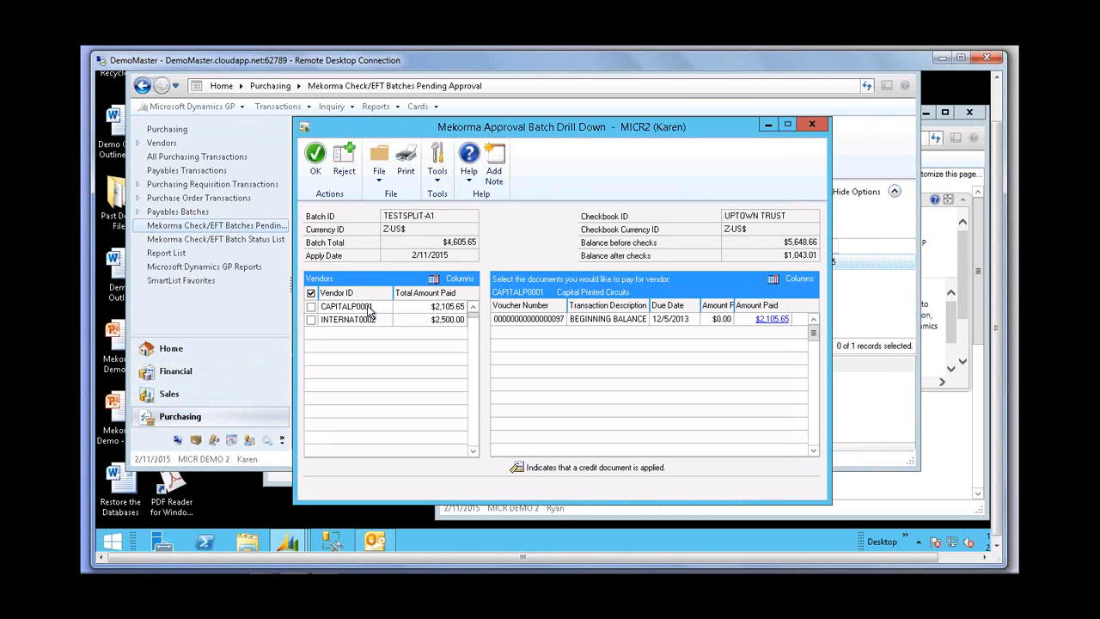
# Review the vouchers of both vendors in the batch drill-down and leave only INTERNAT0002 marked.
pyautogui.click(312, 308)
pyautogui.click(313, 320)
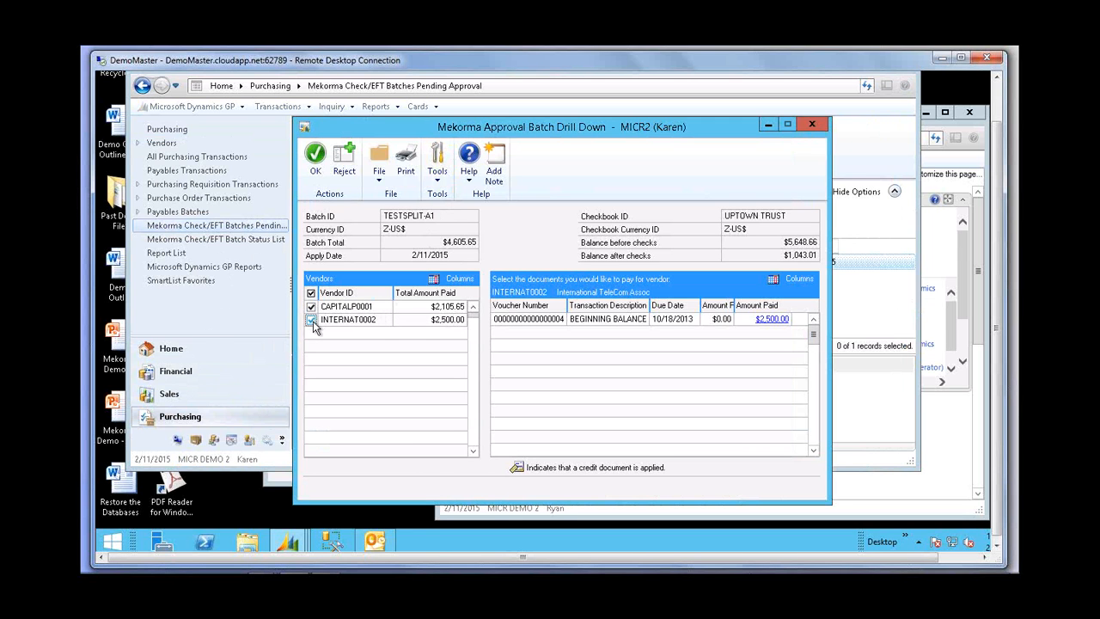
pyautogui.click(312, 306)
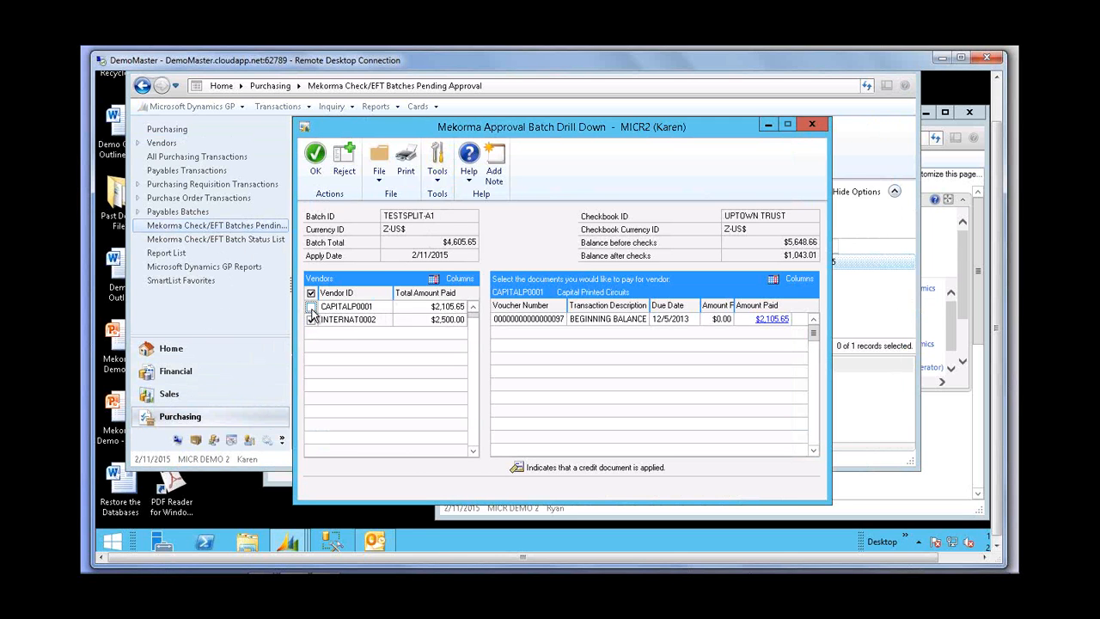
pyautogui.click(334, 320)
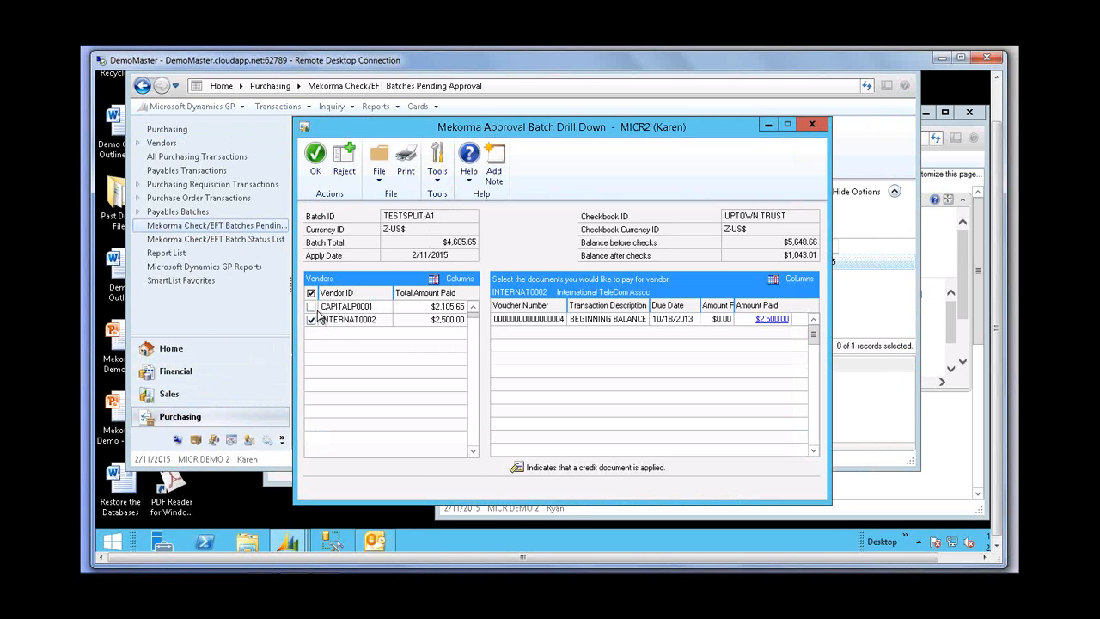
pyautogui.click(332, 309)
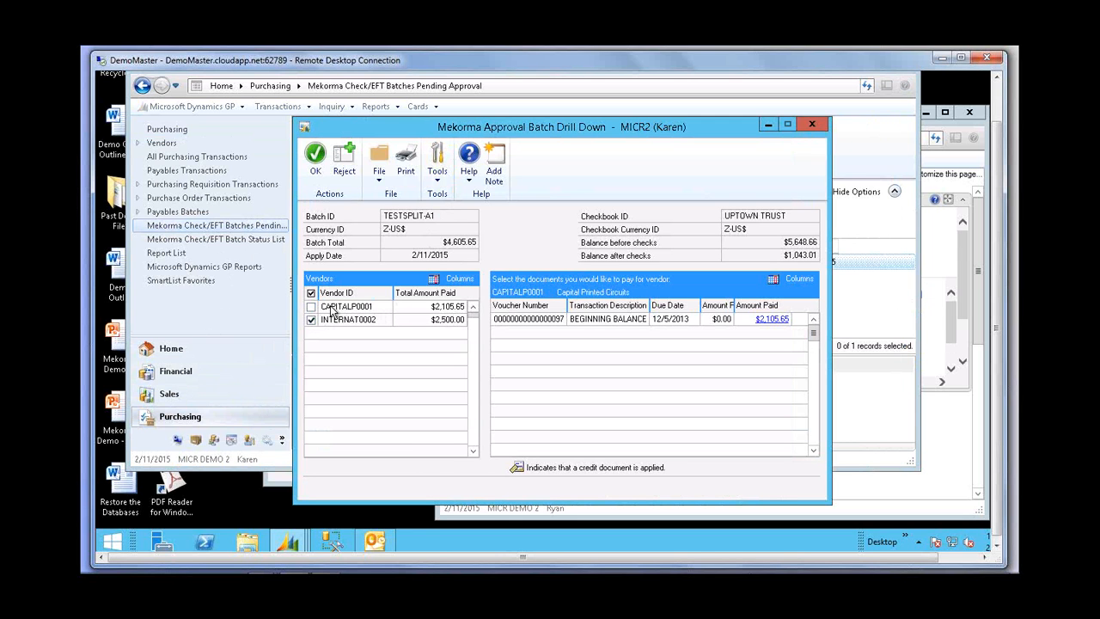
pyautogui.click(313, 320)
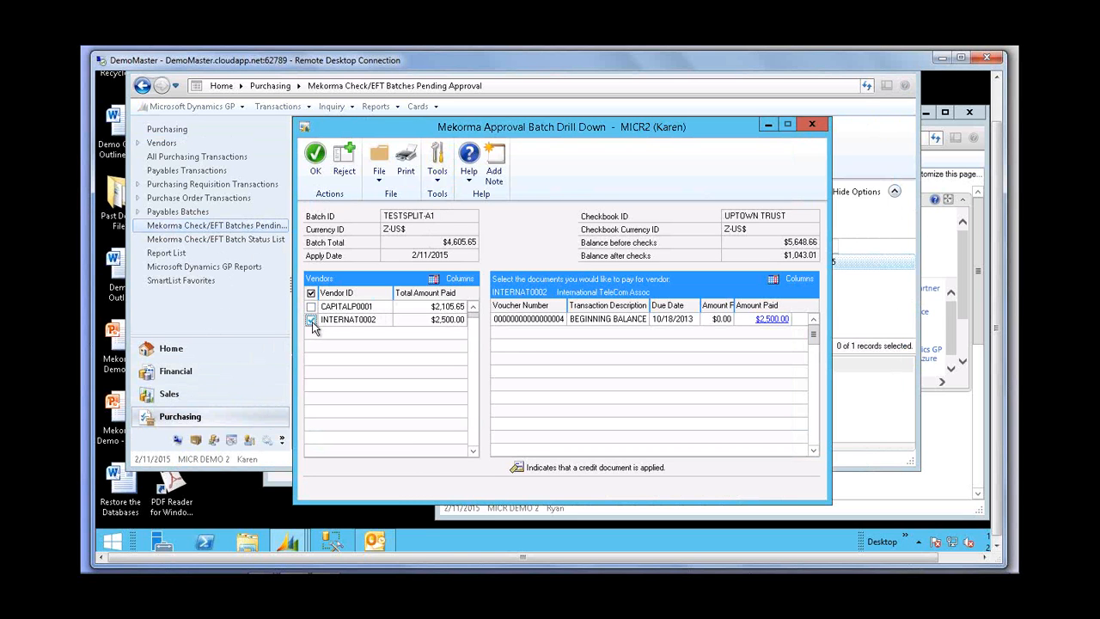
pyautogui.click(312, 321)
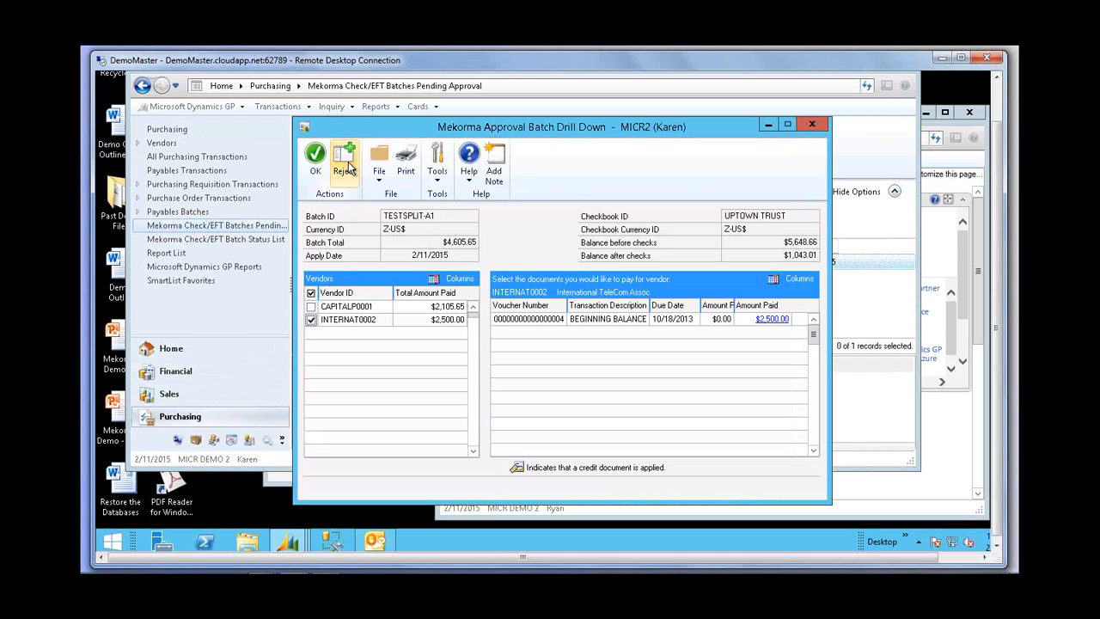
# Reject the marked International TeleCom Assoc payment with the reason "Do not pay".
pyautogui.click(346, 165)
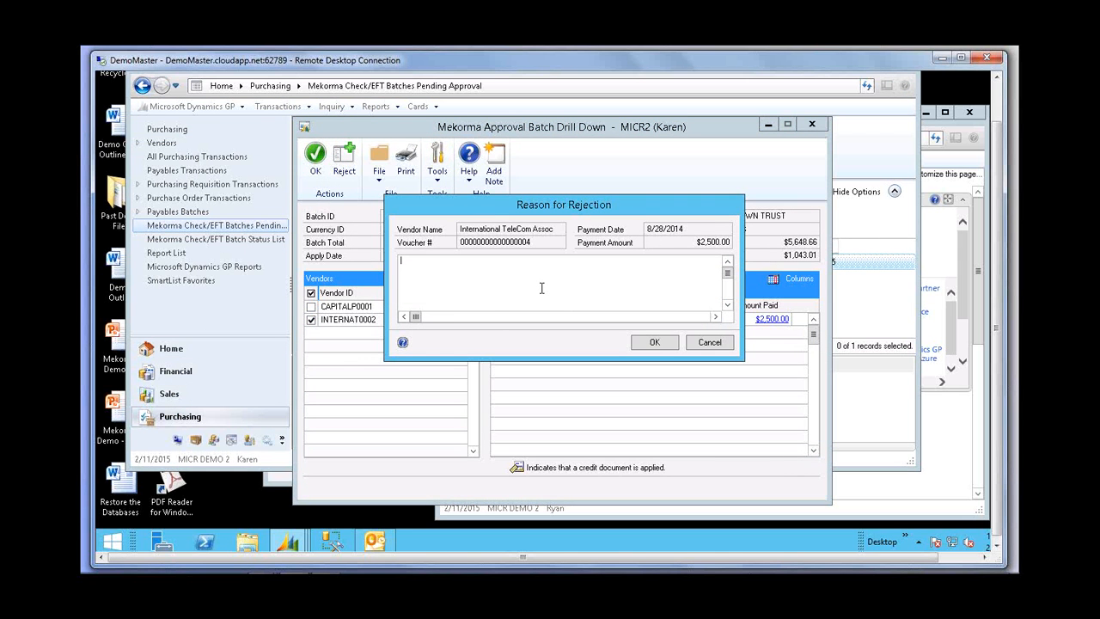
pyautogui.write('Done')
pyautogui.press('BackSpace')
pyautogui.press('BackSpace')
pyautogui.write('not pay')
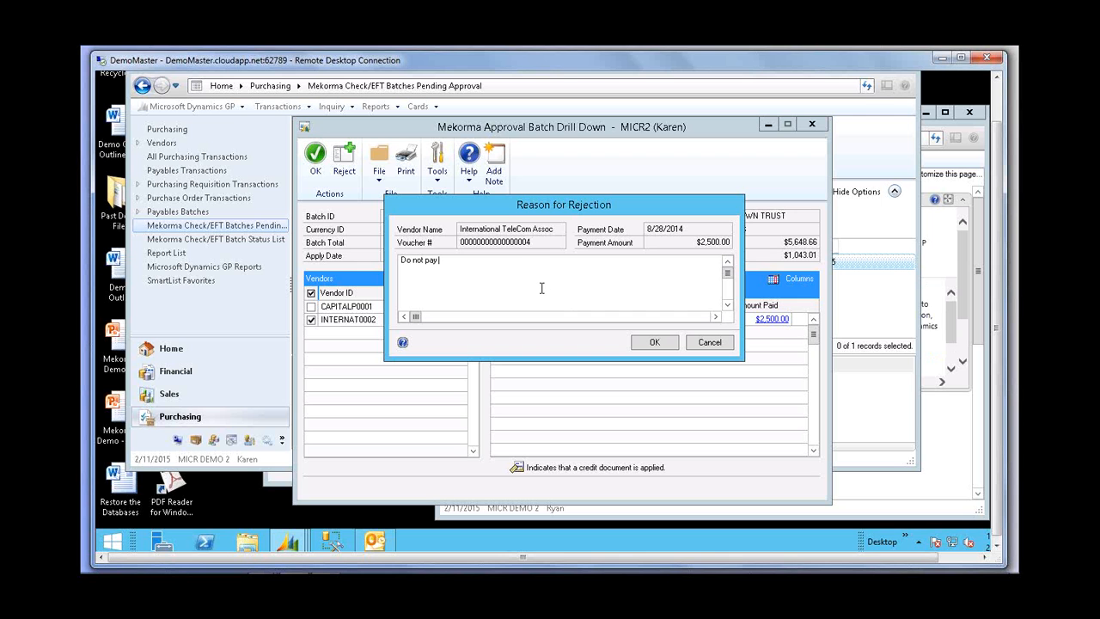
pyautogui.click(655, 342)
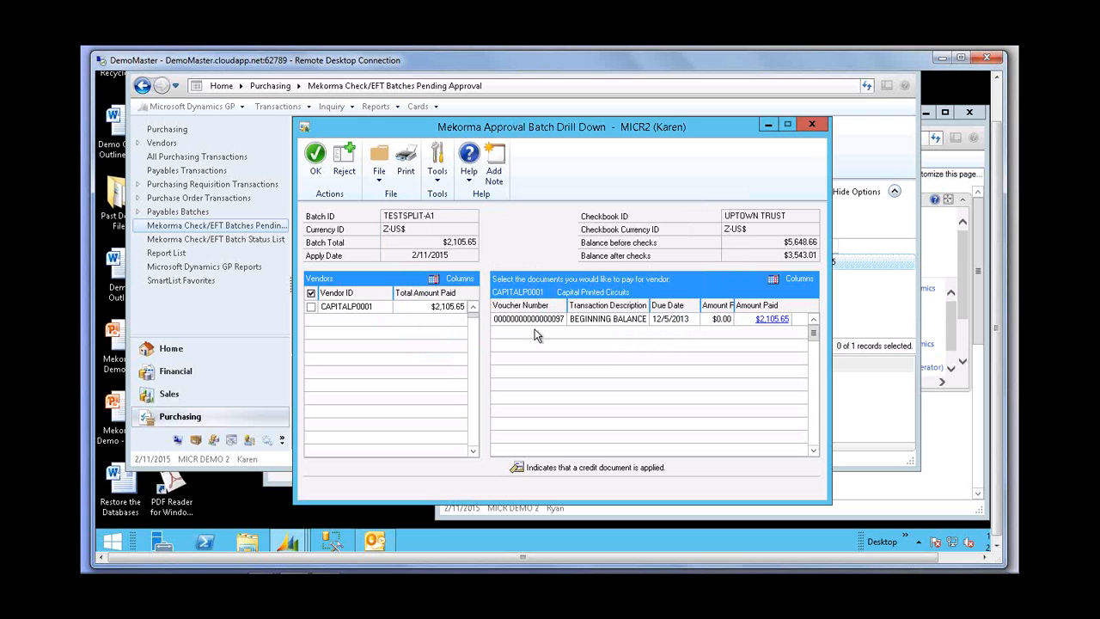
# Accept the drill-down changes and approve the pending batch TESTSPLIT-A1.
pyautogui.click(316, 159)
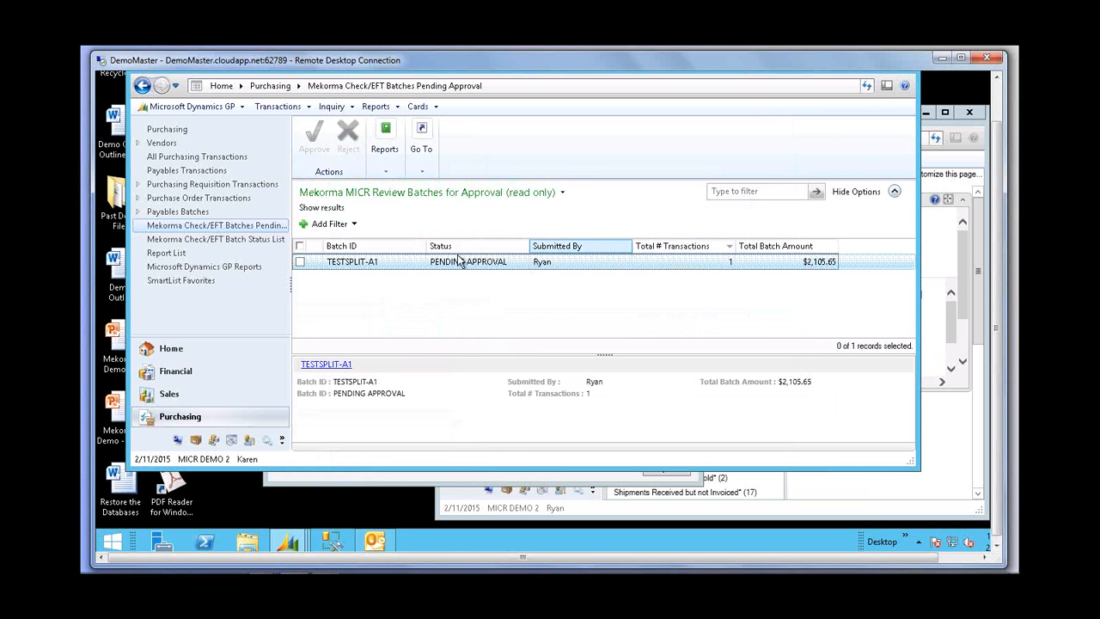
pyautogui.click(301, 262)
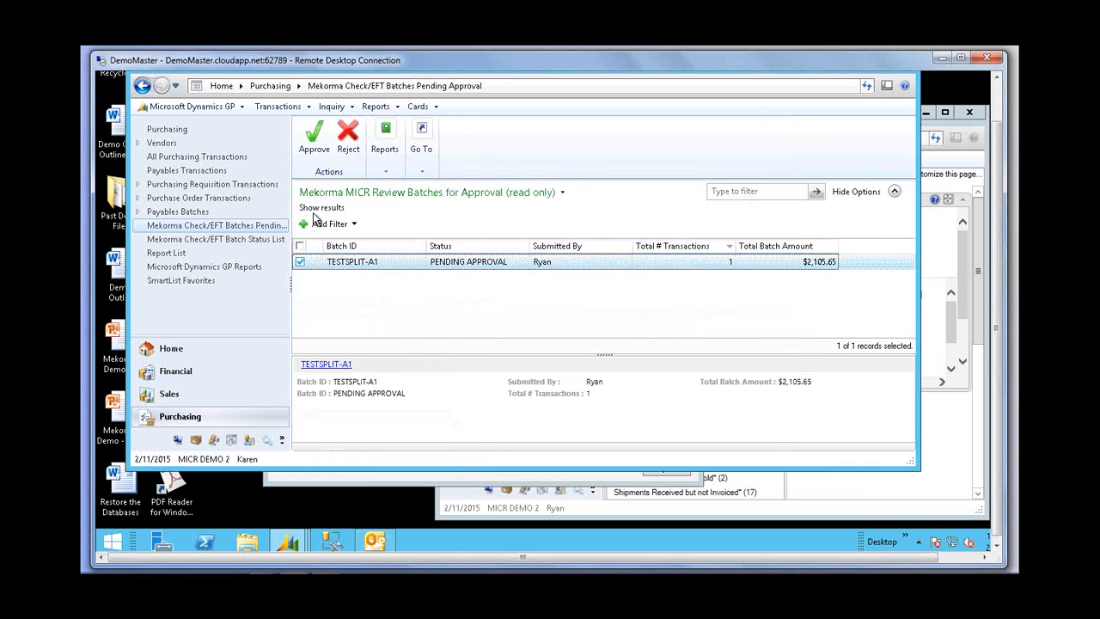
pyautogui.click(315, 136)
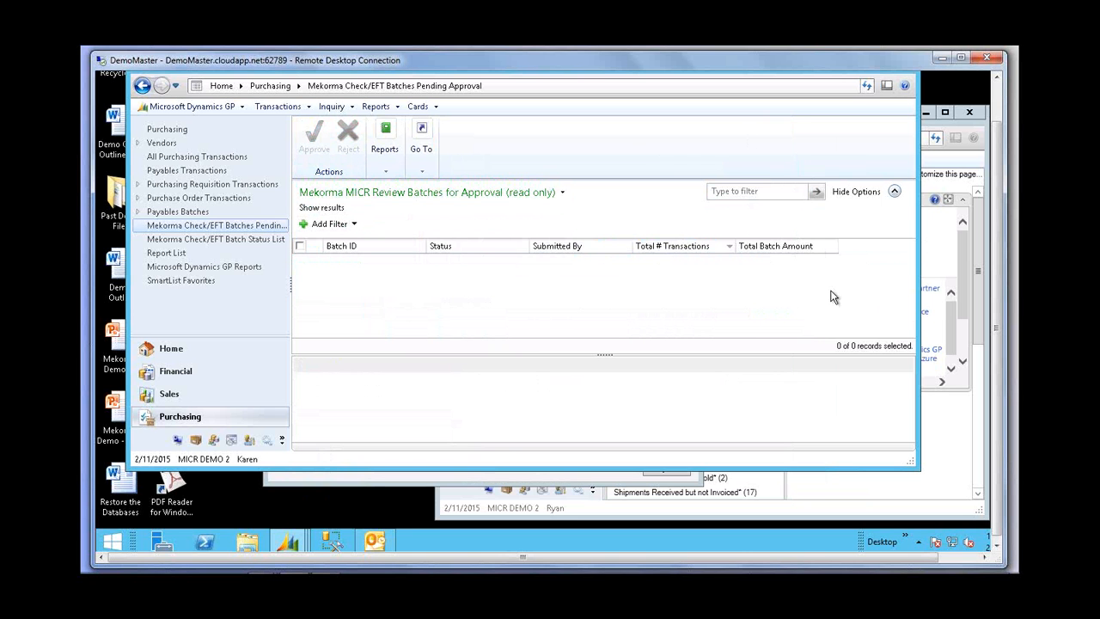
# In the batch submitter's Dynamics GP session, print the checks for batch TESTSPLIT-A1 and process it with Post Checks.
pyautogui.click(909, 488)
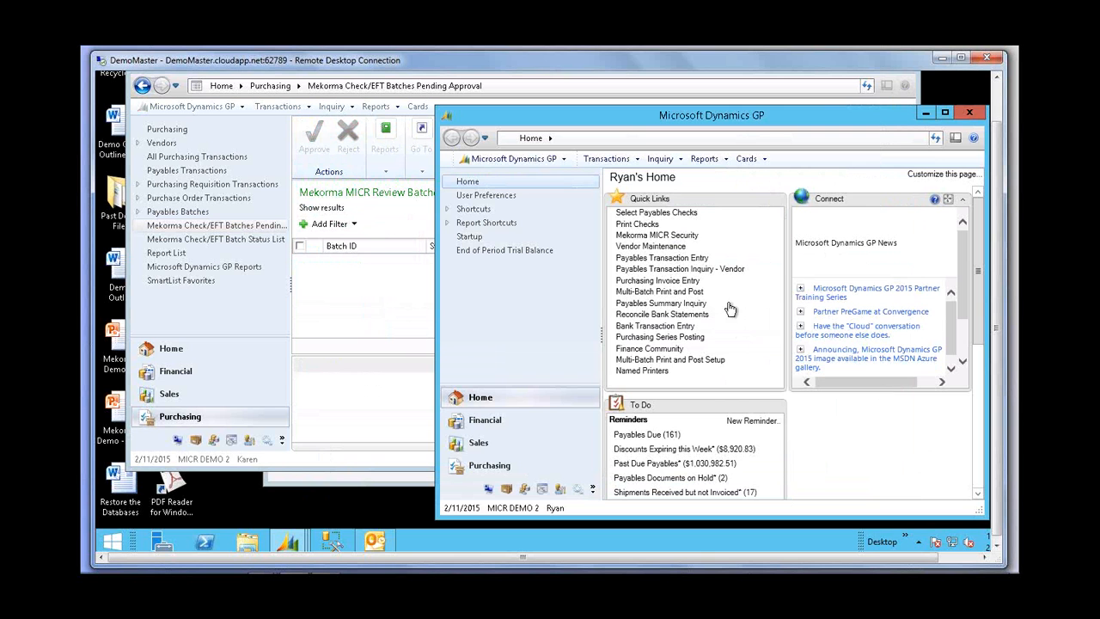
pyautogui.click(641, 222)
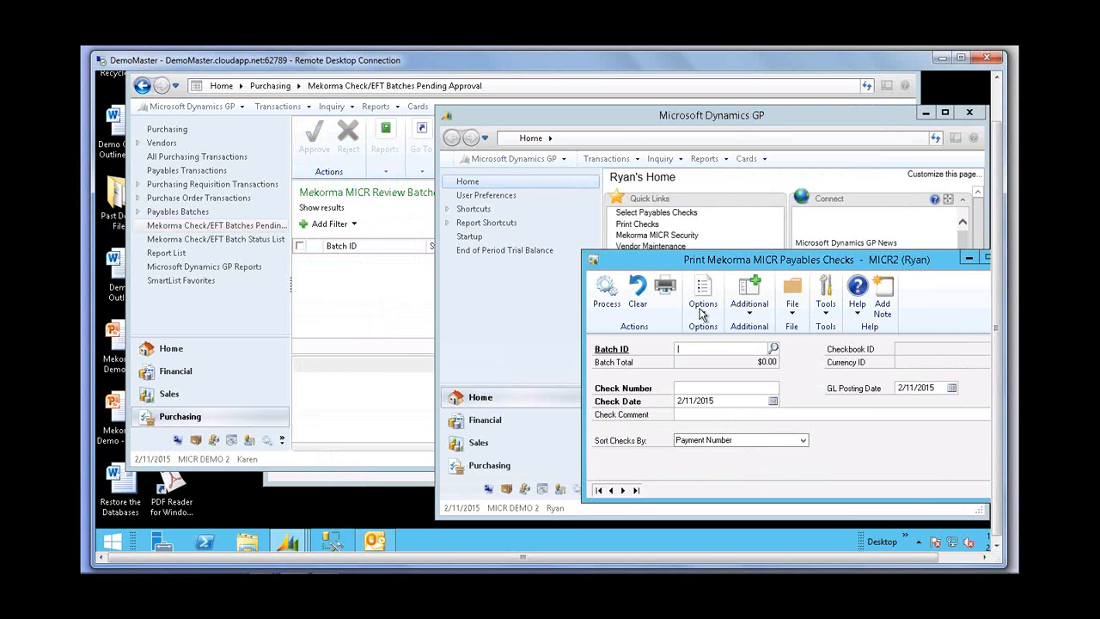
pyautogui.click(774, 350)
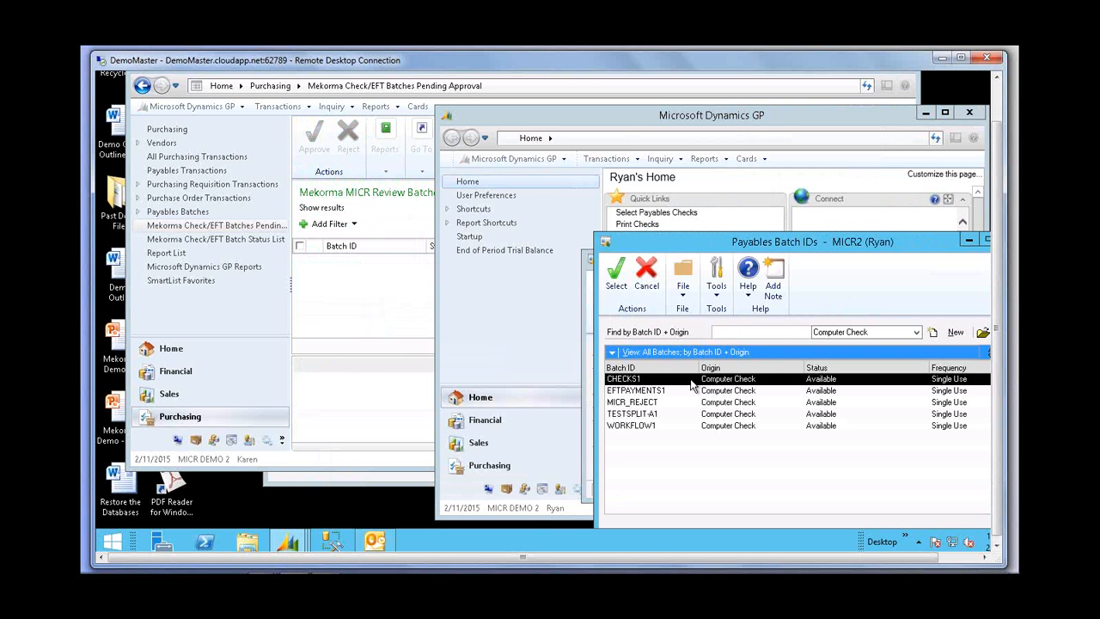
pyautogui.doubleClick(631, 413)
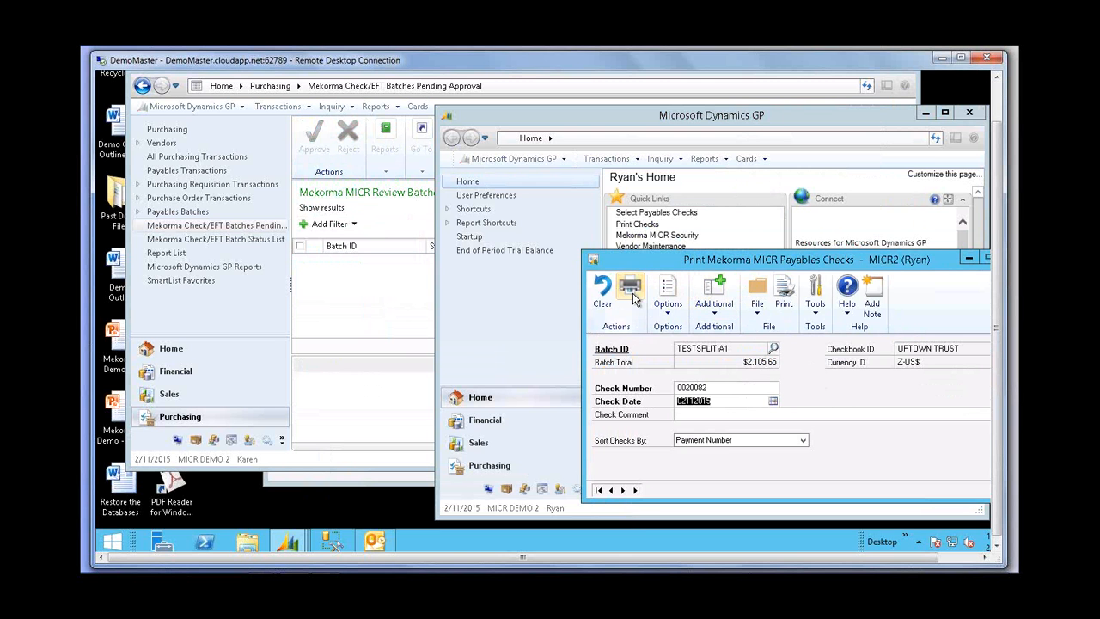
pyautogui.click(787, 300)
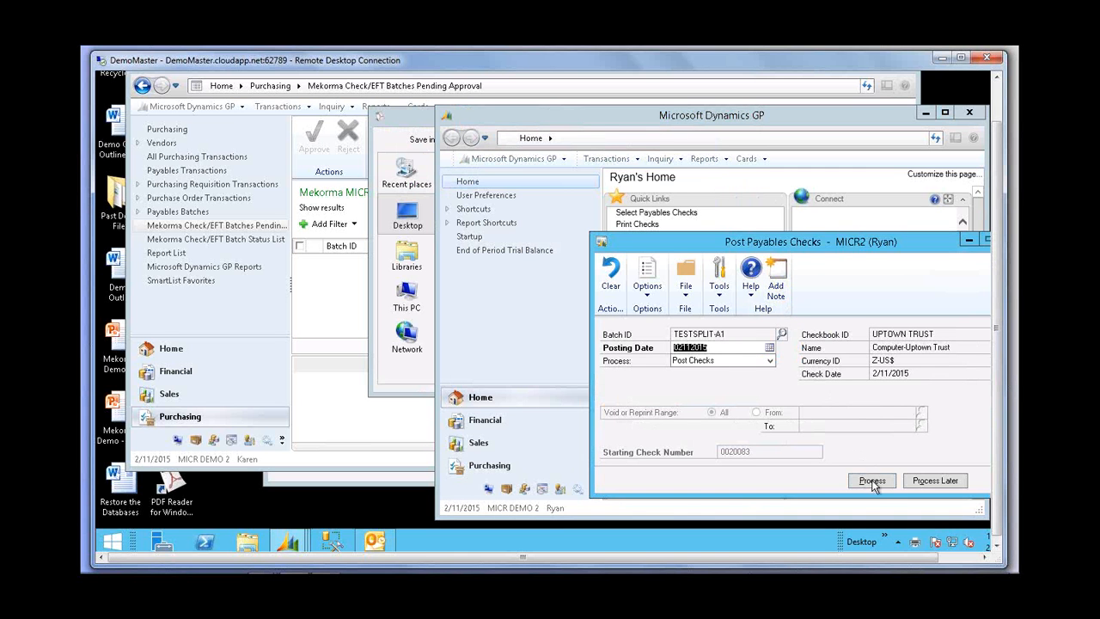
pyautogui.click(873, 481)
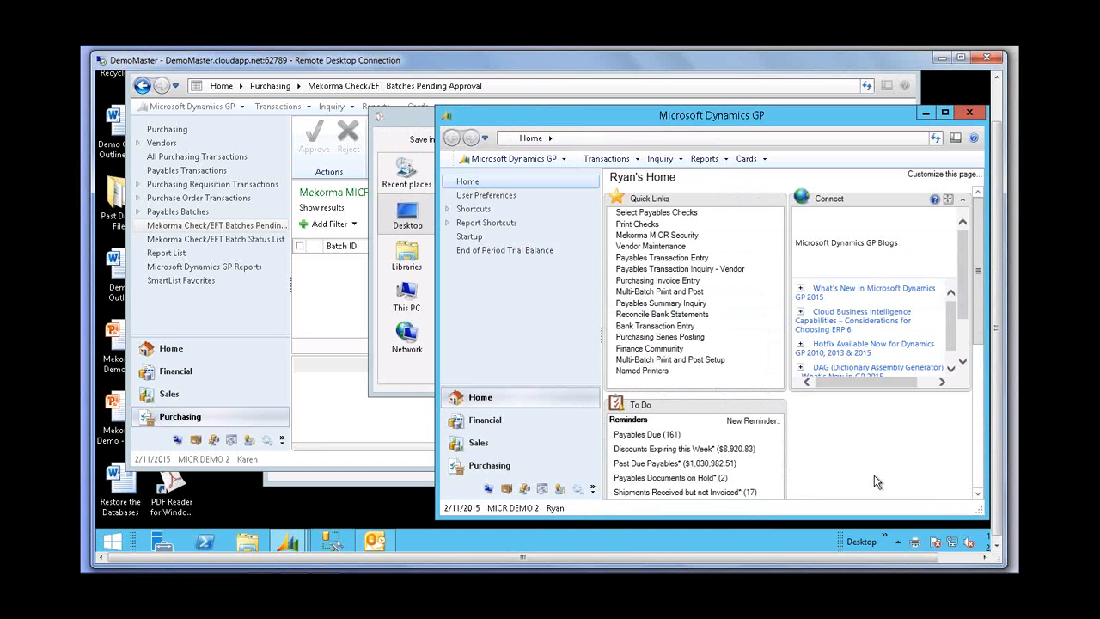
# Save the printed check as PDFDoc on the Desktop, replacing the existing file.
pyautogui.click(409, 392)
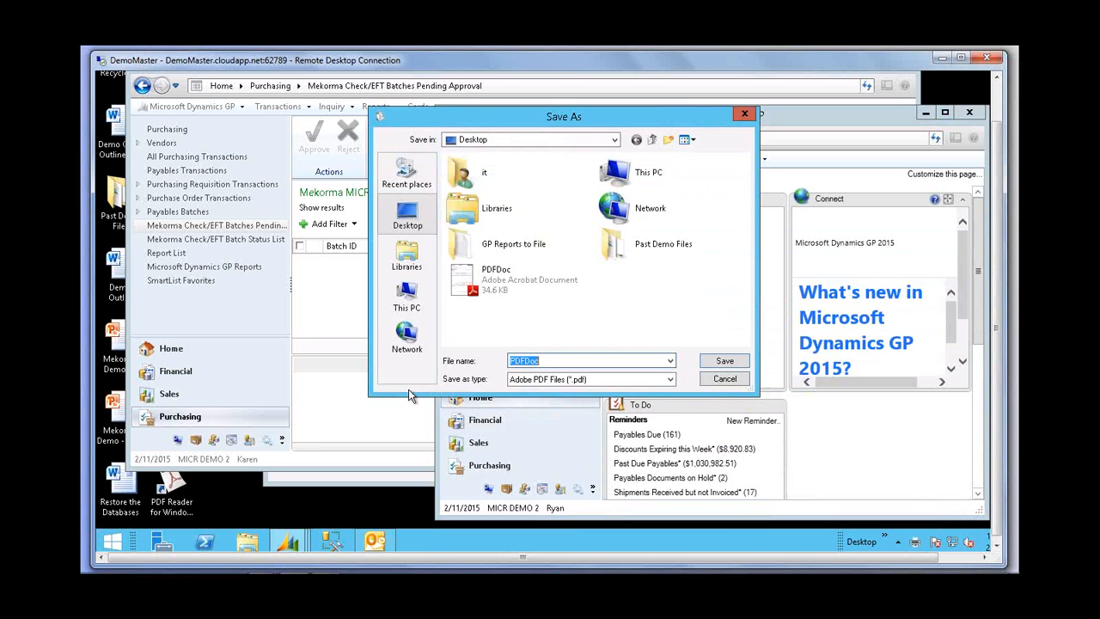
pyautogui.click(731, 365)
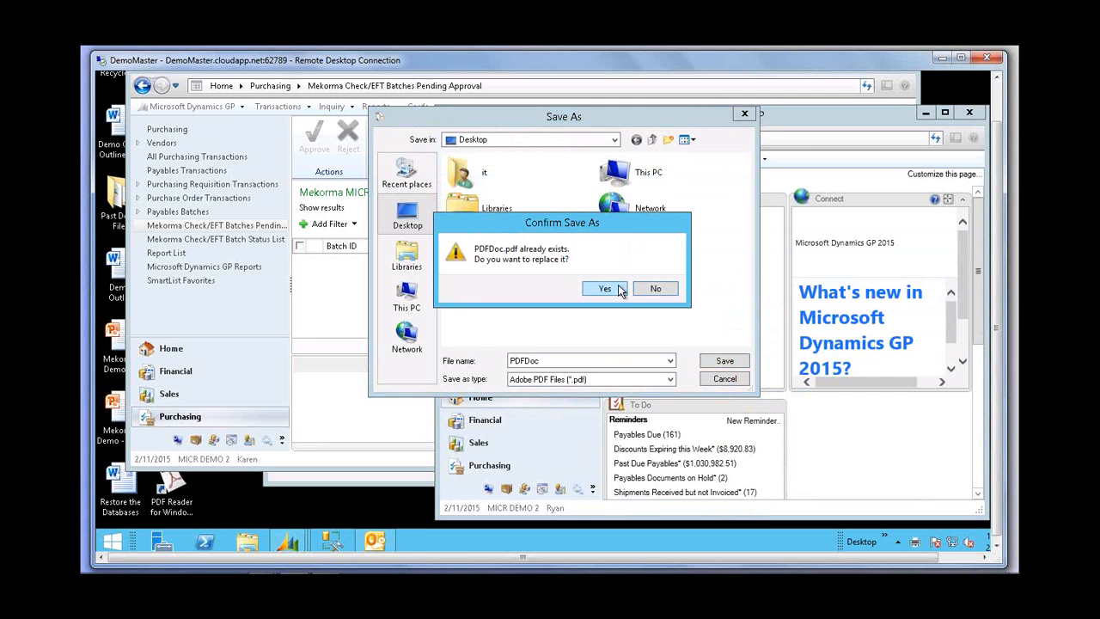
pyautogui.click(605, 289)
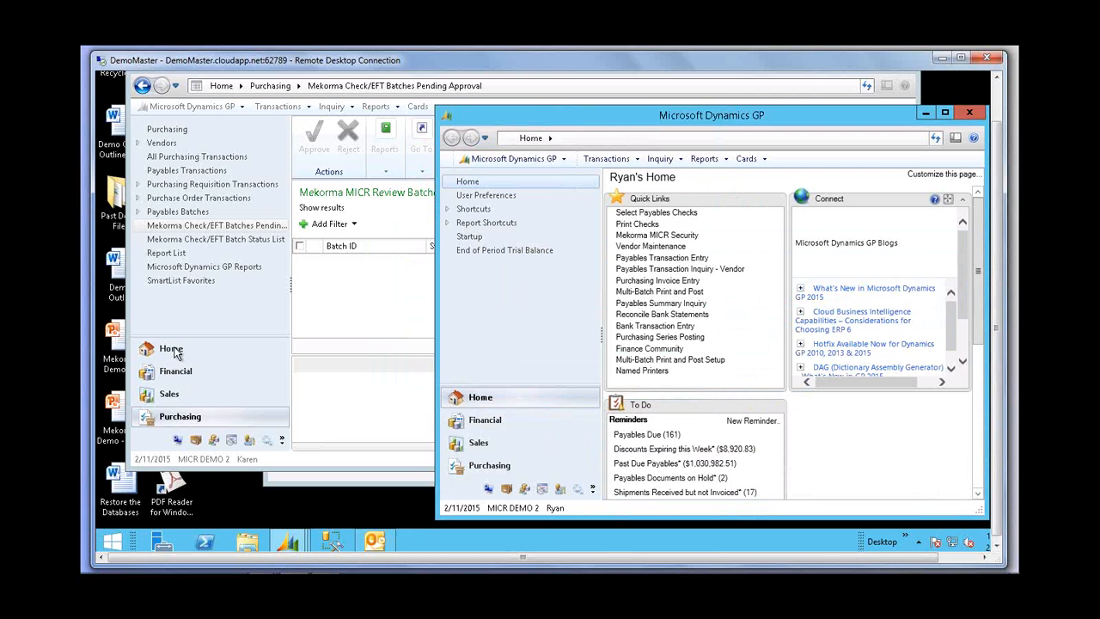
# In the approver's Dynamics GP session, open the Mekorma Check/EFT Batch Status List and widen the window to view the Total Batch Amount column.
pyautogui.click(239, 245)
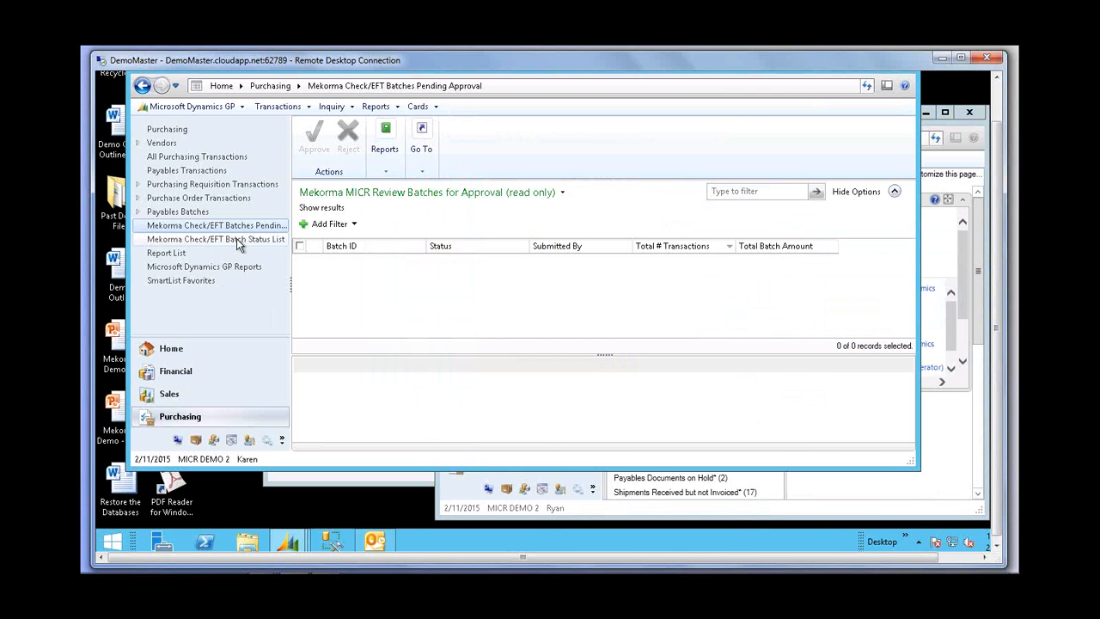
pyautogui.click(238, 241)
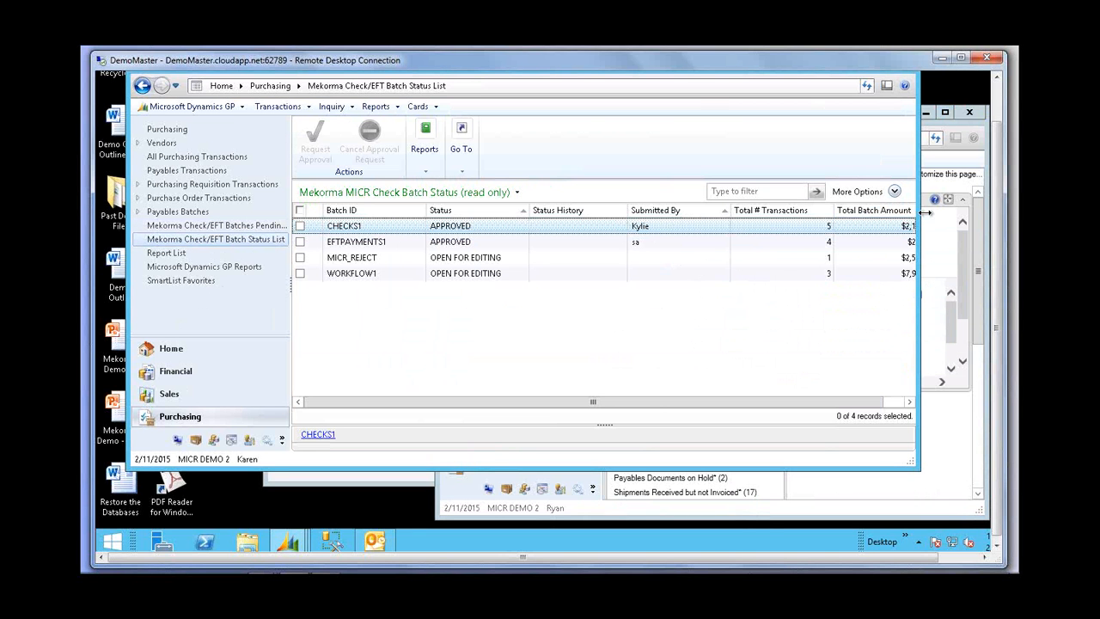
pyautogui.moveTo(925, 212); pyautogui.dragTo(965, 212)
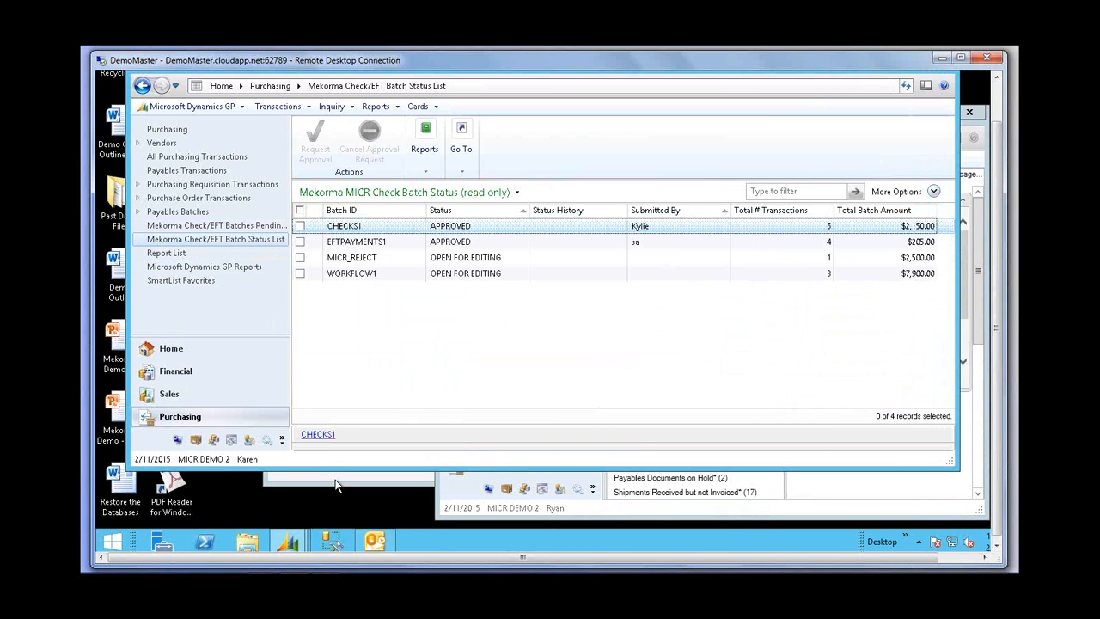
# Open the Audit Log Report from Mekorma MICR Security on the home page and locate the TESTSPLIT batches.
pyautogui.click(171, 348)
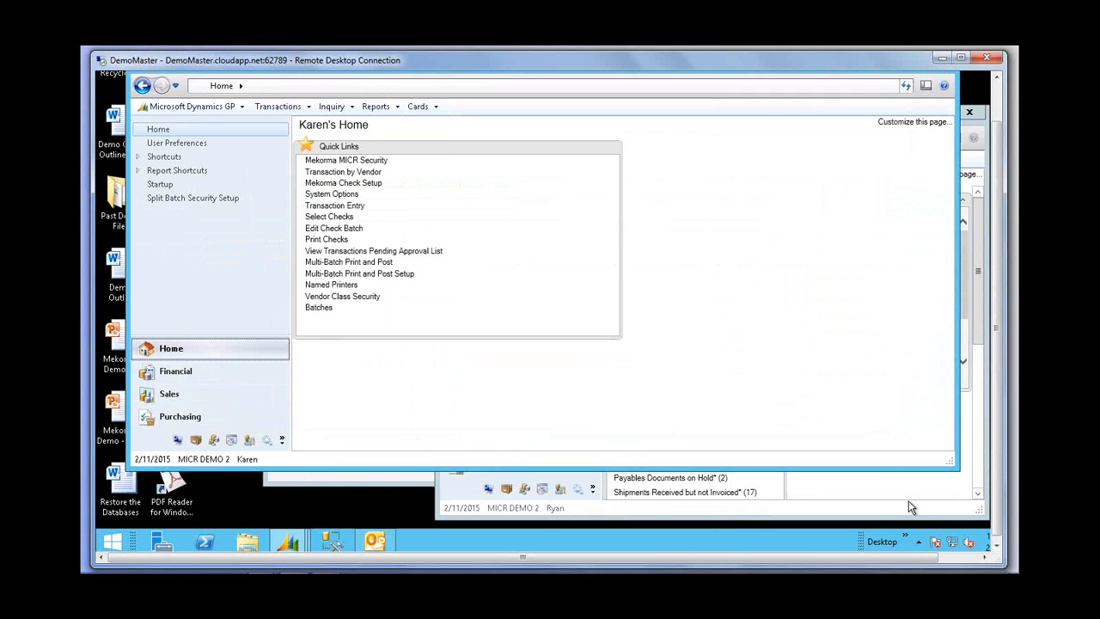
pyautogui.click(364, 160)
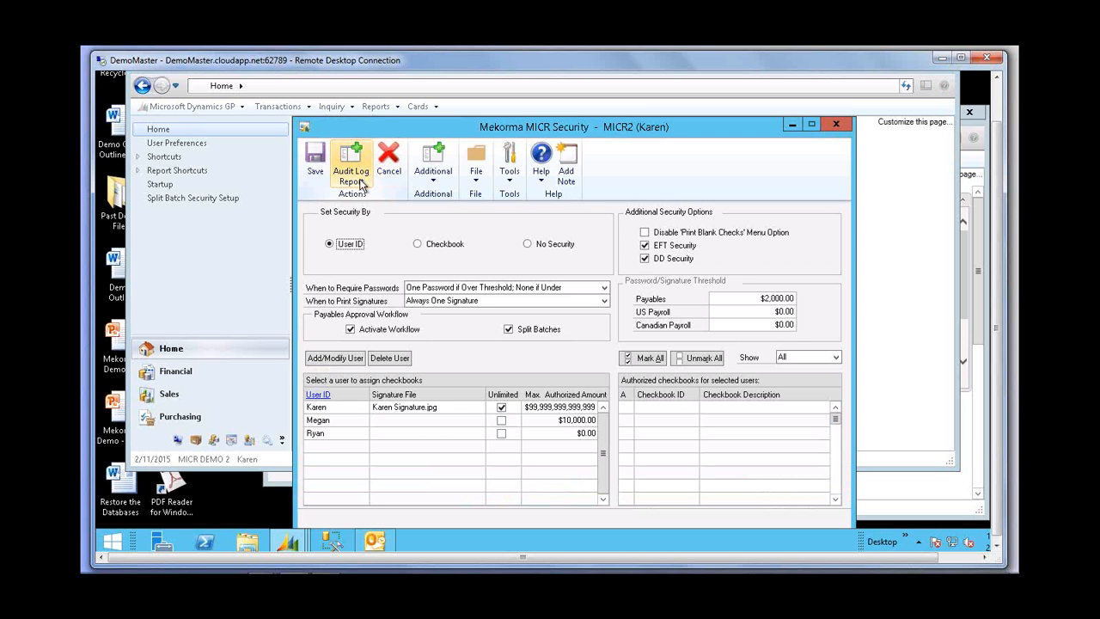
pyautogui.click(358, 180)
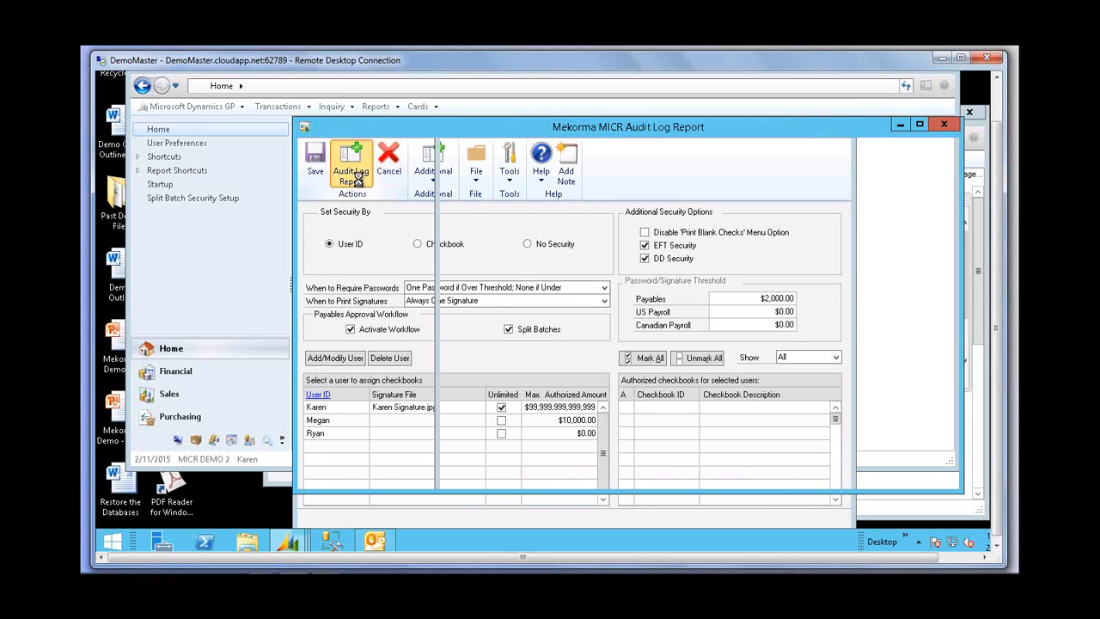
pyautogui.moveTo(594, 122); pyautogui.dragTo(546, 103)
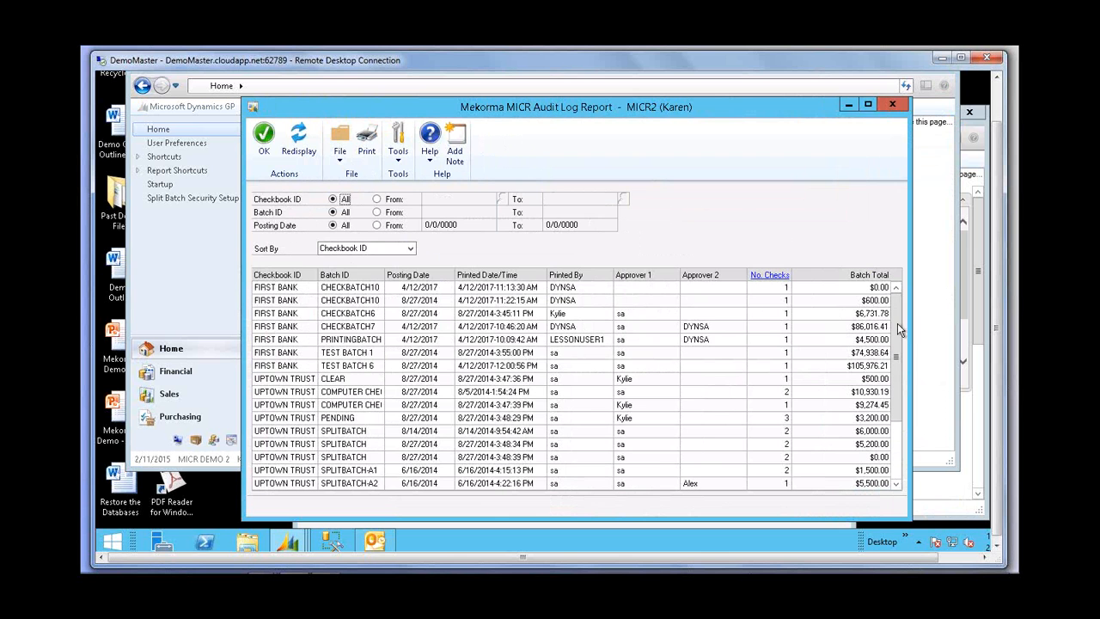
pyautogui.click(925, 447)
pyautogui.click(888, 485)
pyautogui.moveTo(896, 419); pyautogui.dragTo(903, 475)
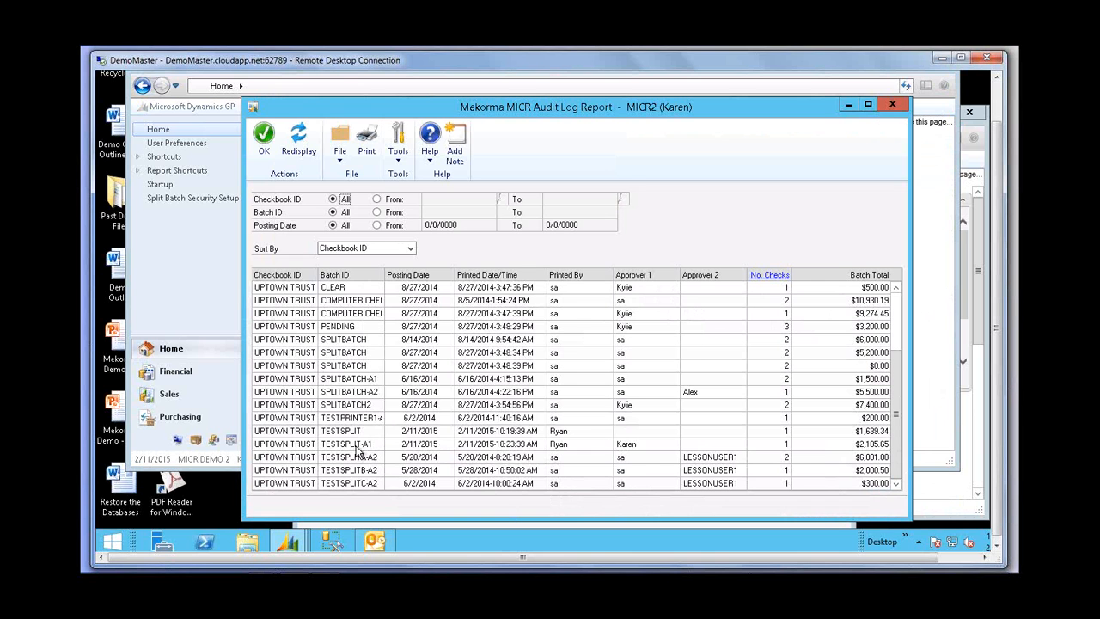
# Drill down into the checks of batch TESTSPLIT-A1 in the audit log and close the detail view.
pyautogui.click(293, 446)
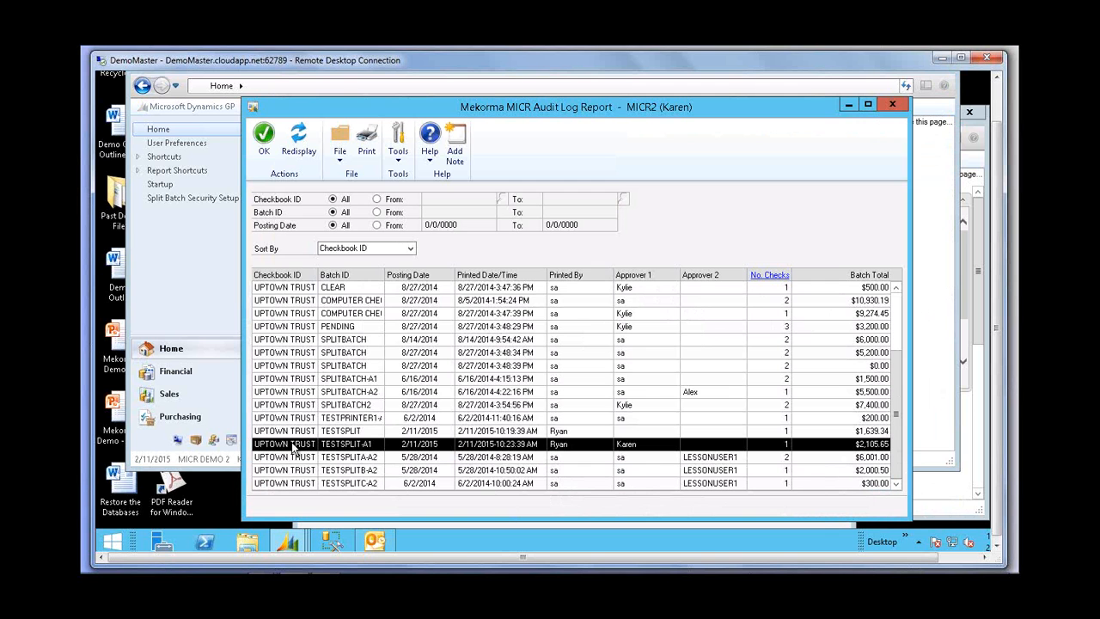
pyautogui.click(779, 278)
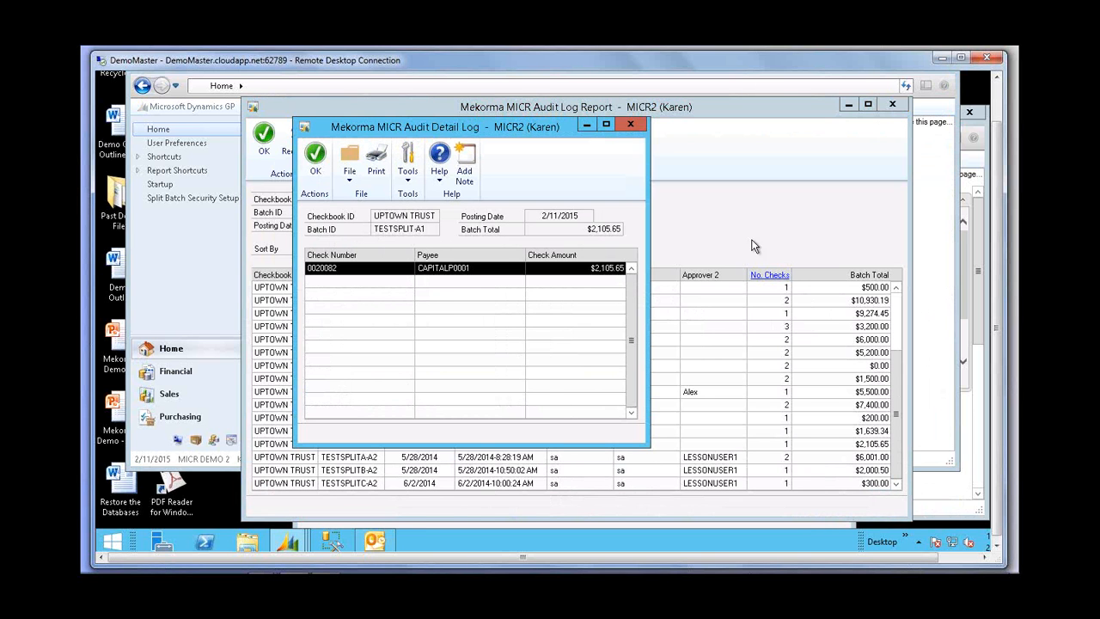
pyautogui.click(640, 127)
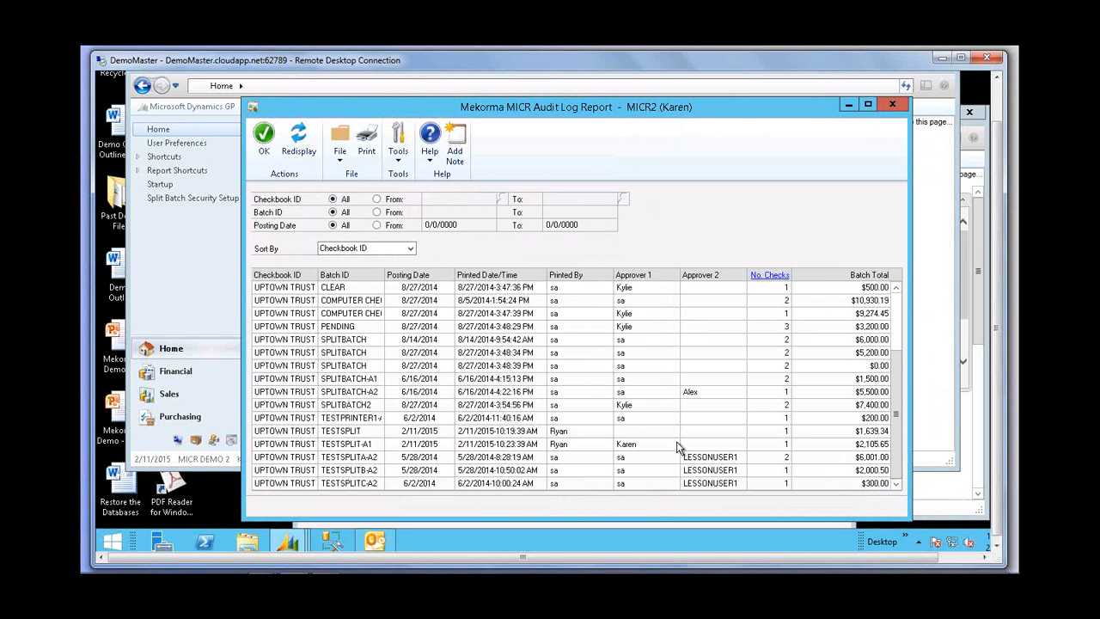
# Close the Audit Log Report and save the Mekorma MICR Security settings.
pyautogui.click(263, 139)
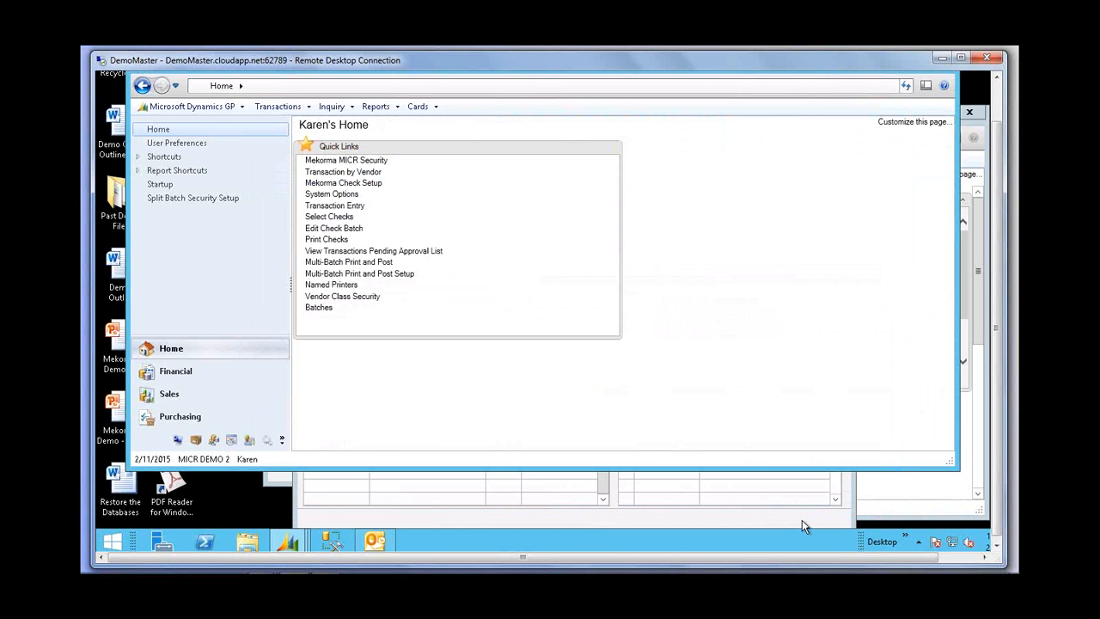
pyautogui.click(802, 520)
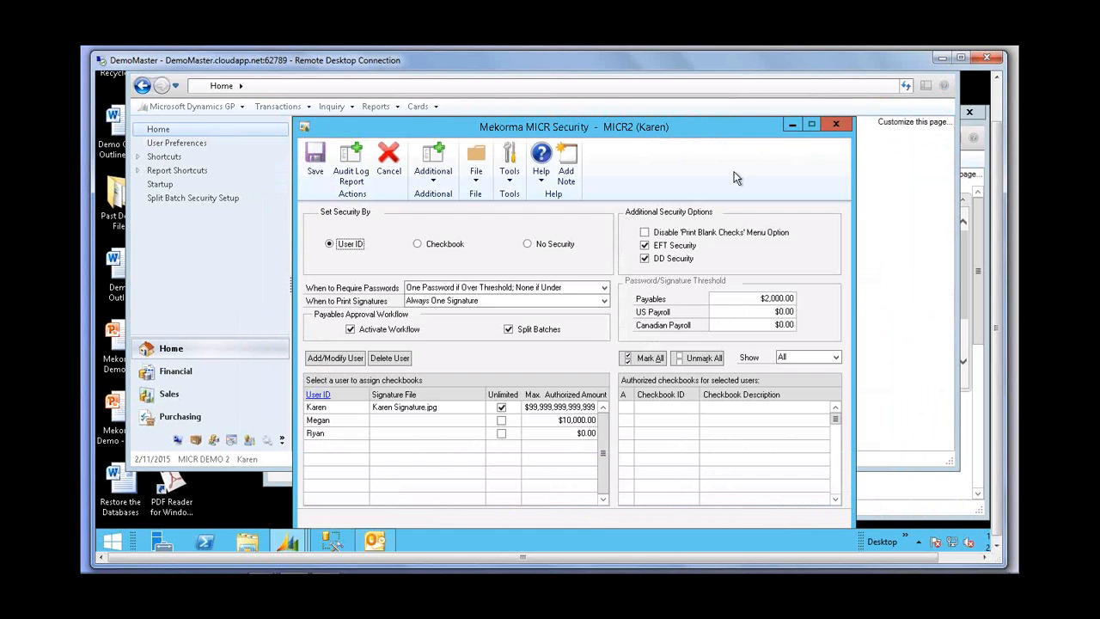
pyautogui.click(314, 154)
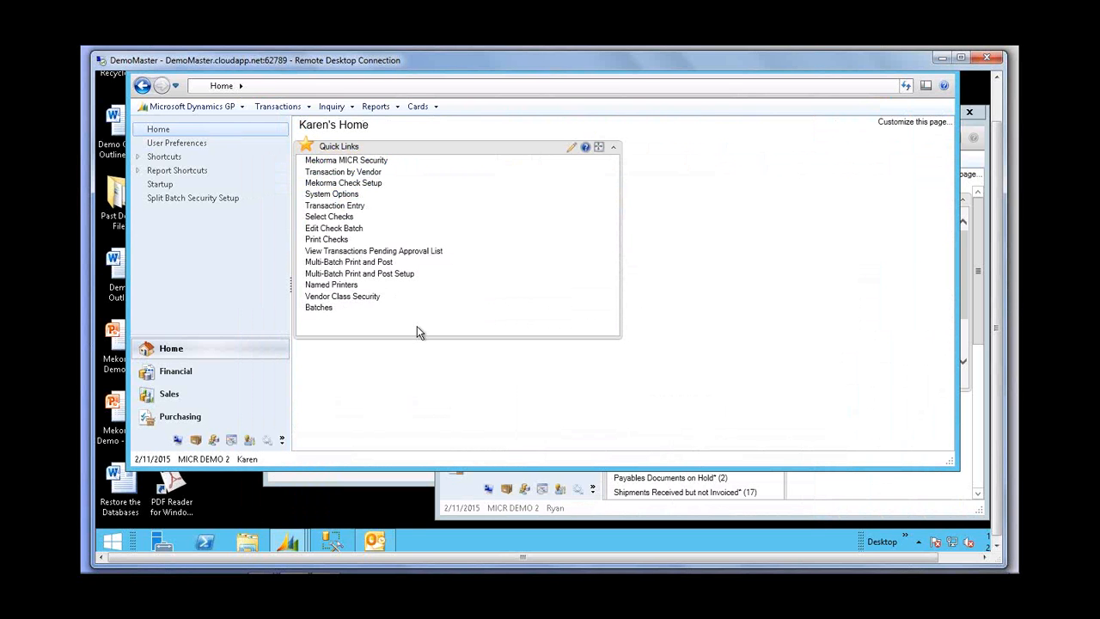
# Look up the payables transactions of vendor A Travel Company and open the details of the 4/12/2017 payment for $4,500.00.
pyautogui.click(365, 173)
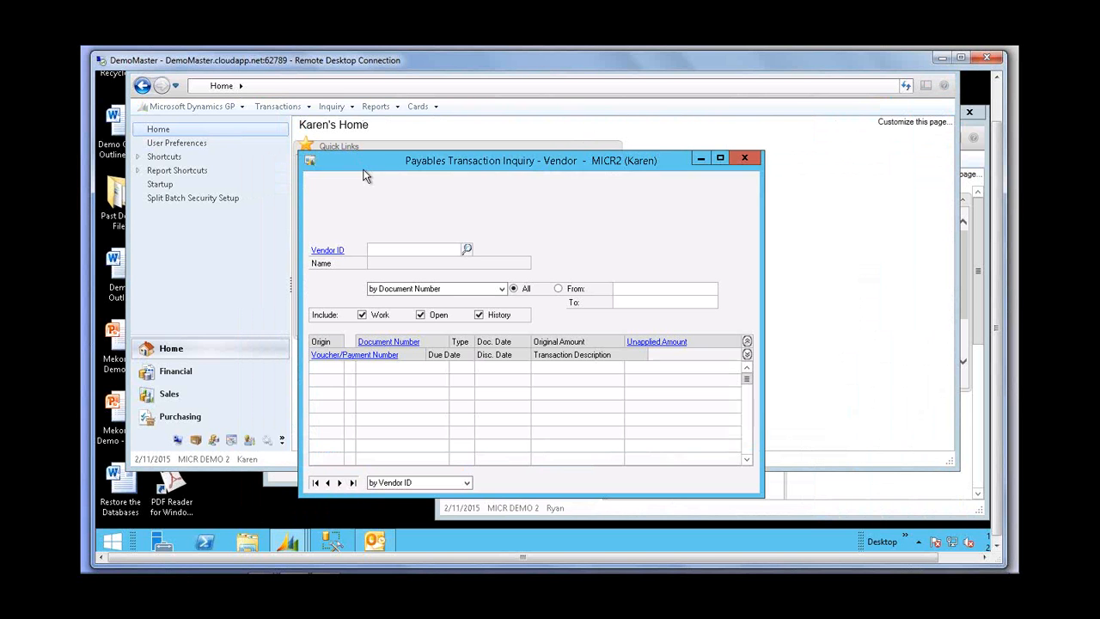
pyautogui.click(466, 248)
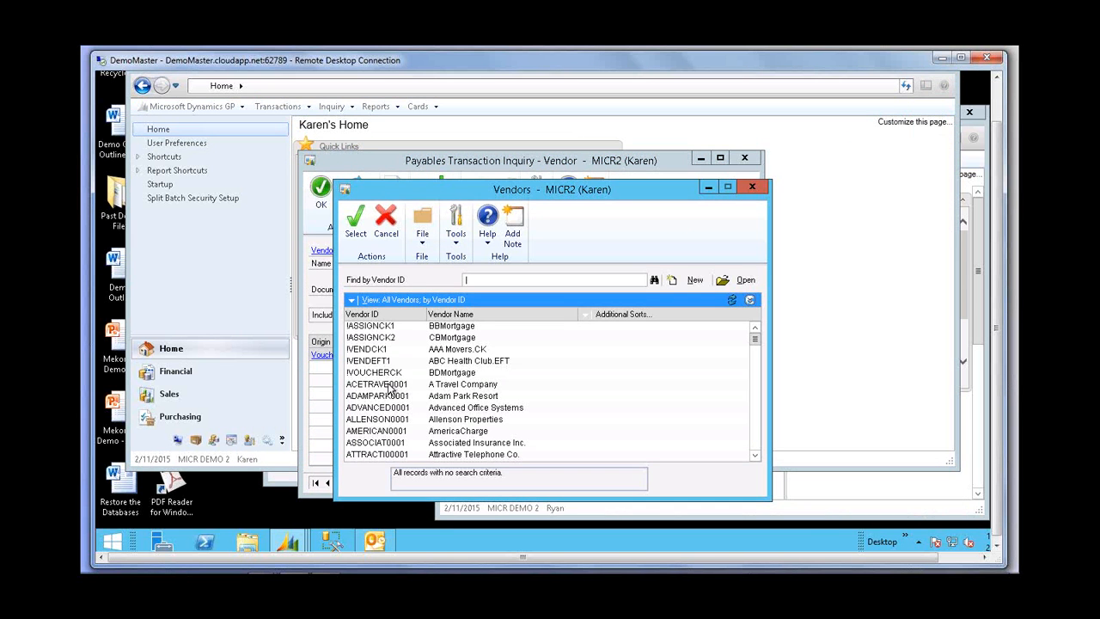
pyautogui.doubleClick(386, 388)
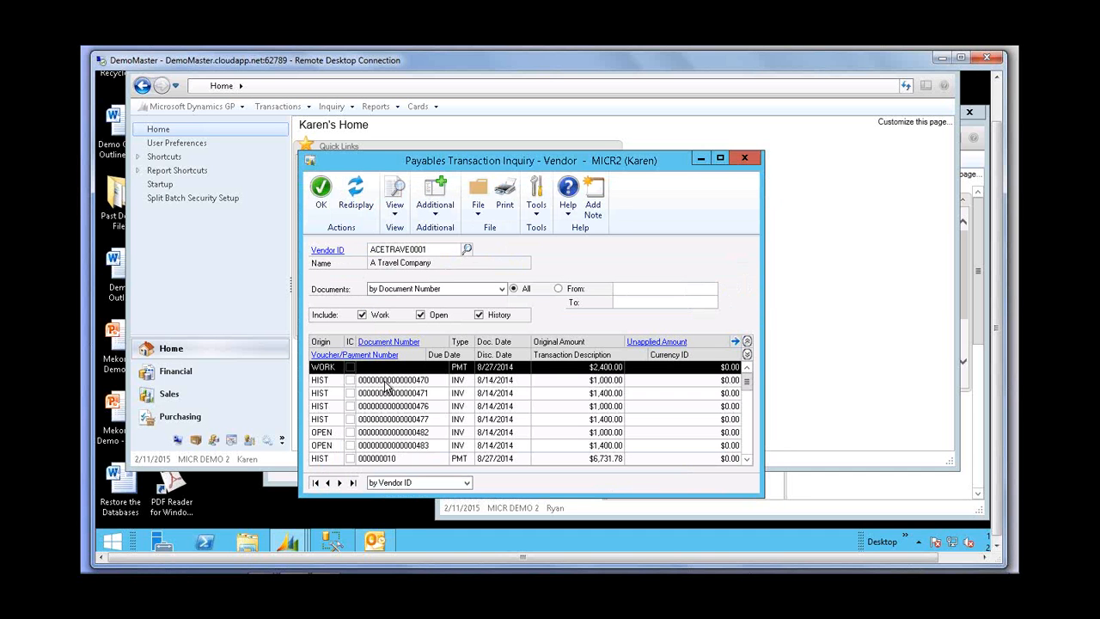
pyautogui.moveTo(747, 381); pyautogui.dragTo(750, 401)
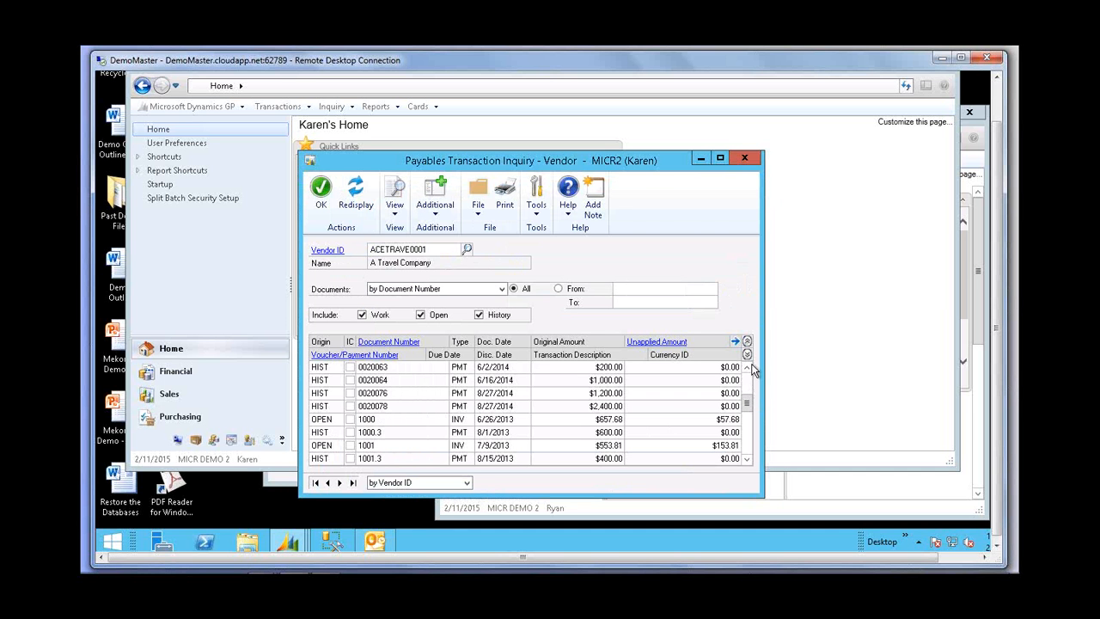
pyautogui.scroll(3, 746, 367)
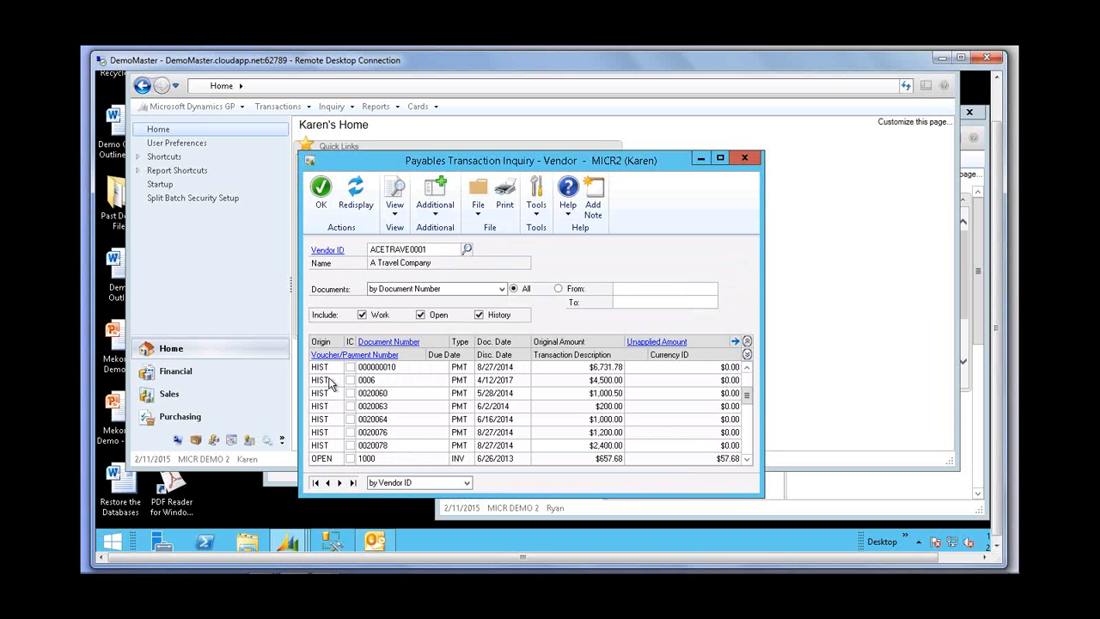
pyautogui.click(331, 383)
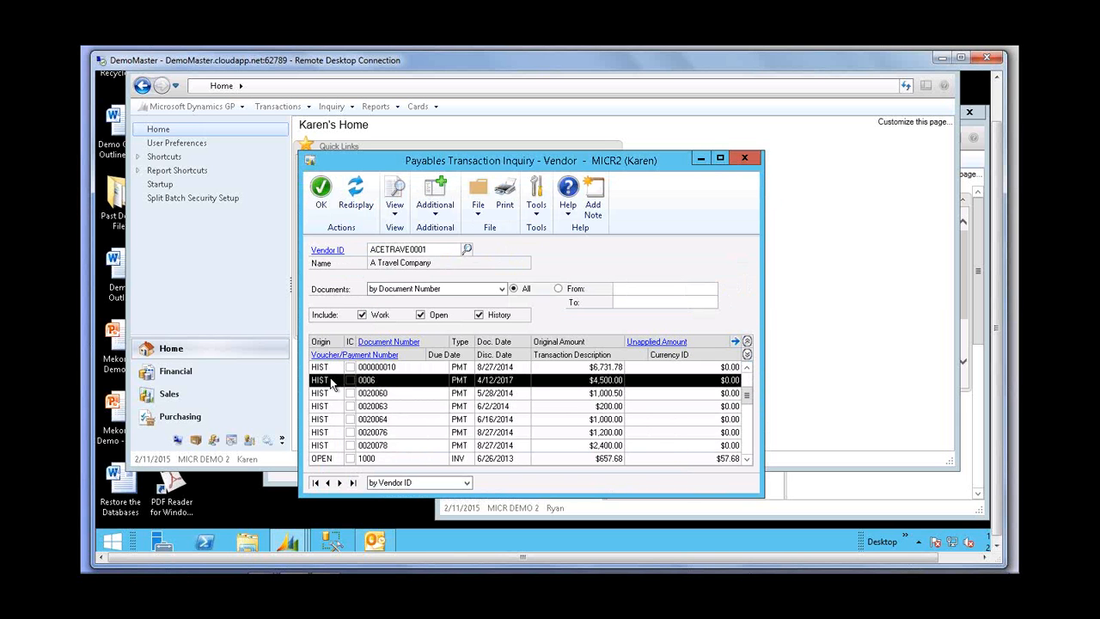
pyautogui.click(391, 342)
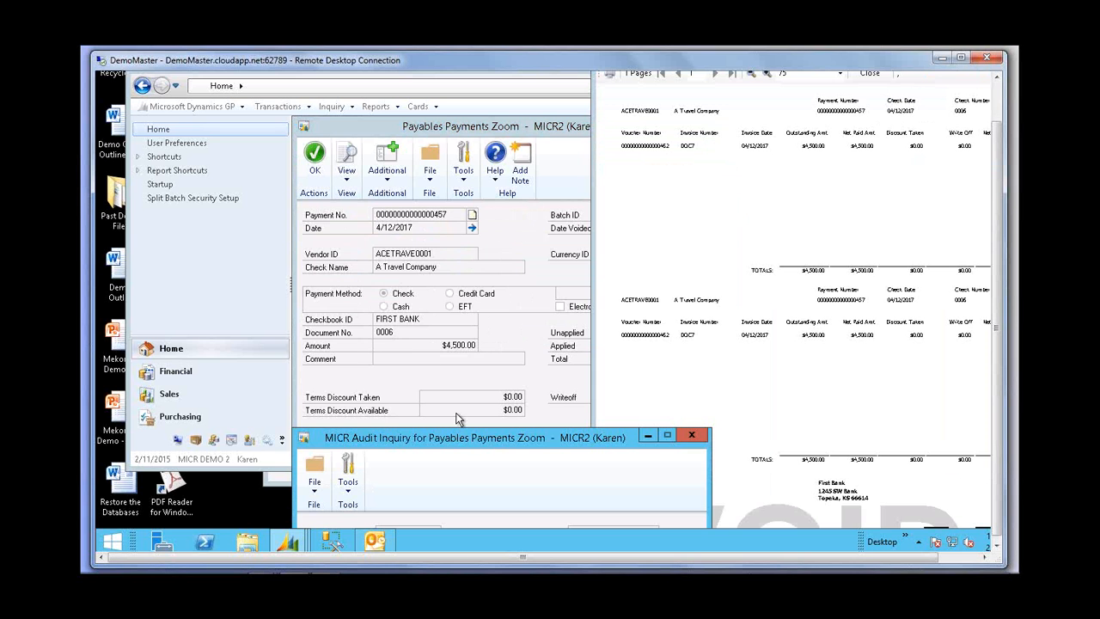
# Review the payment's MICR approver audit details and its voided check copy in the print preview, and close the inquiry windows.
pyautogui.moveTo(483, 439); pyautogui.dragTo(381, 246)
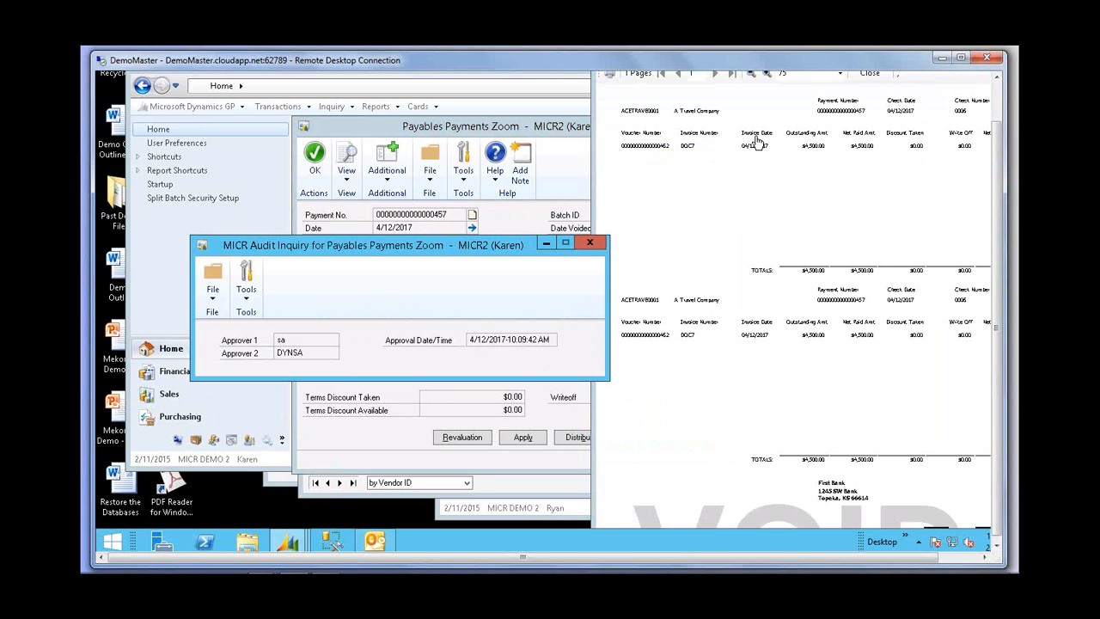
pyautogui.click(969, 81)
pyautogui.moveTo(911, 91); pyautogui.dragTo(883, 109)
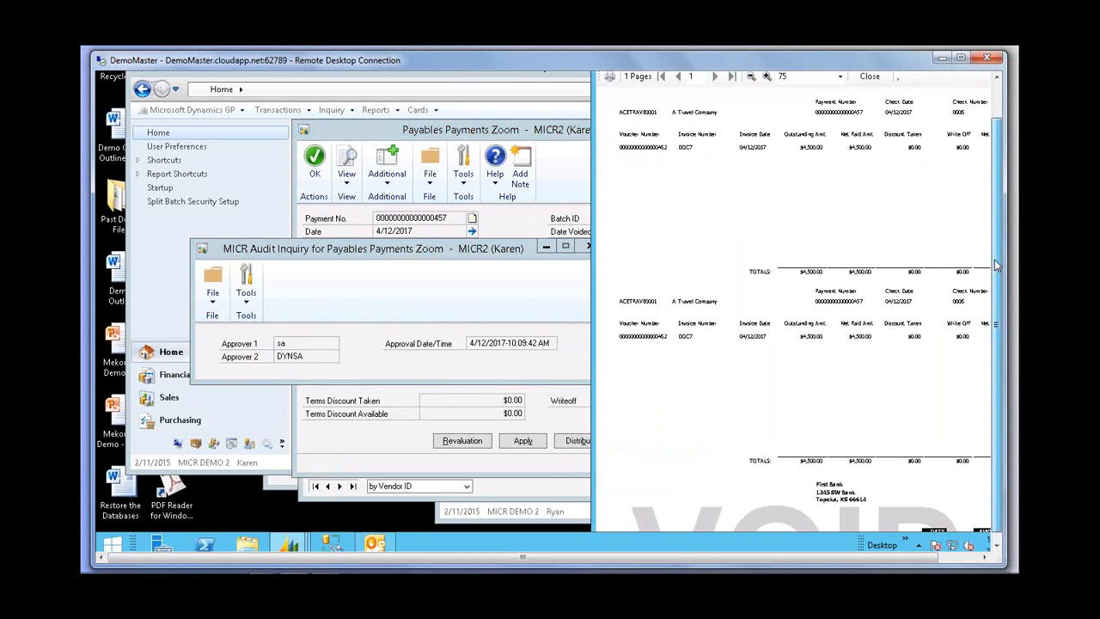
pyautogui.moveTo(997, 273); pyautogui.dragTo(996, 236)
pyautogui.moveTo(890, 97); pyautogui.dragTo(713, 94)
pyautogui.moveTo(854, 196); pyautogui.dragTo(861, 265)
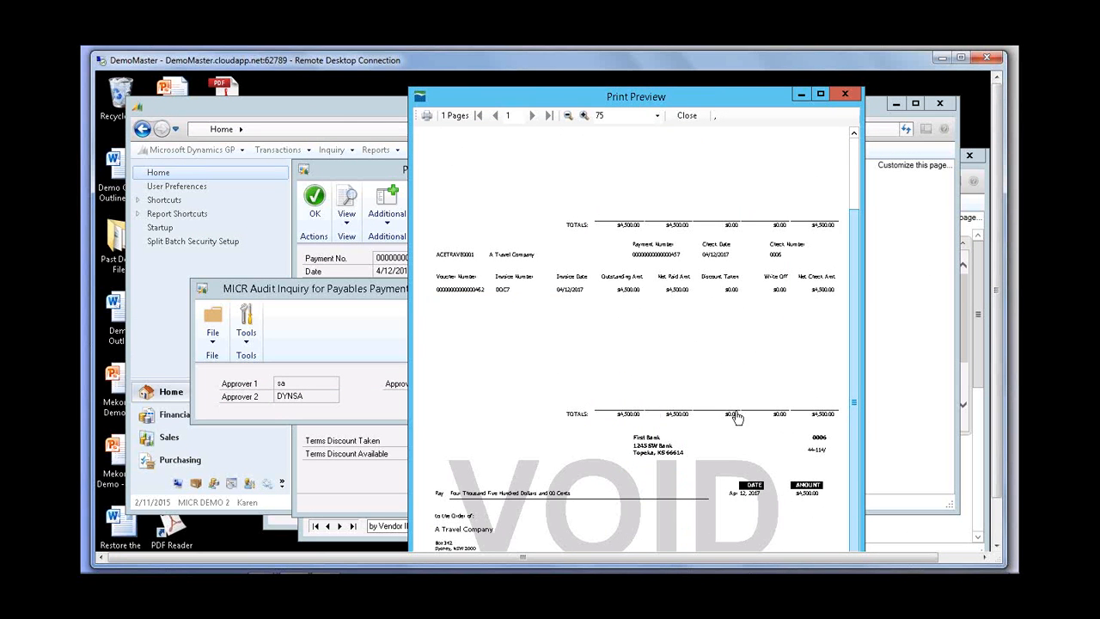
pyautogui.click(362, 292)
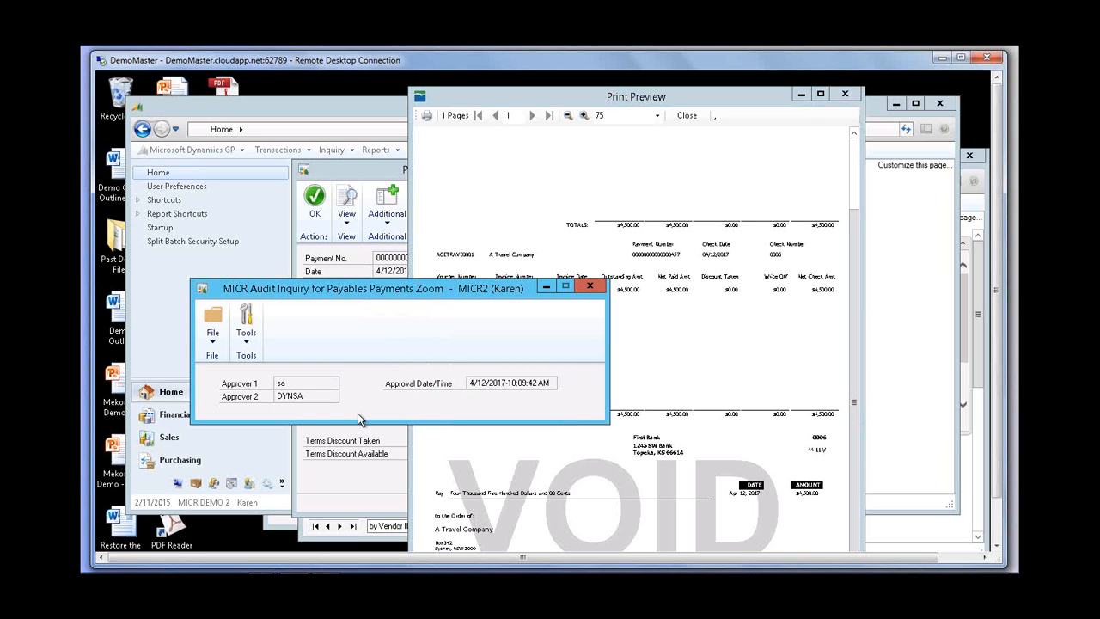
pyautogui.click(590, 287)
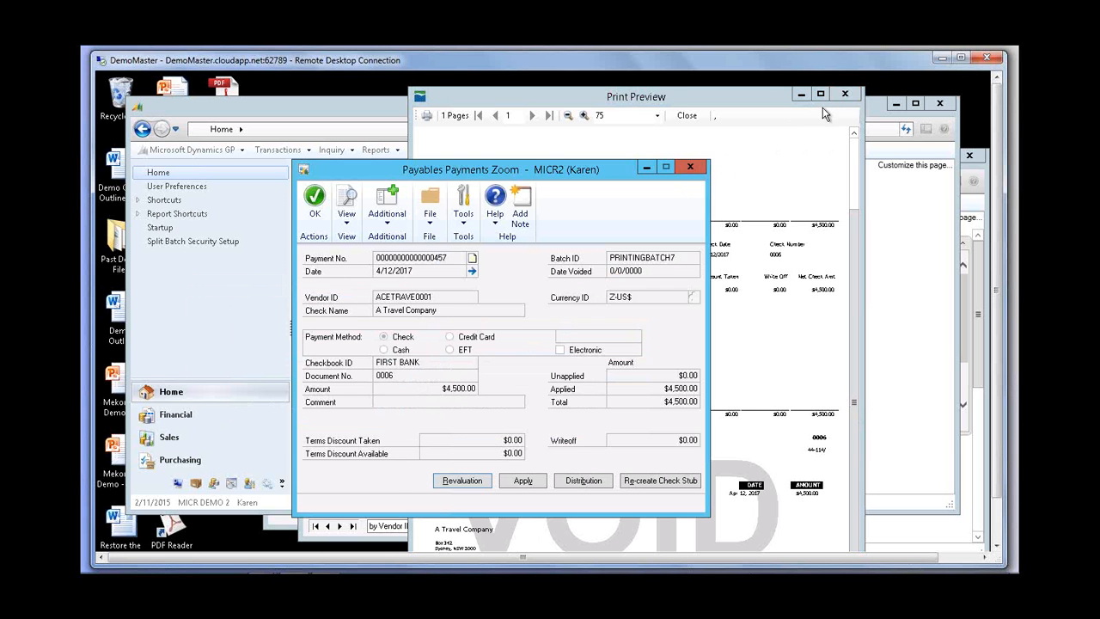
pyautogui.click(690, 167)
pyautogui.click(745, 203)
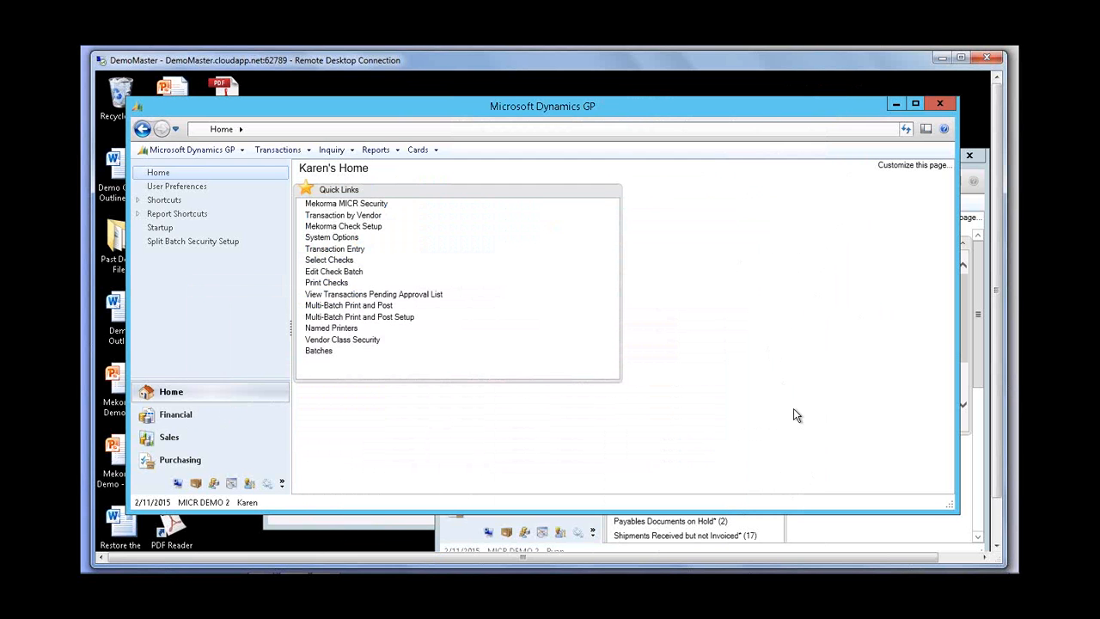
pyautogui.press('alt')
pyautogui.hotkey('alt', 'Tab')
pyautogui.hotkey('alt', 'Tab')
pyautogui.hotkey('alt', 'Tab')
pyautogui.hotkey('alt', 'Tab')
pyautogui.hotkey('alt', 'Tab')
pyautogui.hotkey('alt', 'Tab')
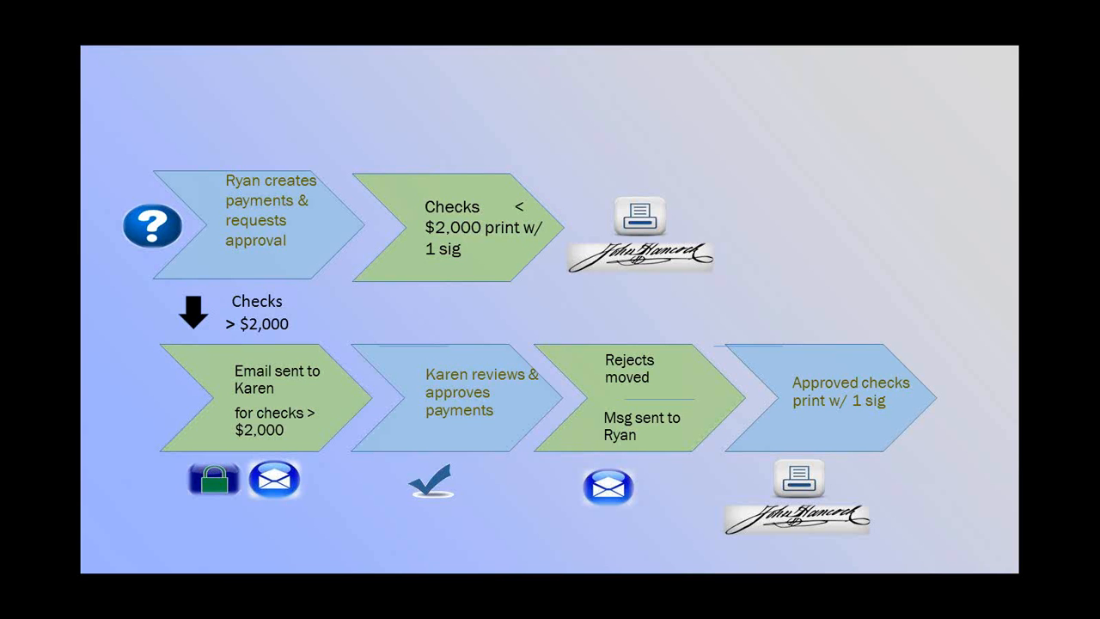
pyautogui.press('Right')
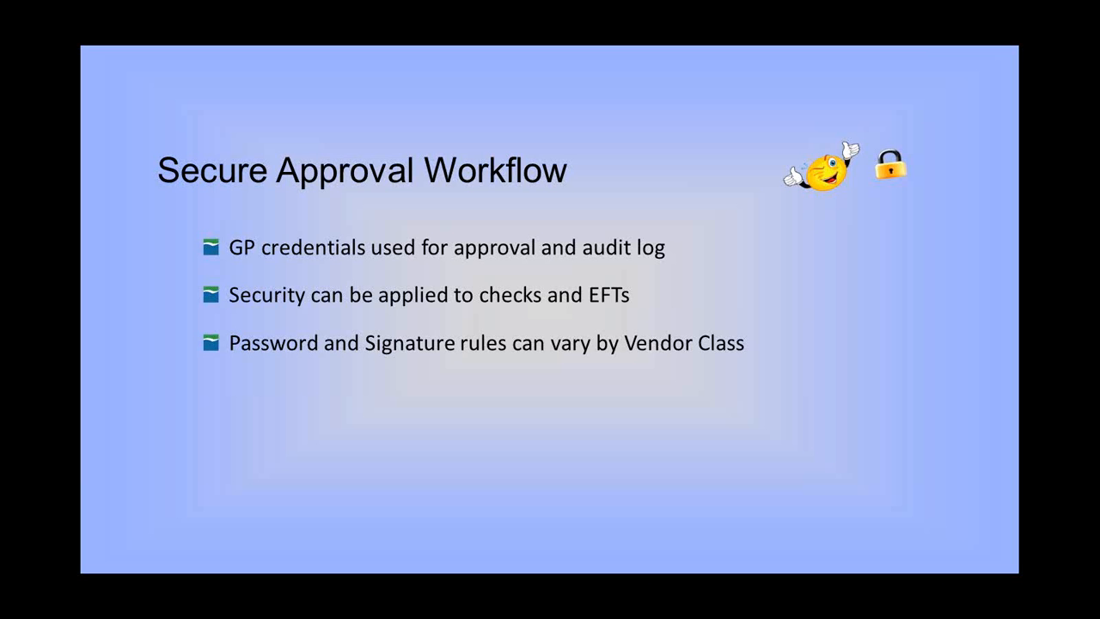
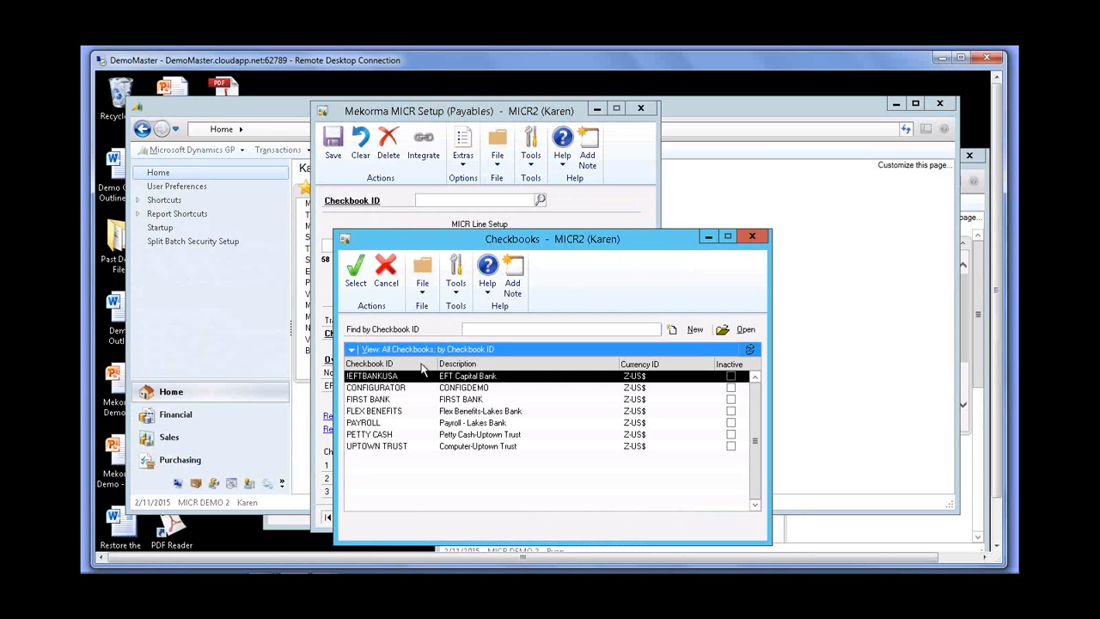
# Load the CONFIGURATOR checkbook in Mekorma MICR Setup and launch Mekorma Configurator from its first-page check format.
pyautogui.doubleClick(395, 389)
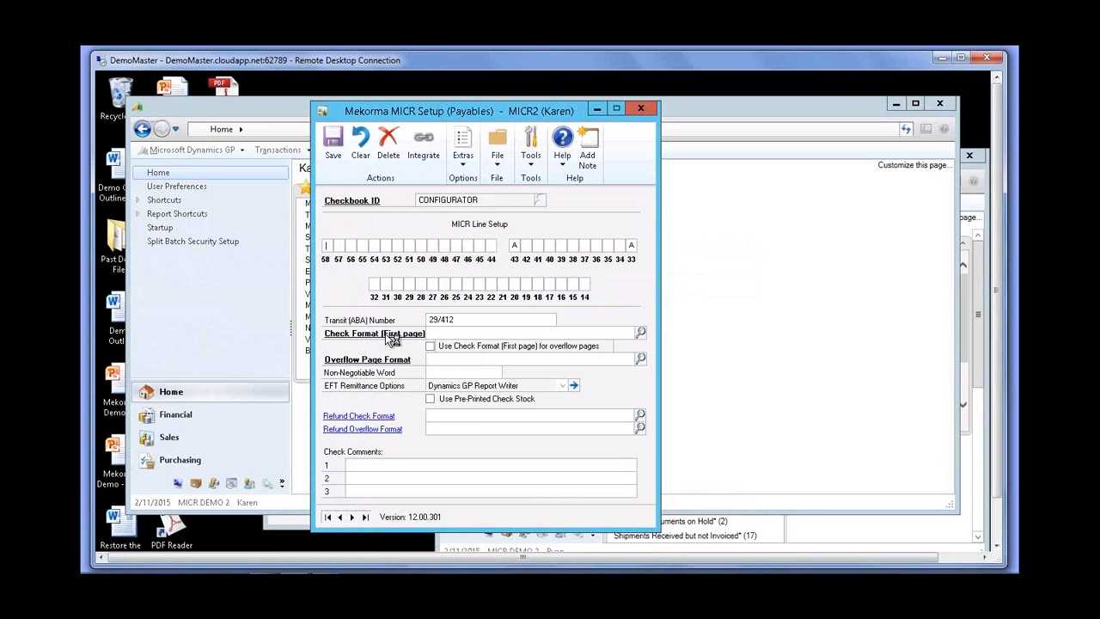
pyautogui.click(391, 337)
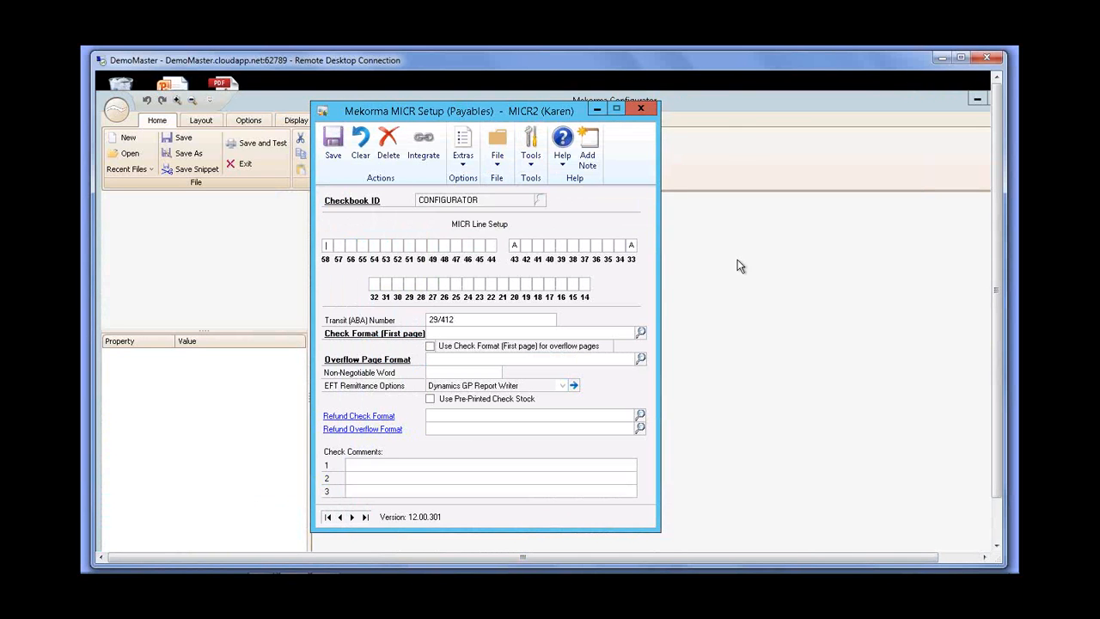
pyautogui.click(741, 266)
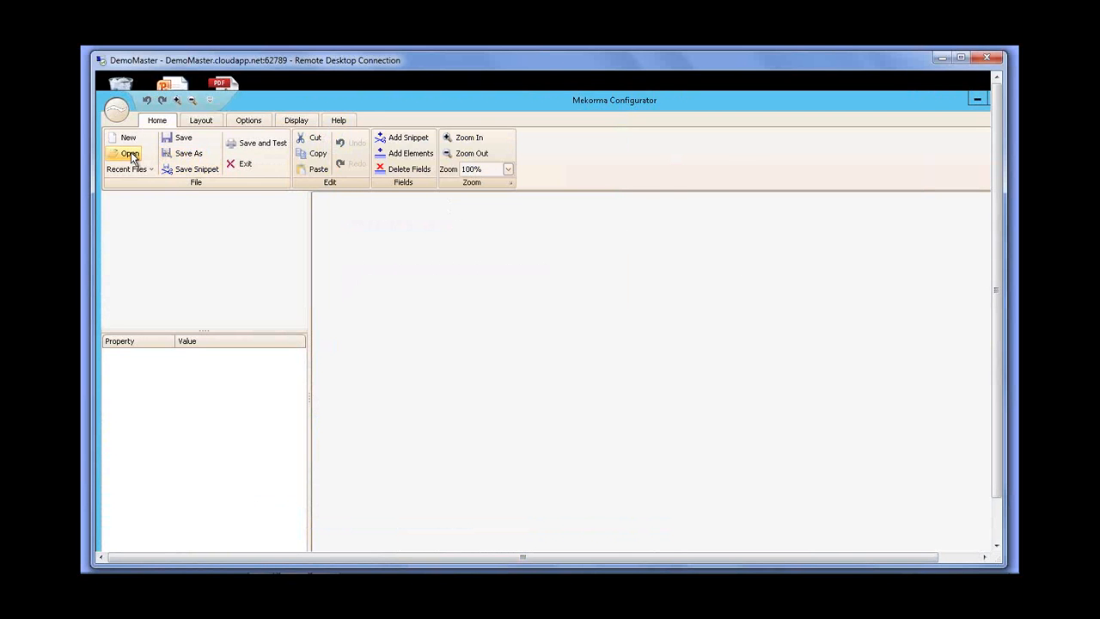
# Open the check format AP Check_top_2 GP AP Stubs.stbx from the StubLib folder.
pyautogui.click(130, 153)
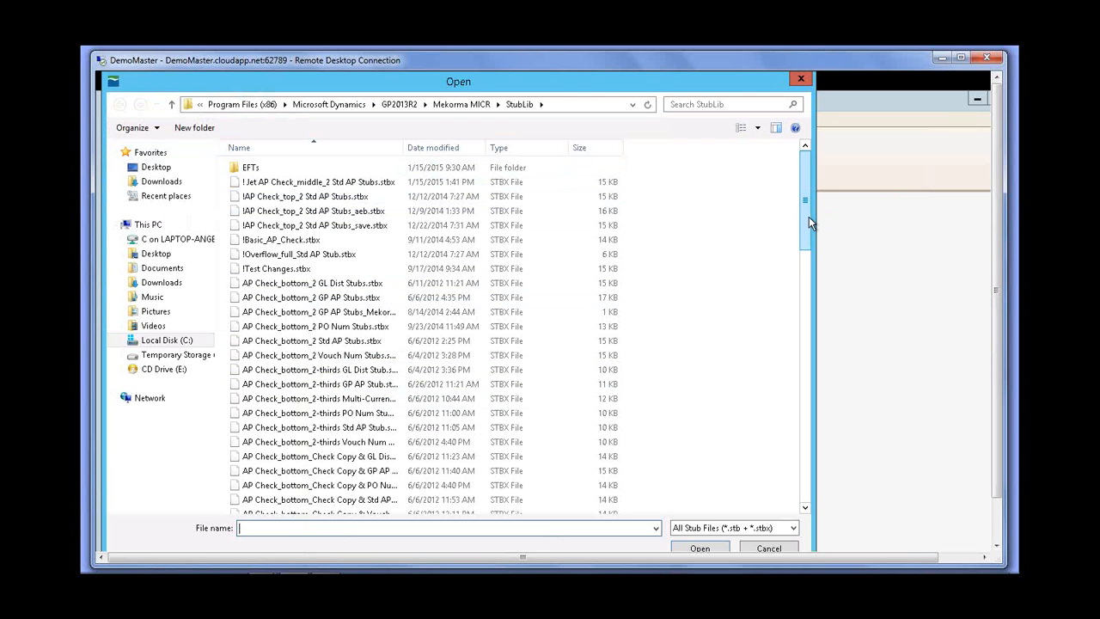
pyautogui.moveTo(810, 220); pyautogui.dragTo(842, 342)
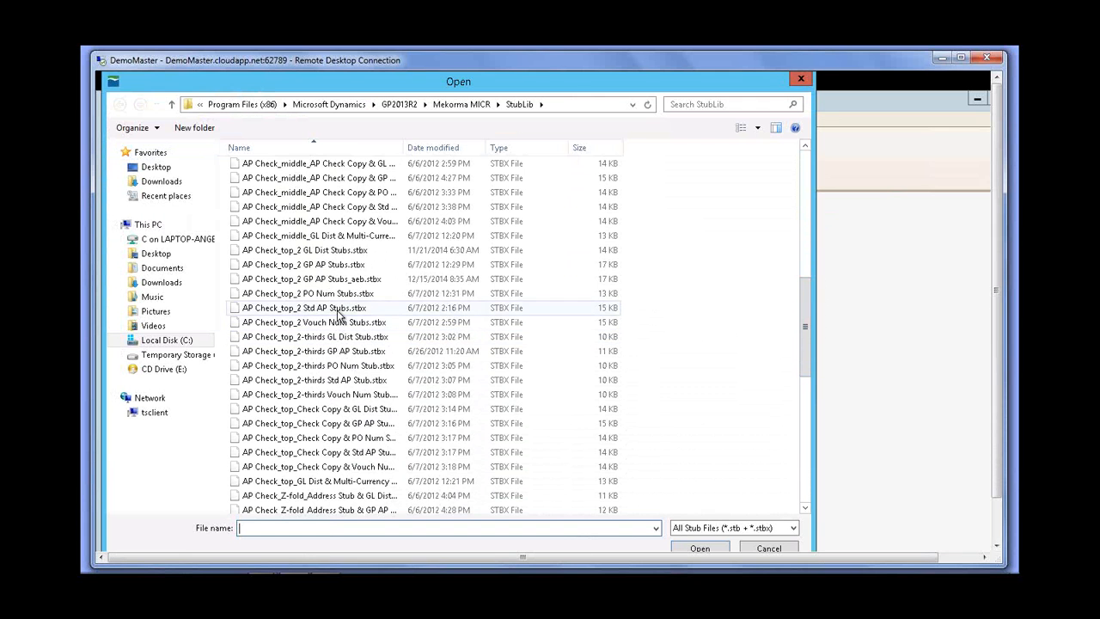
pyautogui.click(333, 267)
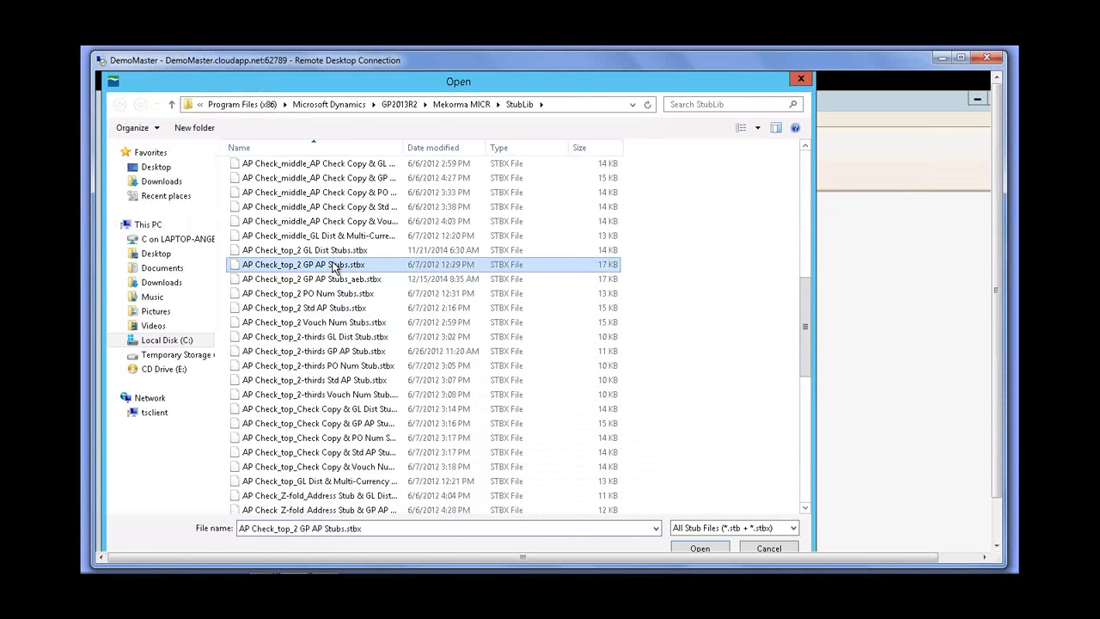
pyautogui.click(700, 549)
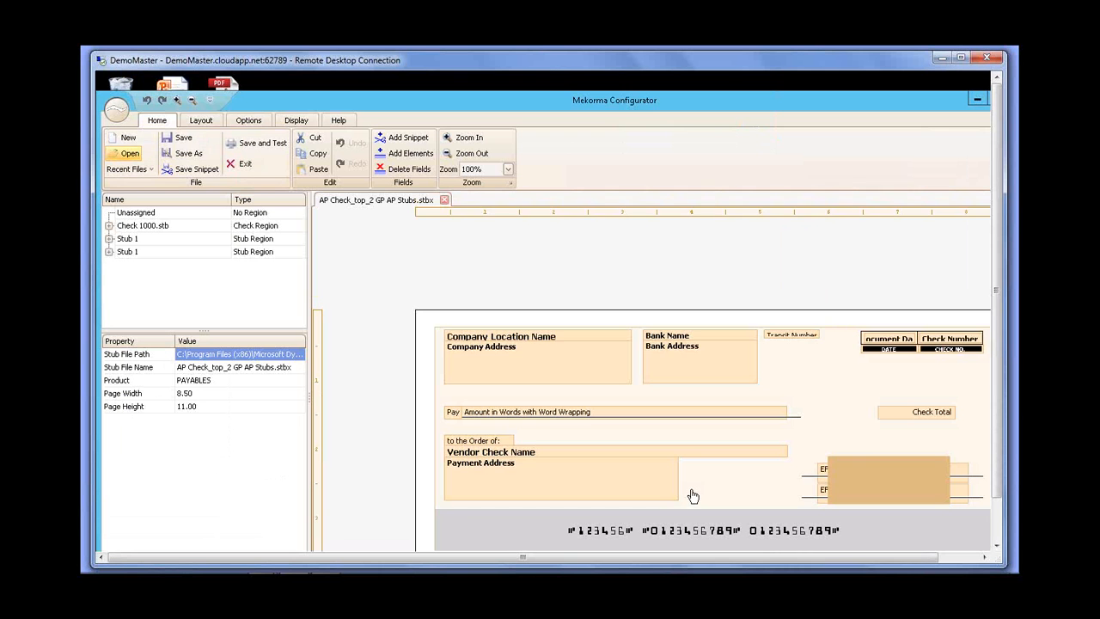
# Delete the Company Location Name field from the check region and move the Company Address field slightly down to Top 0.56.
pyautogui.moveTo(997, 266); pyautogui.dragTo(1020, 303)
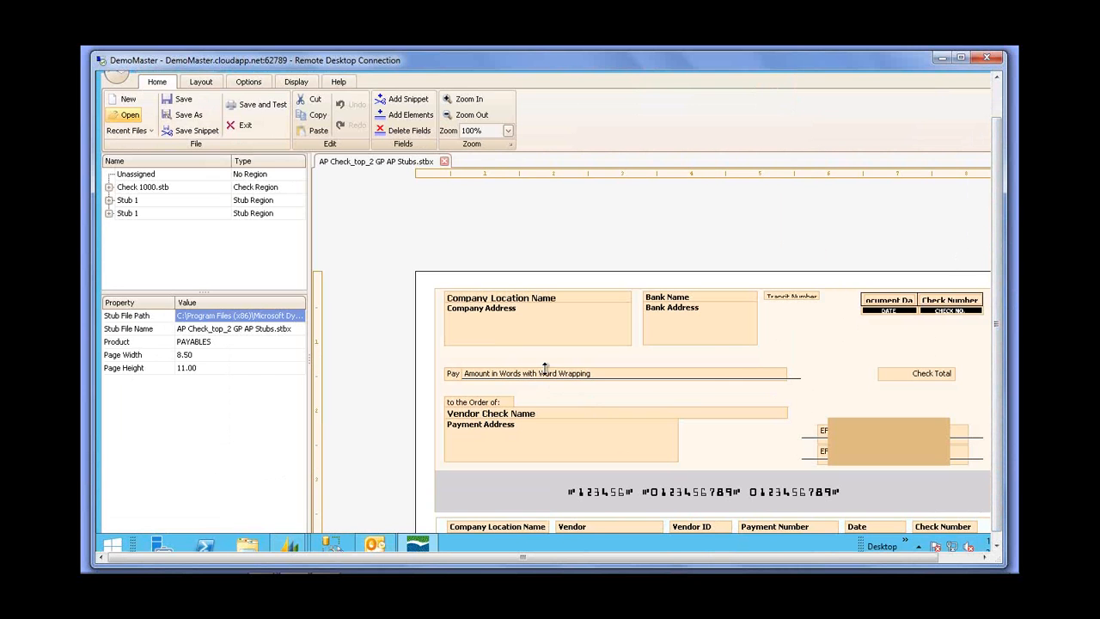
pyautogui.click(543, 303)
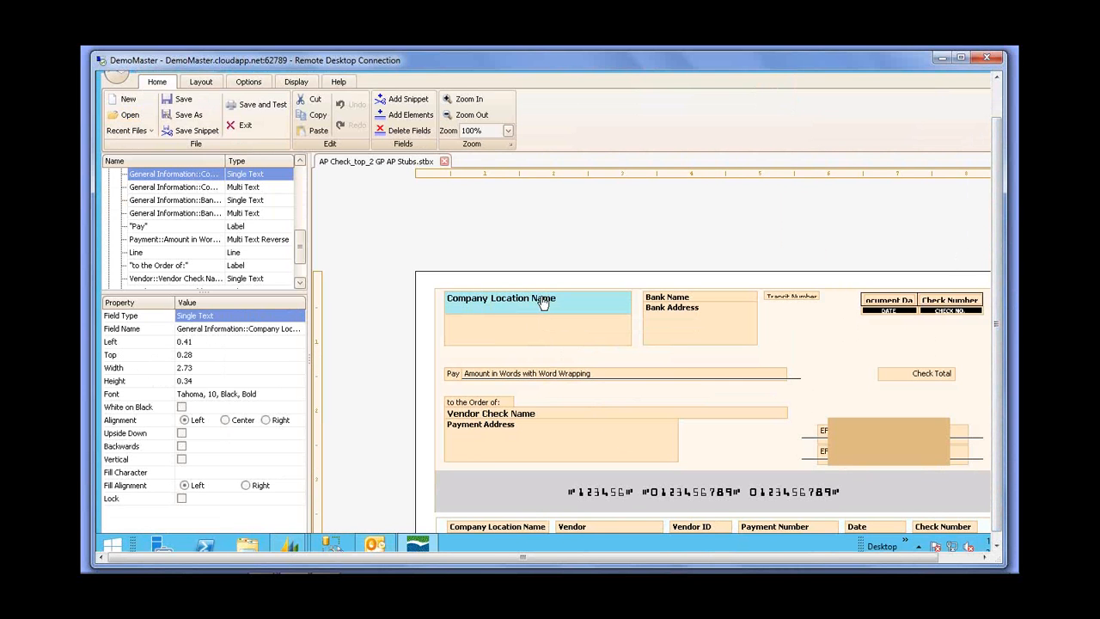
pyautogui.press('Delete')
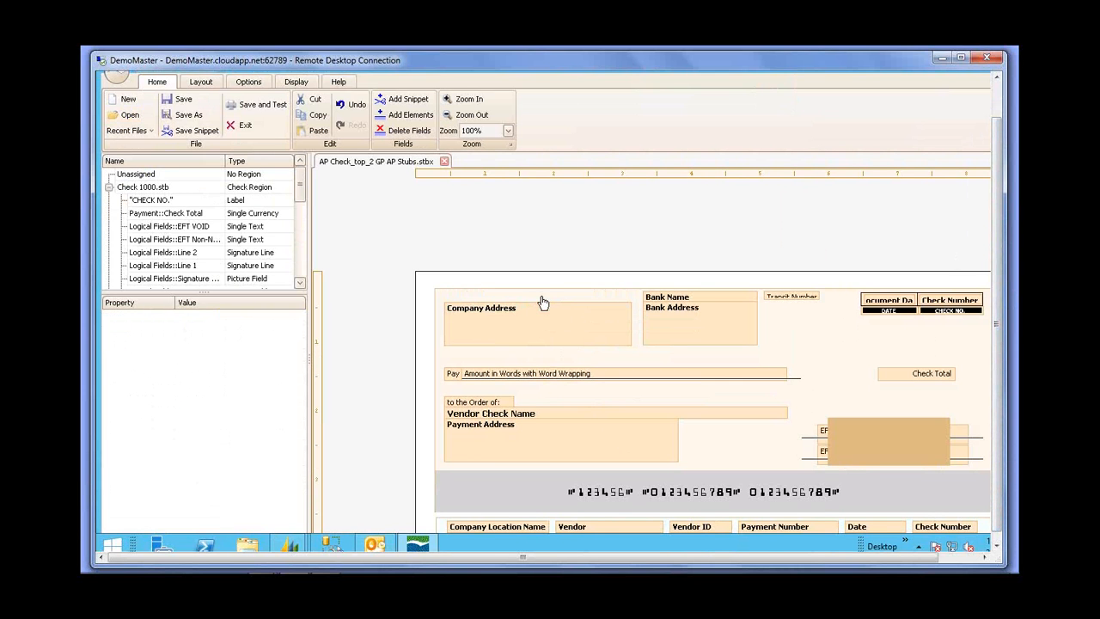
pyautogui.moveTo(517, 327); pyautogui.dragTo(515, 334)
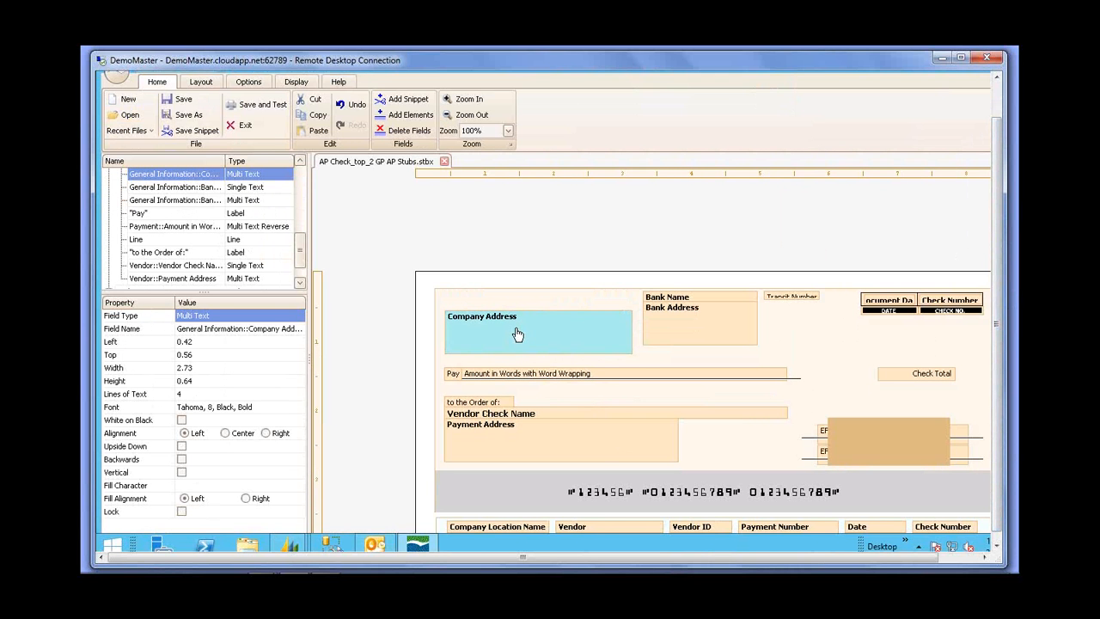
# Add the logo picture Mek_Full_Logo-b_w.jpg and fit it above the Company Address at about 2.25 wide by 0.37 high.
pyautogui.click(408, 118)
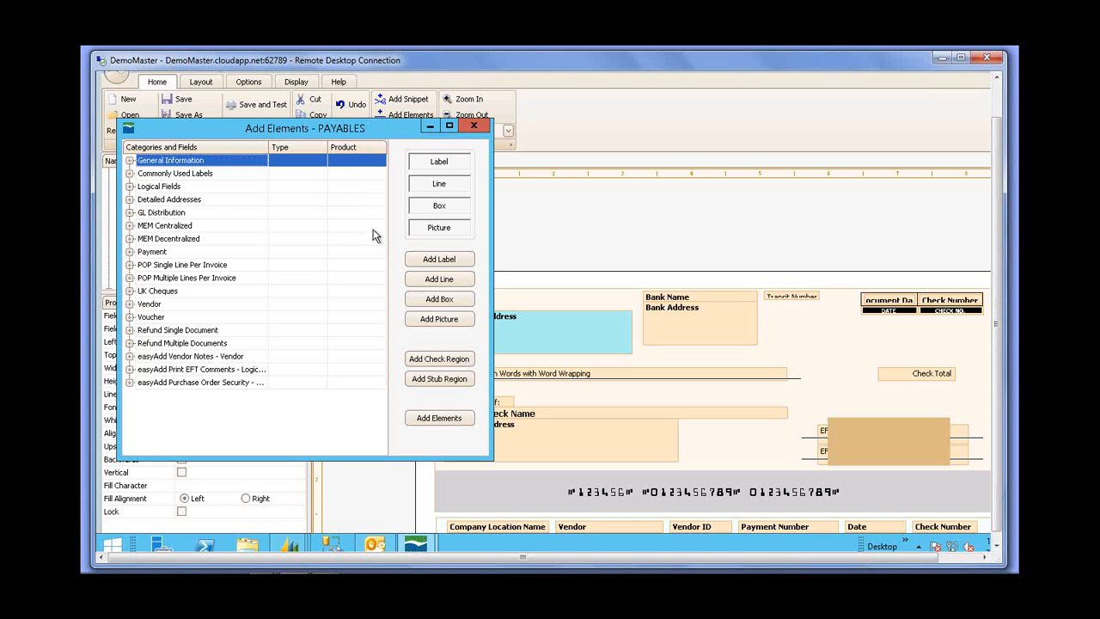
pyautogui.click(444, 319)
pyautogui.doubleClick(307, 289)
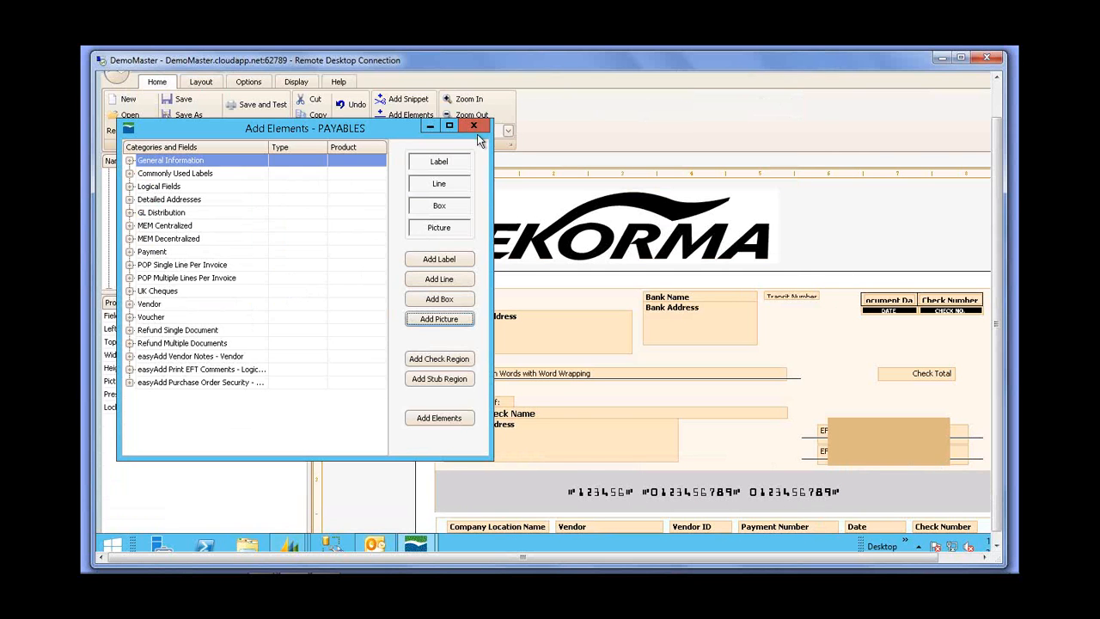
pyautogui.click(473, 126)
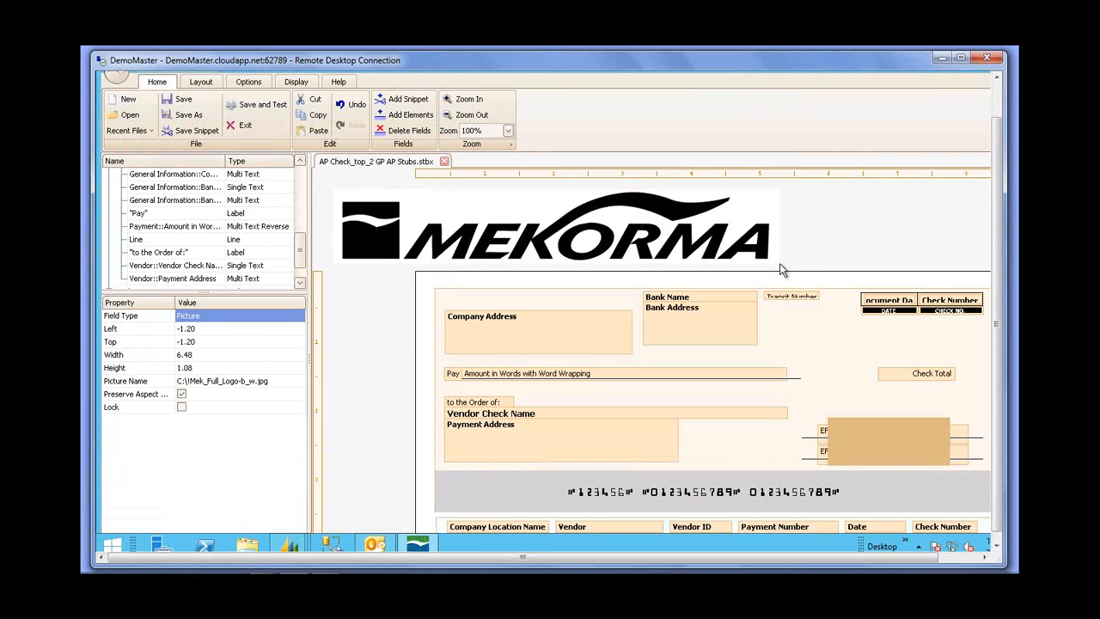
pyautogui.moveTo(777, 260); pyautogui.dragTo(515, 310)
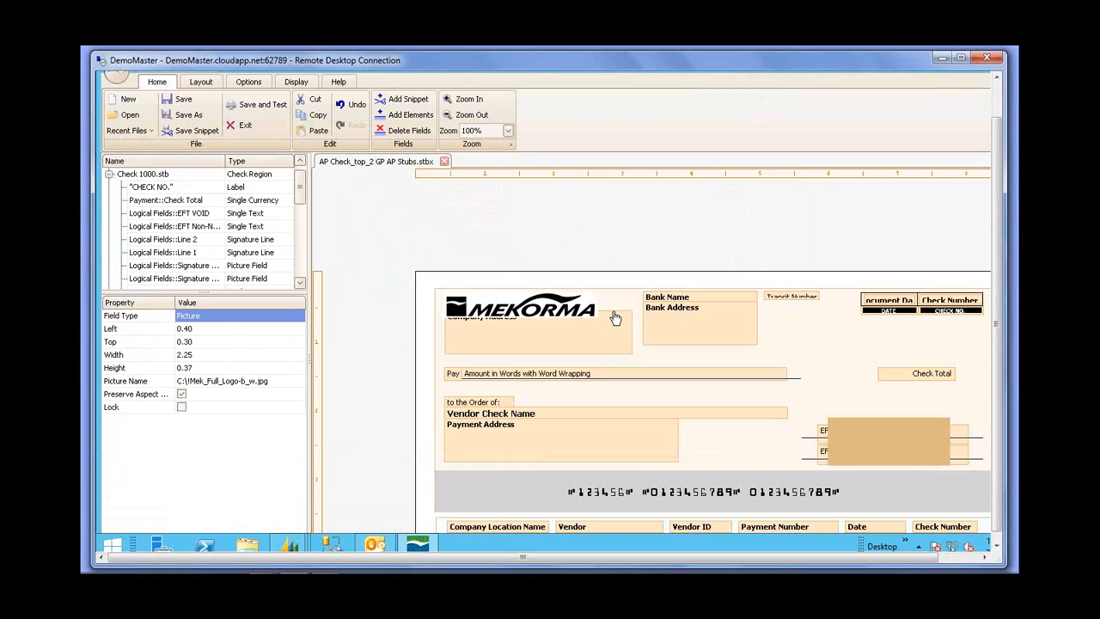
# Shorten the Company Address field to a height of about 0.51 below the logo and bottom-align the Bank Address field with it.
pyautogui.click(615, 319)
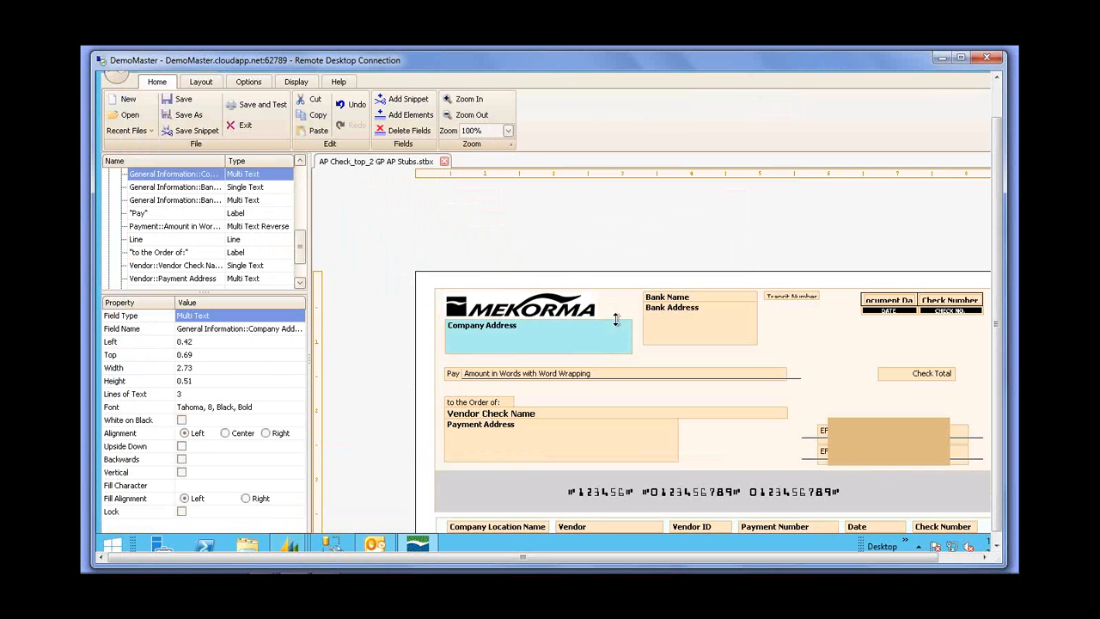
pyautogui.keyDown('ctrl'); pyautogui.click(675, 341); pyautogui.keyUp('ctrl')
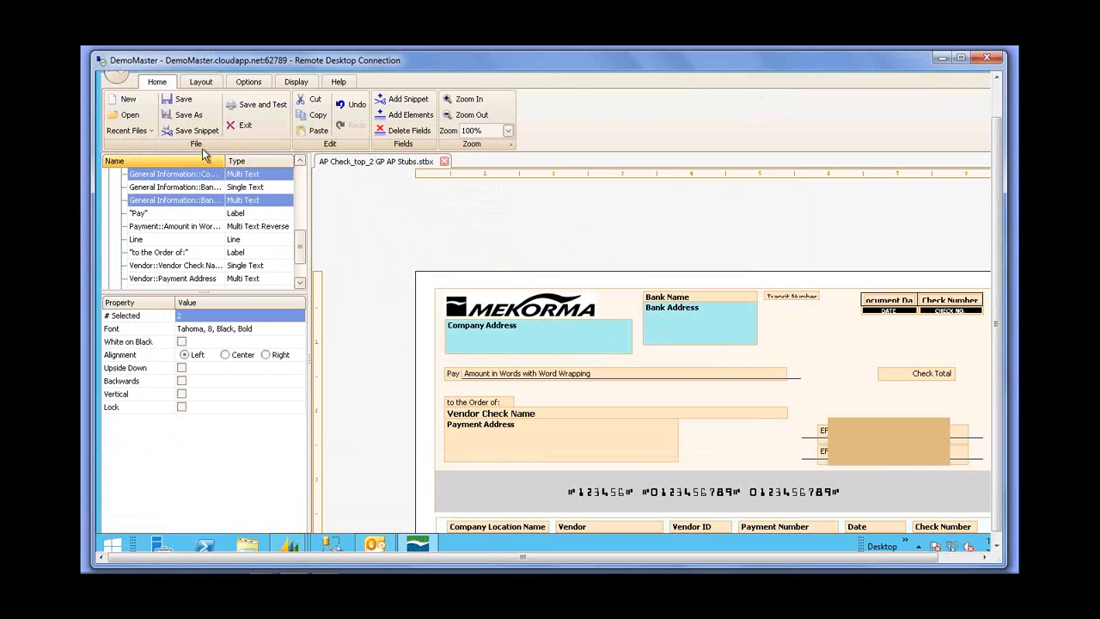
pyautogui.click(199, 83)
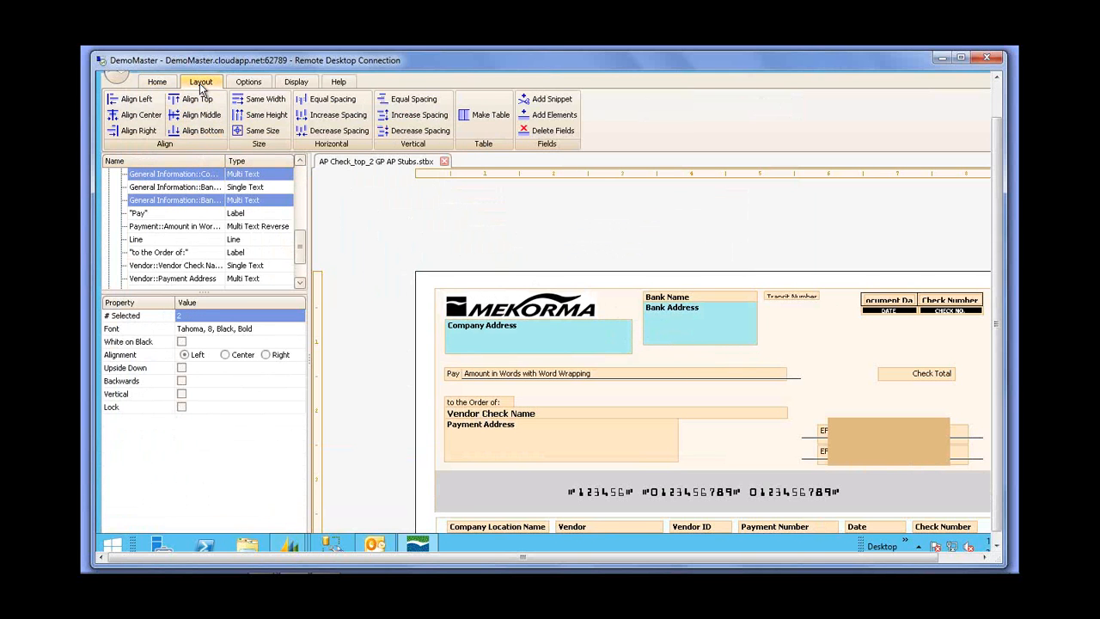
pyautogui.click(203, 130)
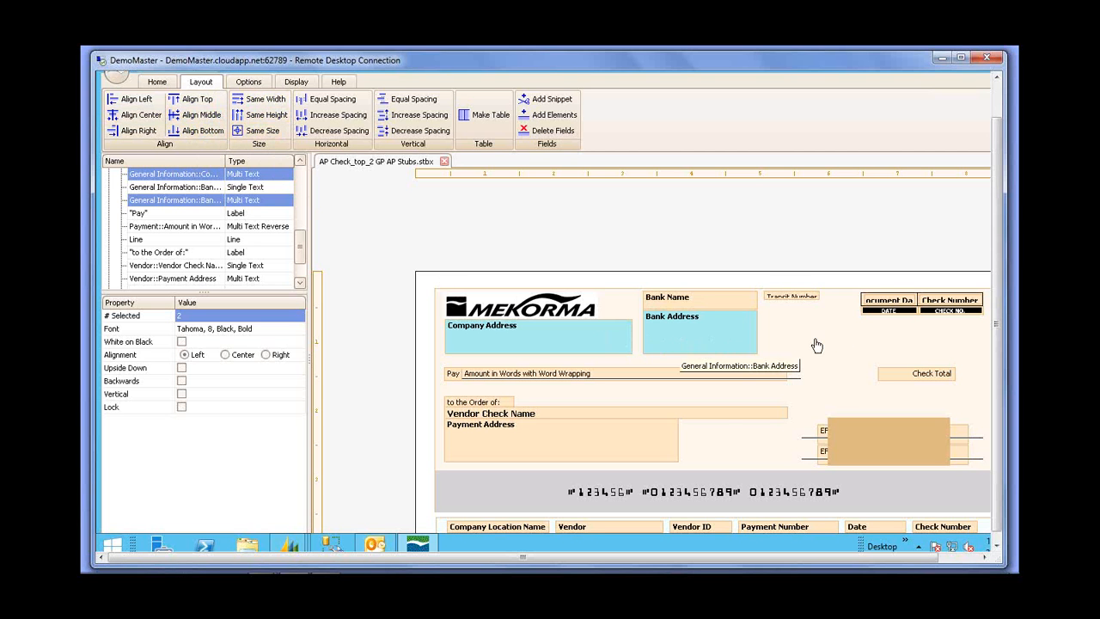
# Examine the font and date format options of the Document Date field on the check.
pyautogui.click(882, 305)
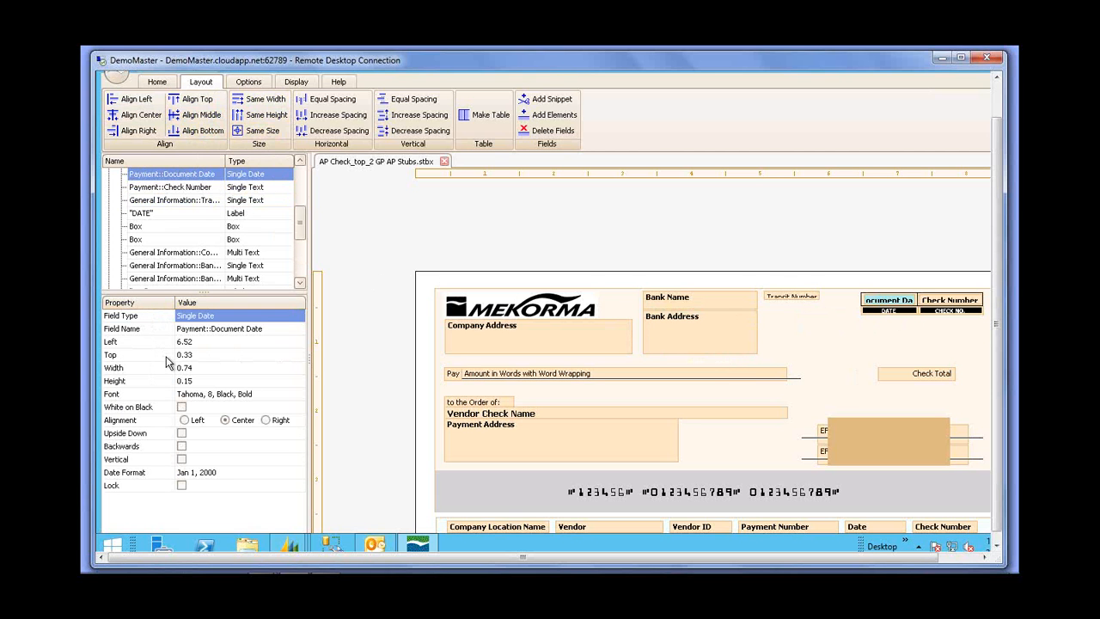
pyautogui.click(223, 394)
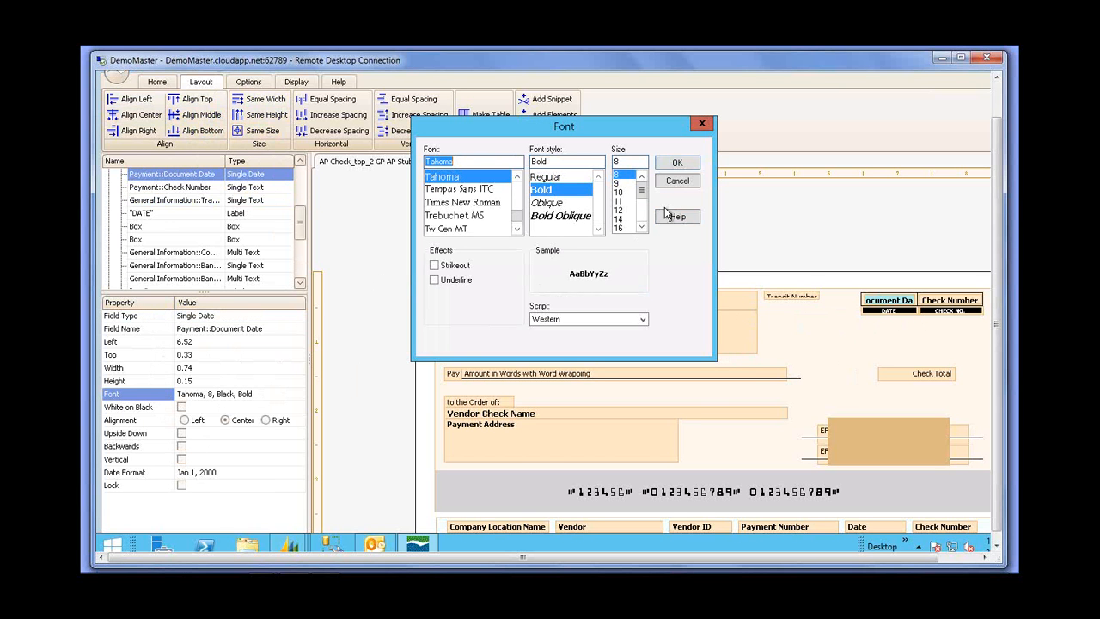
pyautogui.click(703, 126)
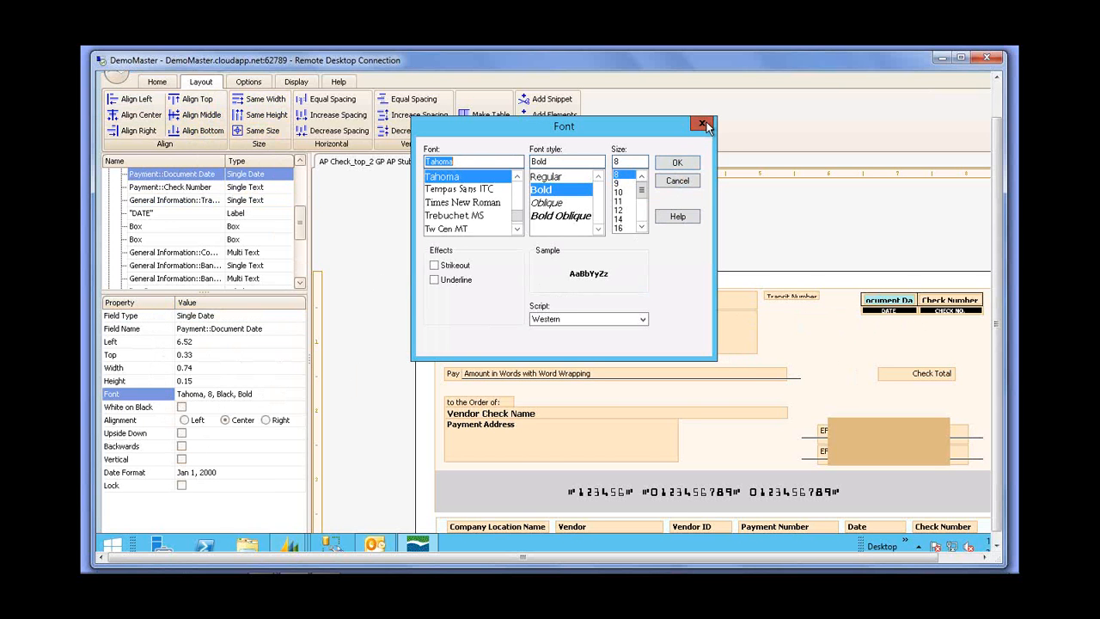
pyautogui.click(235, 472)
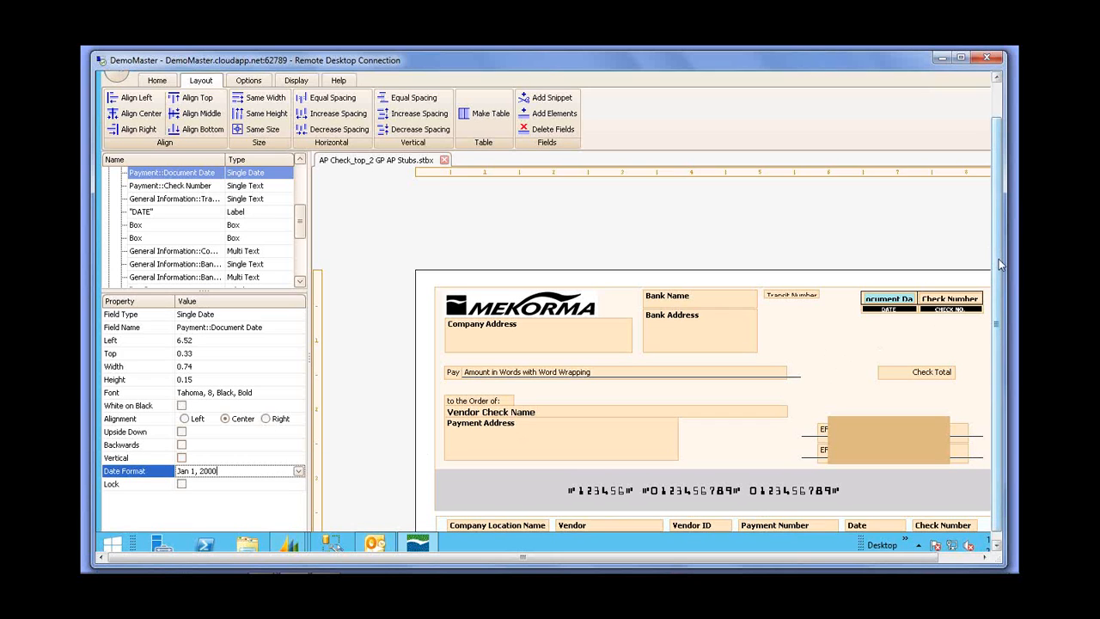
pyautogui.scroll(-1, 998, 258)
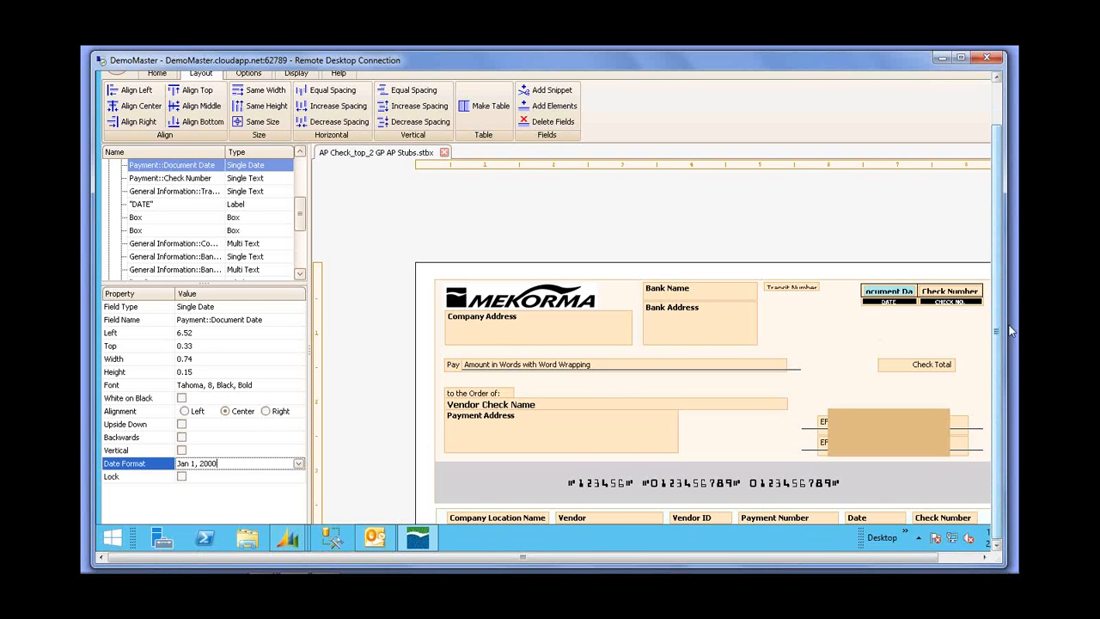
pyautogui.click(393, 409)
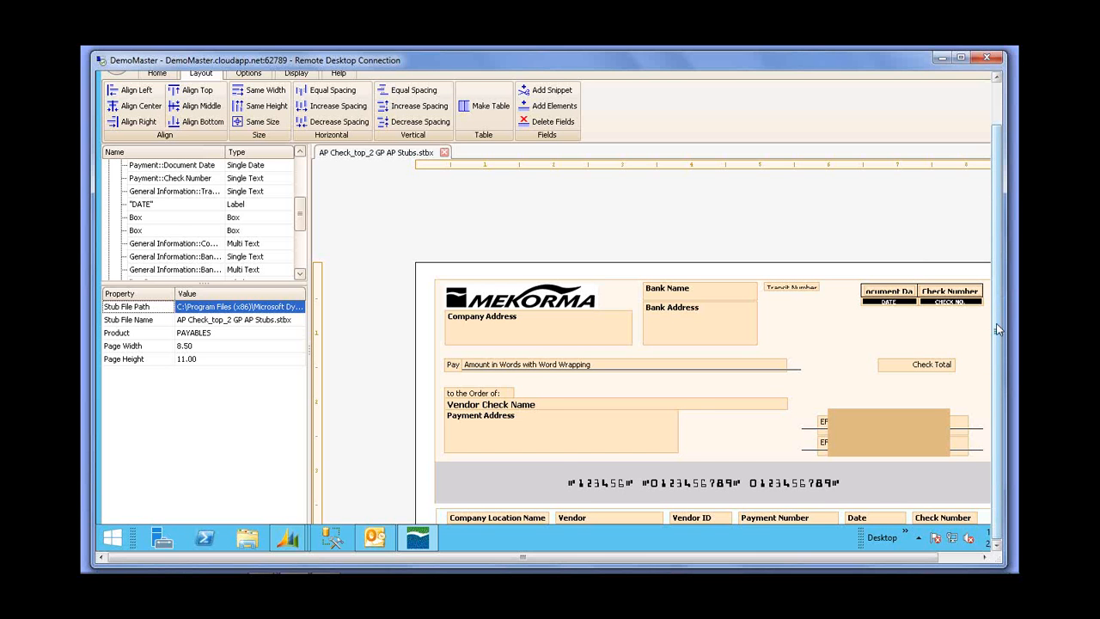
# Move the entire check region with all its fields to about Left 0.31, Top 0.24.
pyautogui.moveTo(994, 322); pyautogui.dragTo(341, 252)
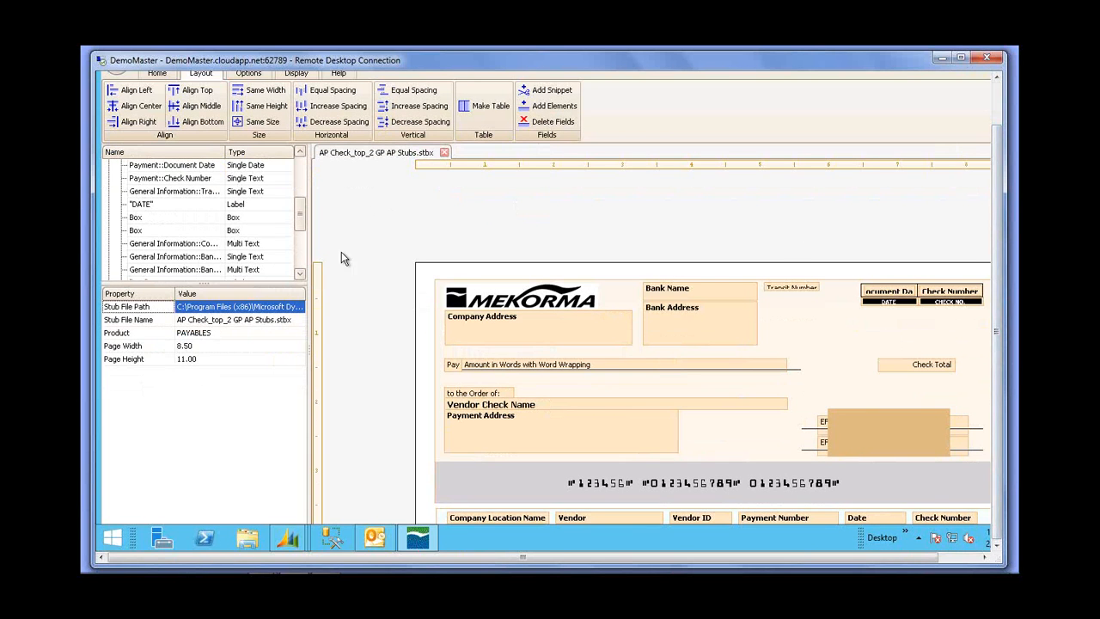
pyautogui.click(762, 455)
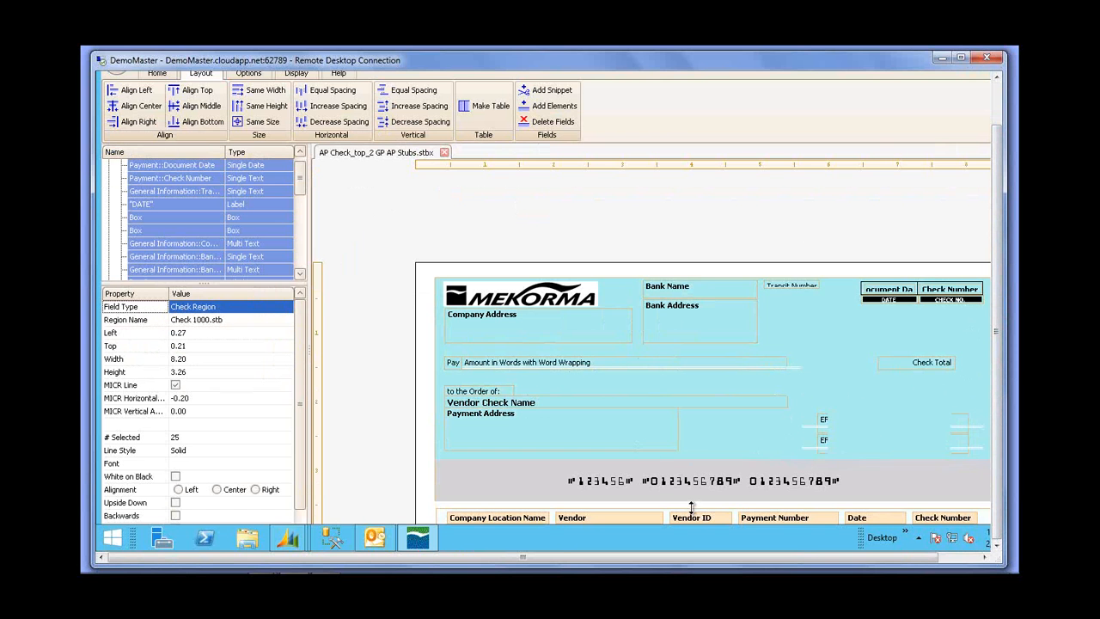
pyautogui.moveTo(837, 324)
pyautogui.mouseDown()
pyautogui.moveTo(760, 331)
pyautogui.moveTo(688, 275)
pyautogui.moveTo(774, 258)
pyautogui.moveTo(847, 331)
pyautogui.moveTo(844, 320)
pyautogui.moveTo(841, 330)
pyautogui.mouseUp()
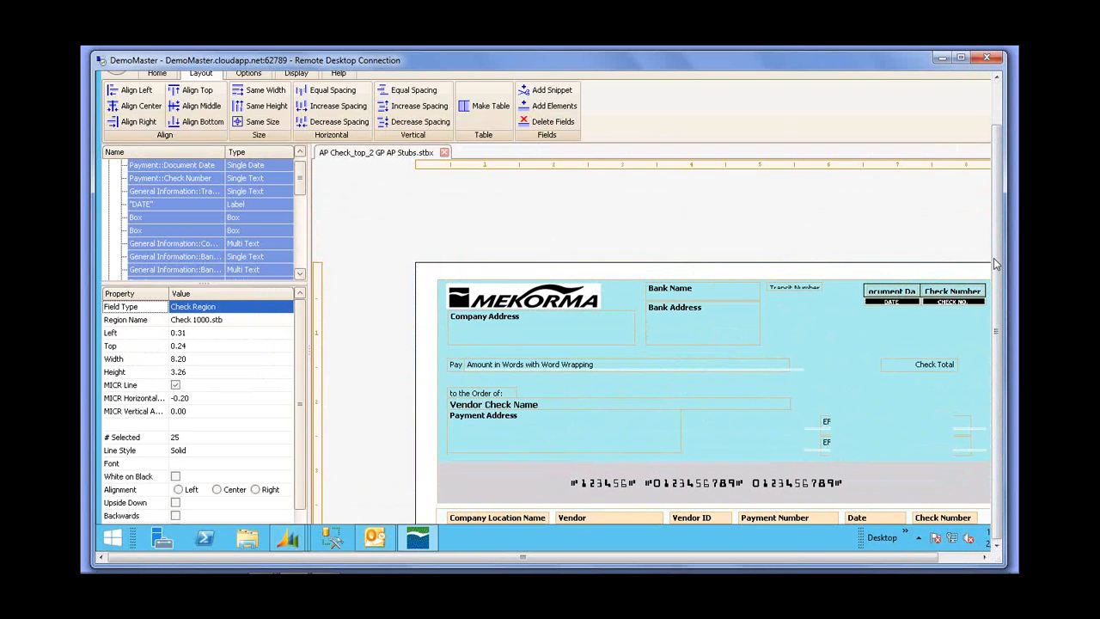
# Zoom the layout to 50% and inspect the properties of both stub regions and the Signature File 1 field.
pyautogui.moveTo(996, 256); pyautogui.dragTo(997, 230)
pyautogui.click(162, 101)
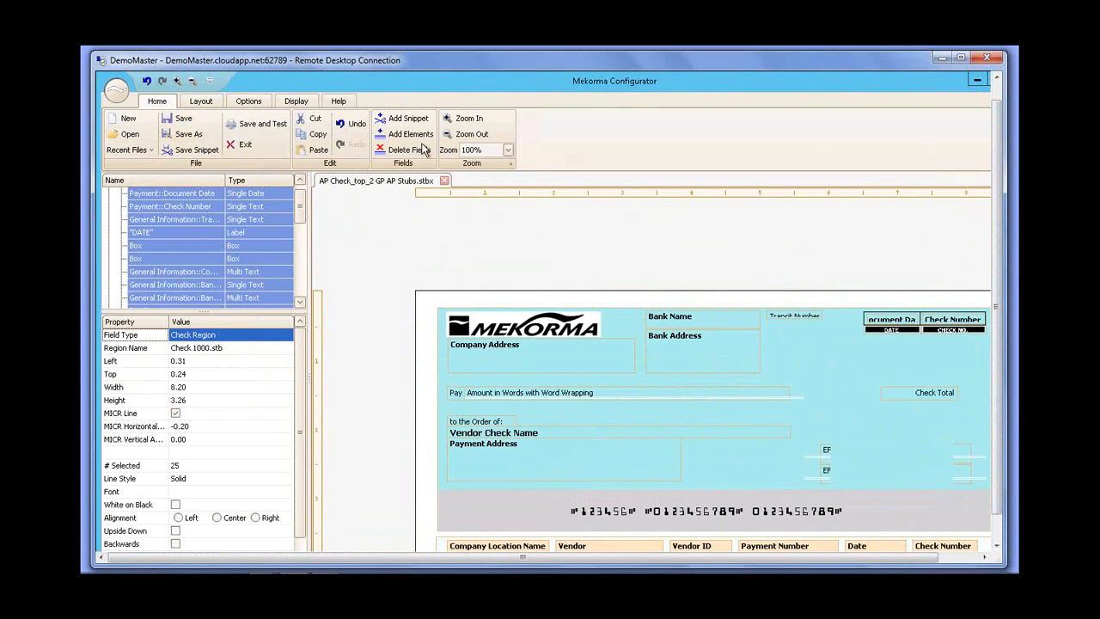
pyautogui.click(509, 153)
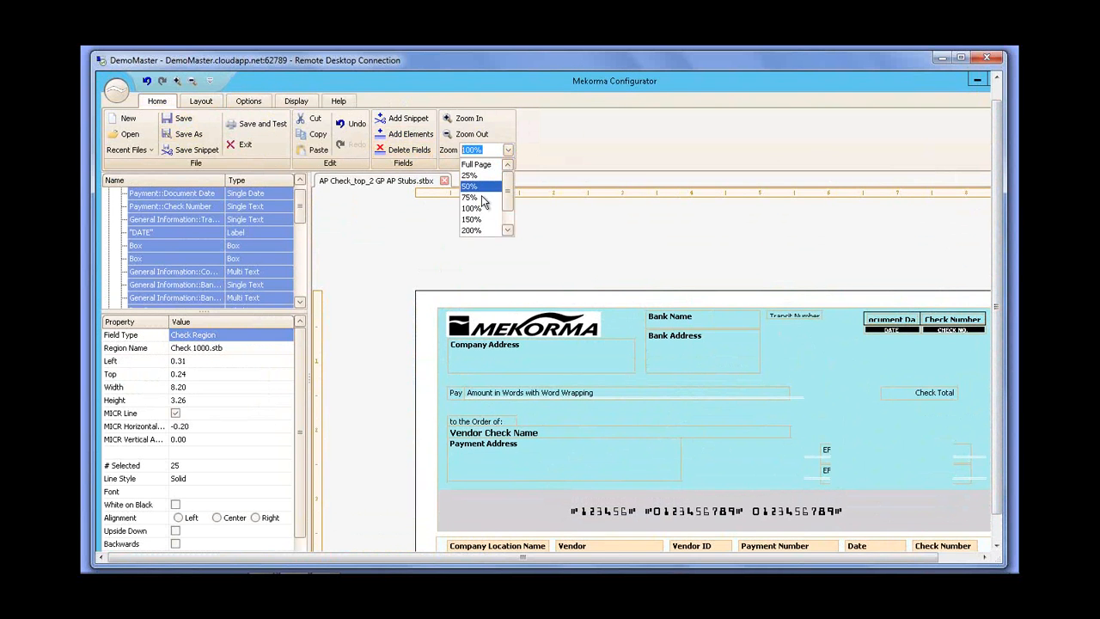
pyautogui.click(479, 187)
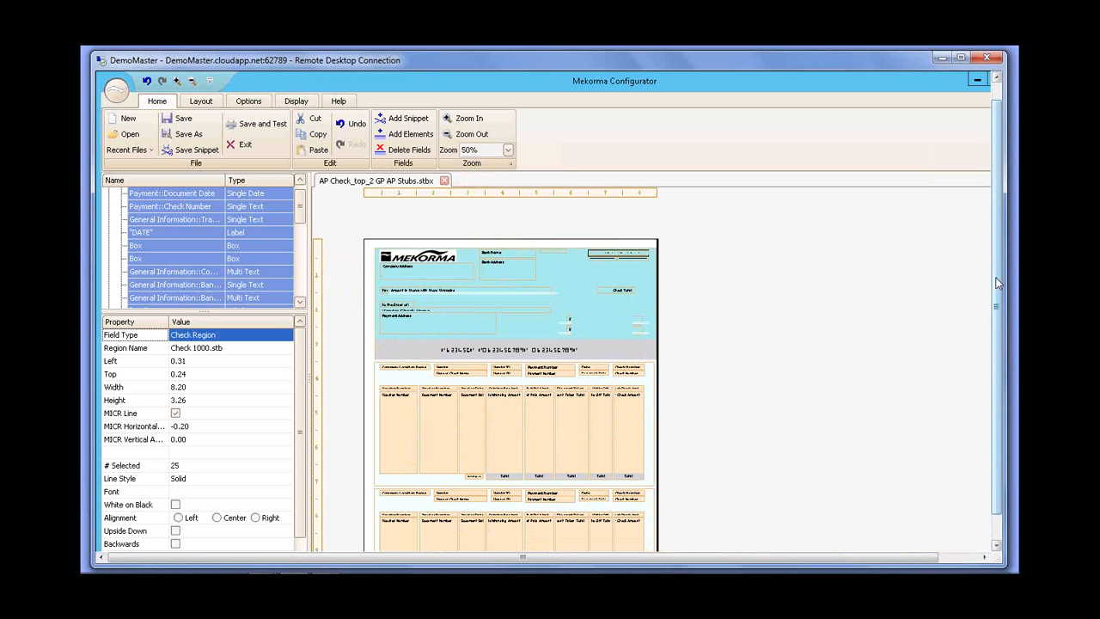
pyautogui.moveTo(996, 277); pyautogui.dragTo(995, 309)
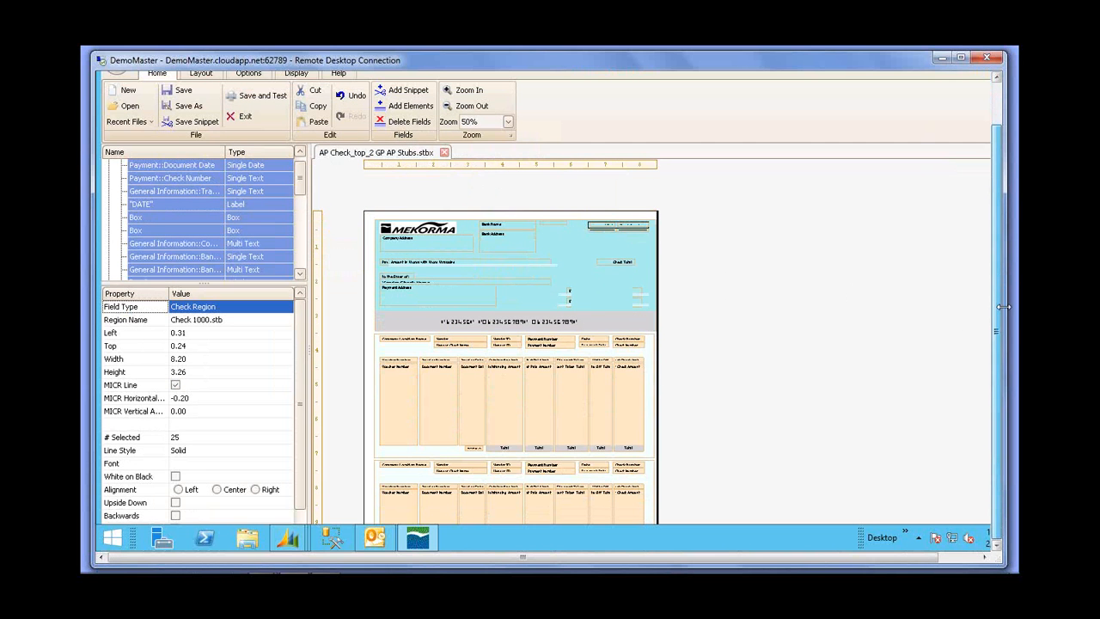
pyautogui.click(652, 393)
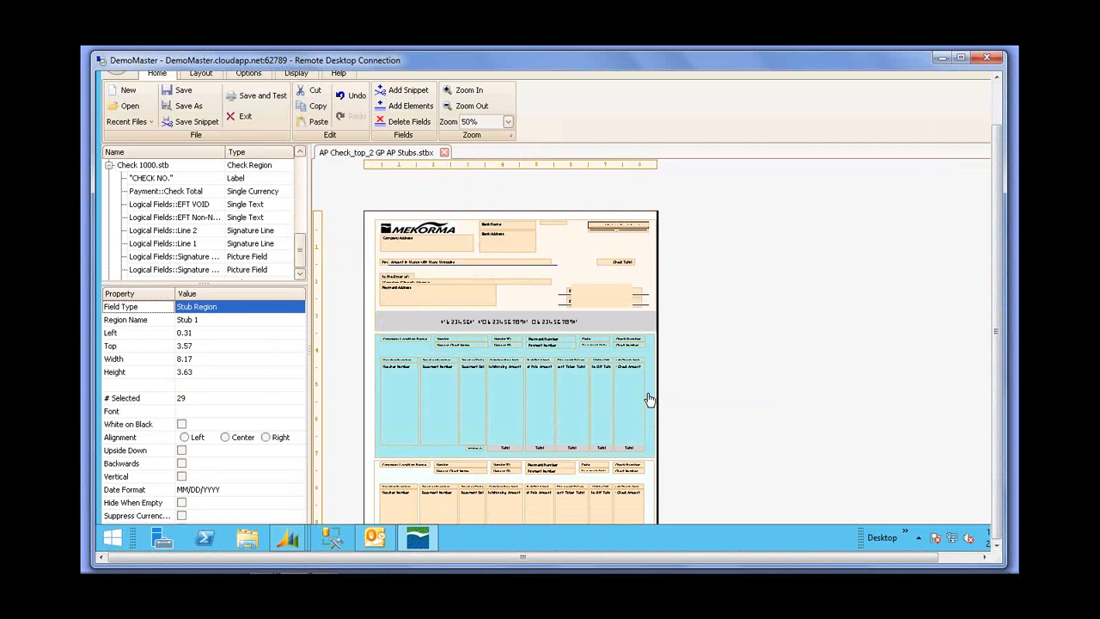
pyautogui.click(649, 488)
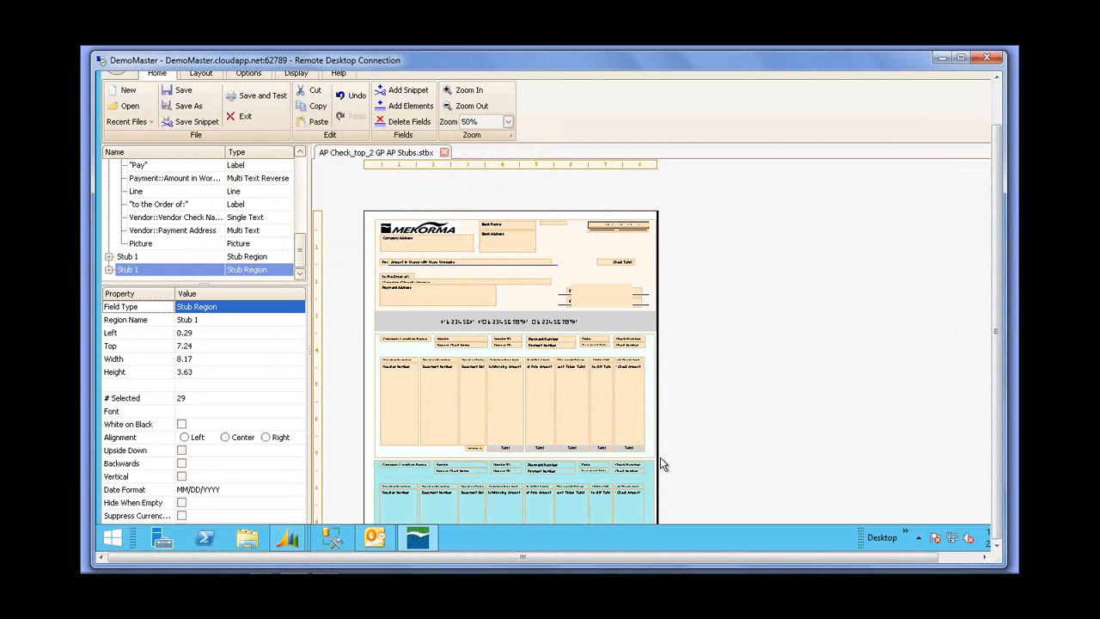
pyautogui.click(597, 298)
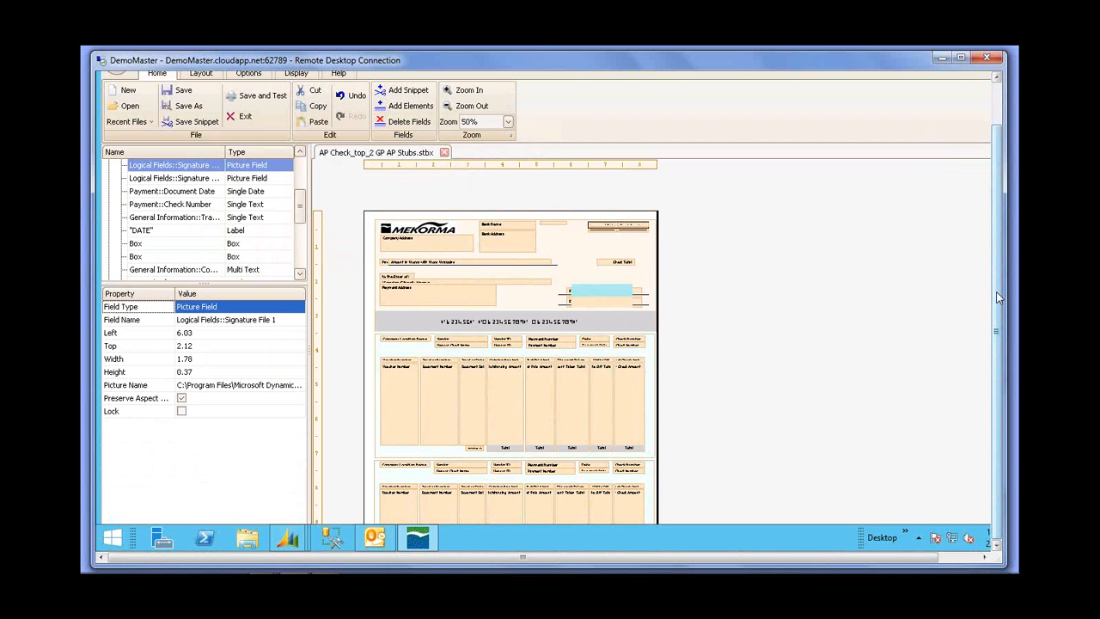
# Close Mekorma Configurator and clear the CONFIGURATOR checkbook from the Mekorma MICR Setup form.
pyautogui.moveTo(996, 283); pyautogui.dragTo(999, 248)
pyautogui.moveTo(864, 108); pyautogui.dragTo(851, 125)
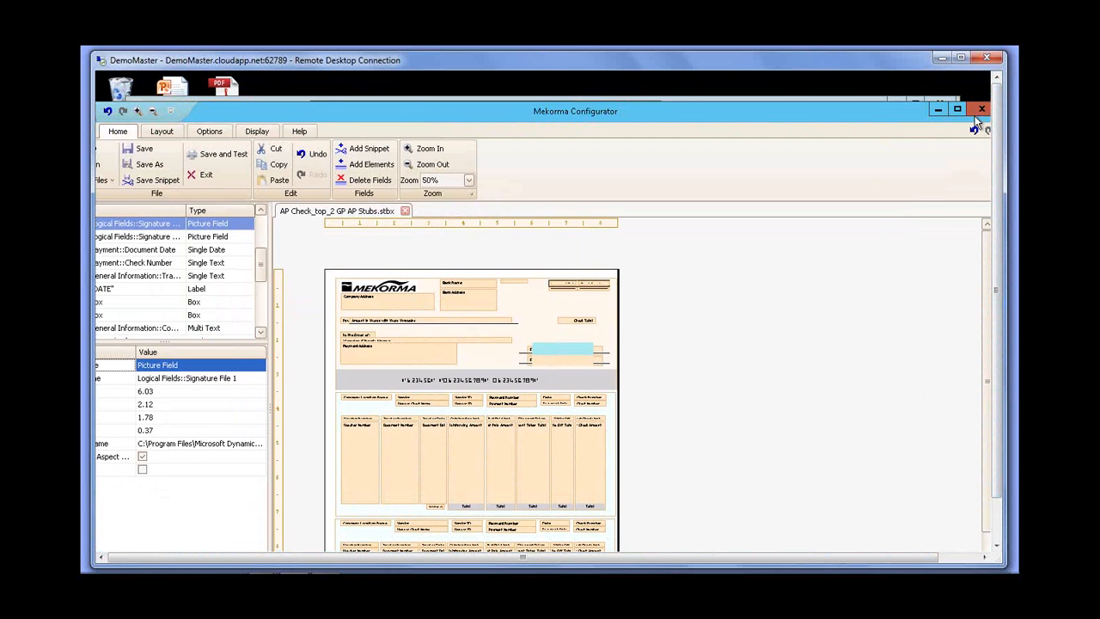
pyautogui.click(980, 109)
pyautogui.click(528, 429)
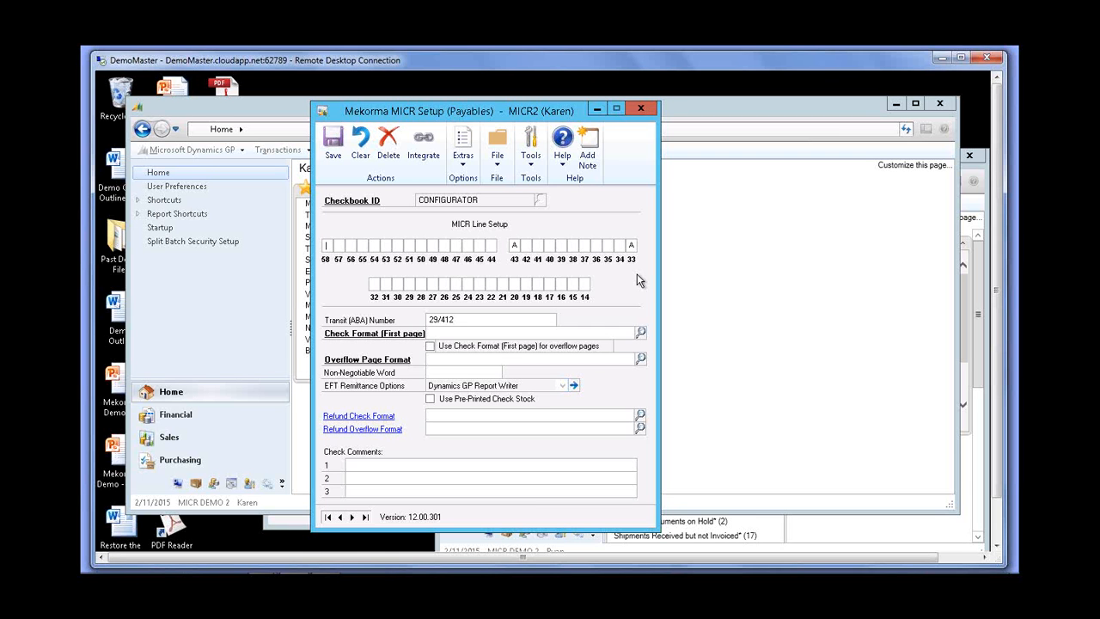
pyautogui.click(362, 142)
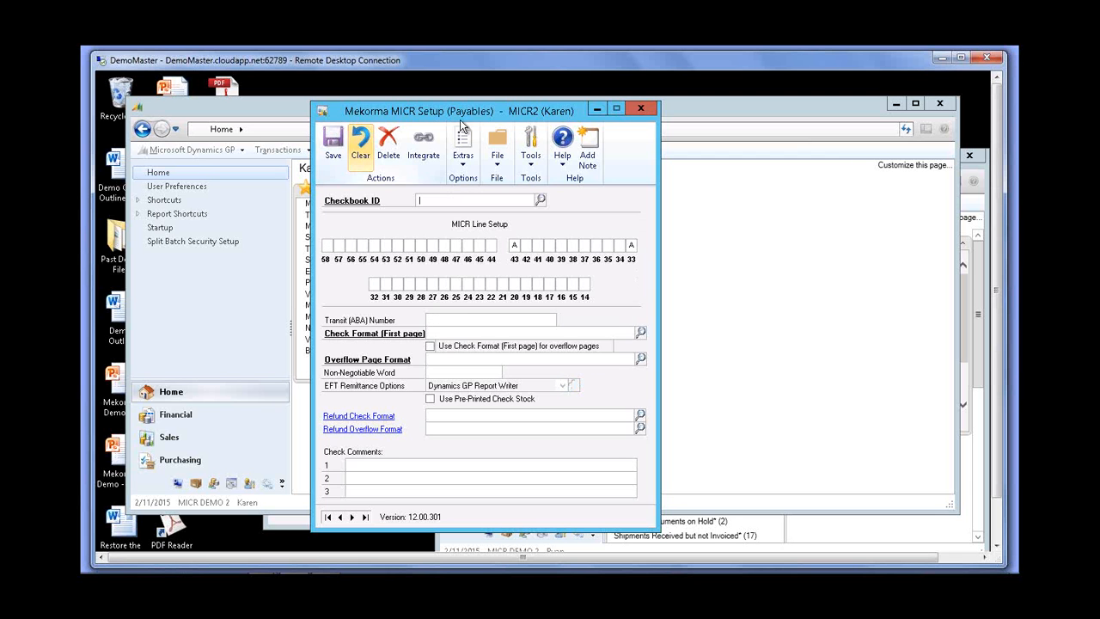
# Close the Mekorma MICR Setup form and switch to the PowerPoint slide show, advancing to the Select Vendors by Checkbook ID slide.
pyautogui.click(641, 109)
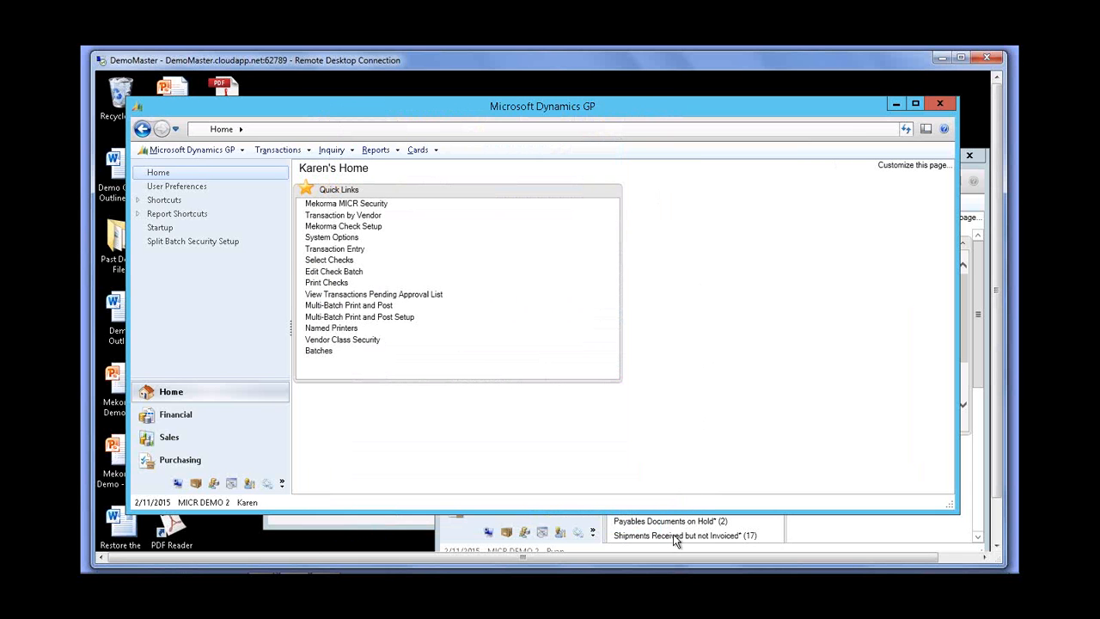
pyautogui.hotkey('alt', 'Tab')
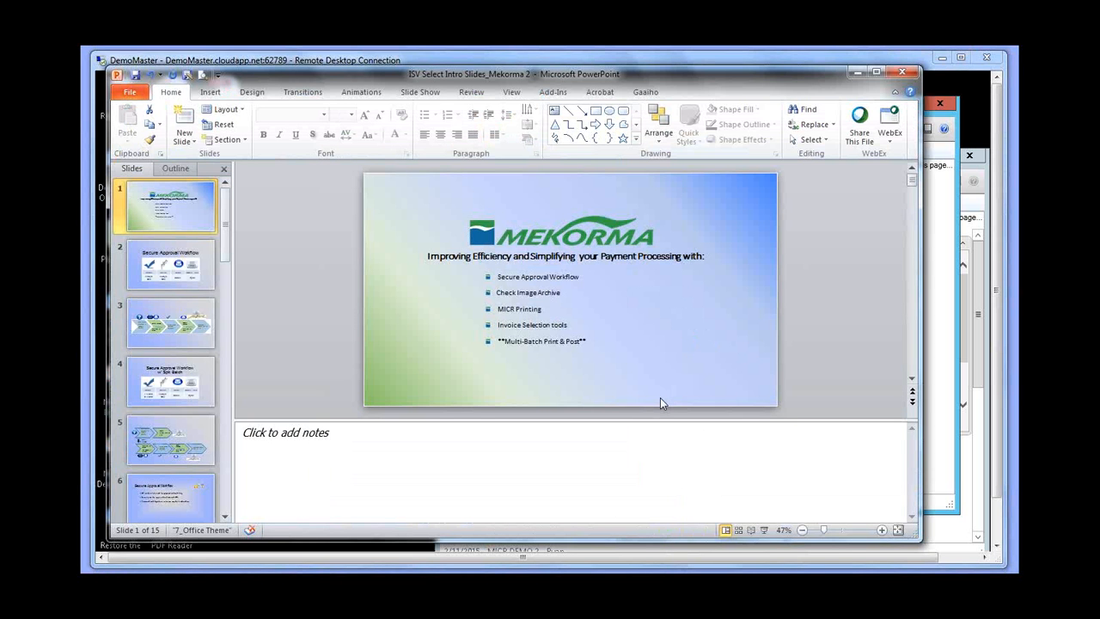
pyautogui.hotkey('alt', 'Tab')
pyautogui.hotkey('alt', 'Tab')
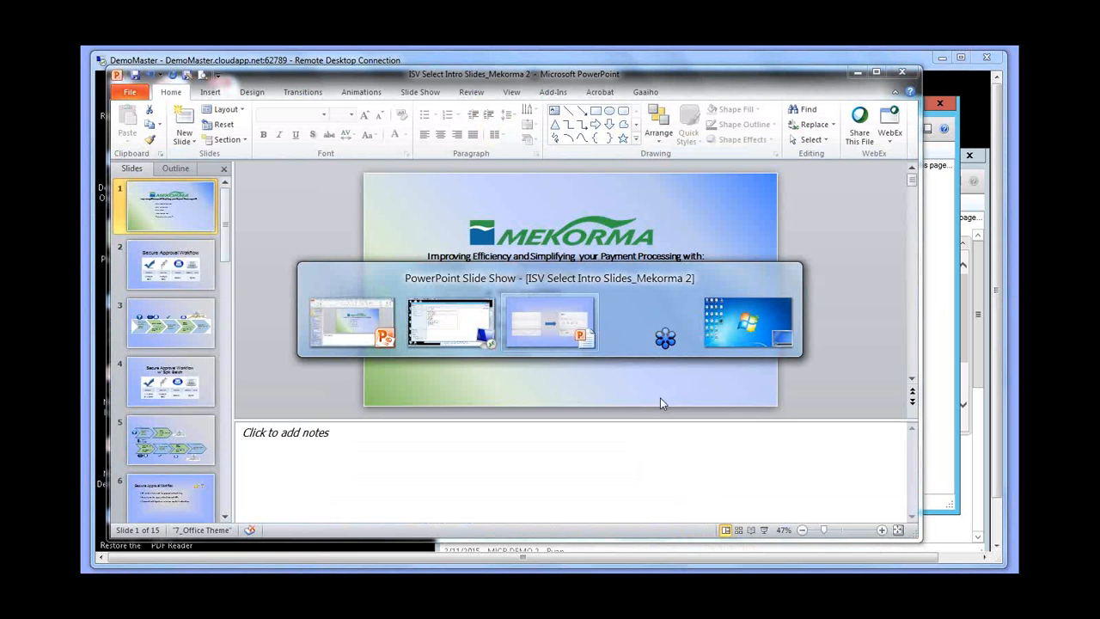
pyautogui.press('Right')
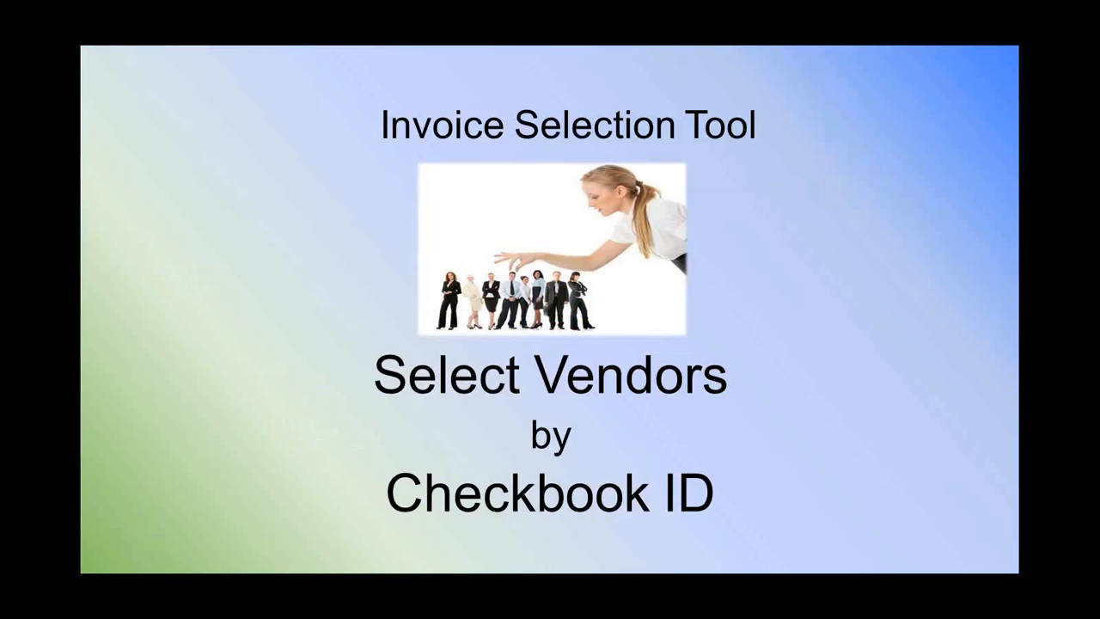
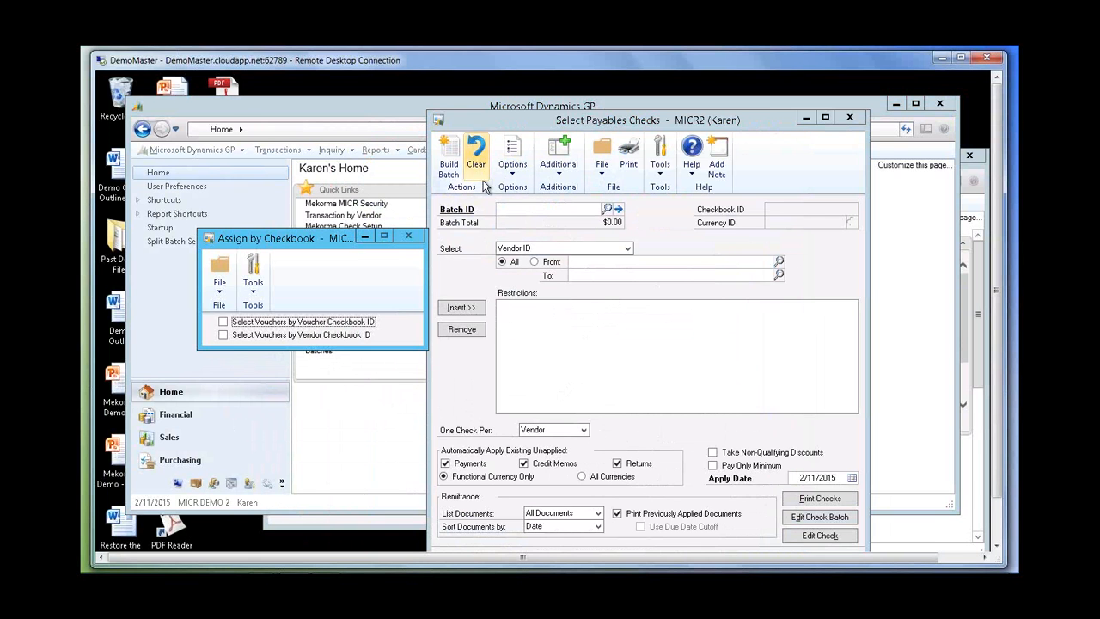
# Add a new check batch named DEMO in Select Payables Checks and look up the checkbooks available for it.
pyautogui.click(533, 208)
pyautogui.write('DEMO')
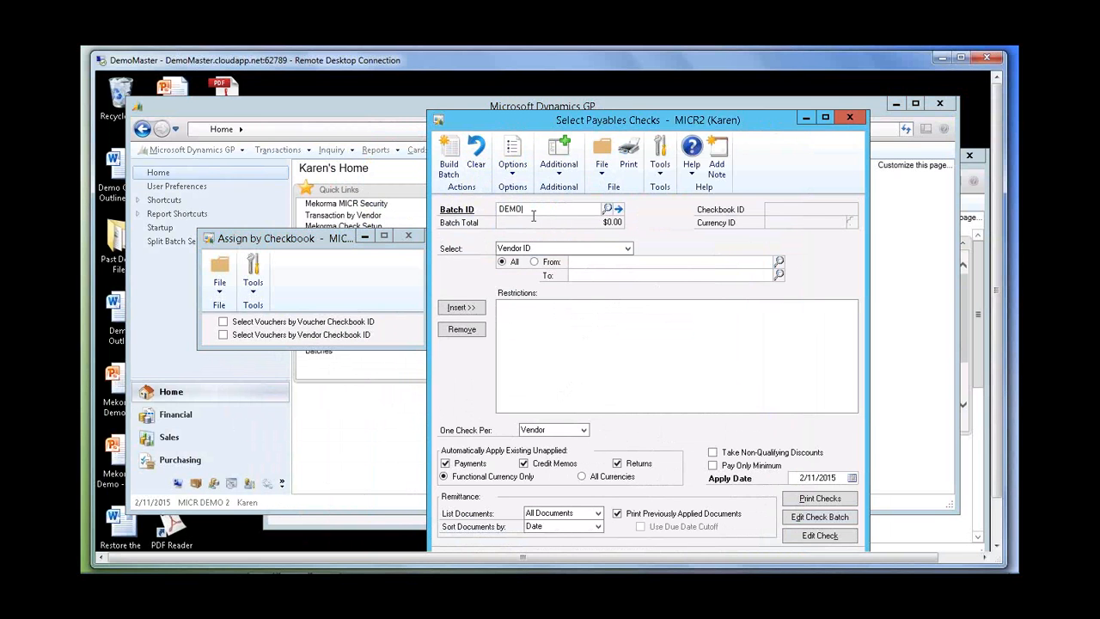
pyautogui.press('Tab')
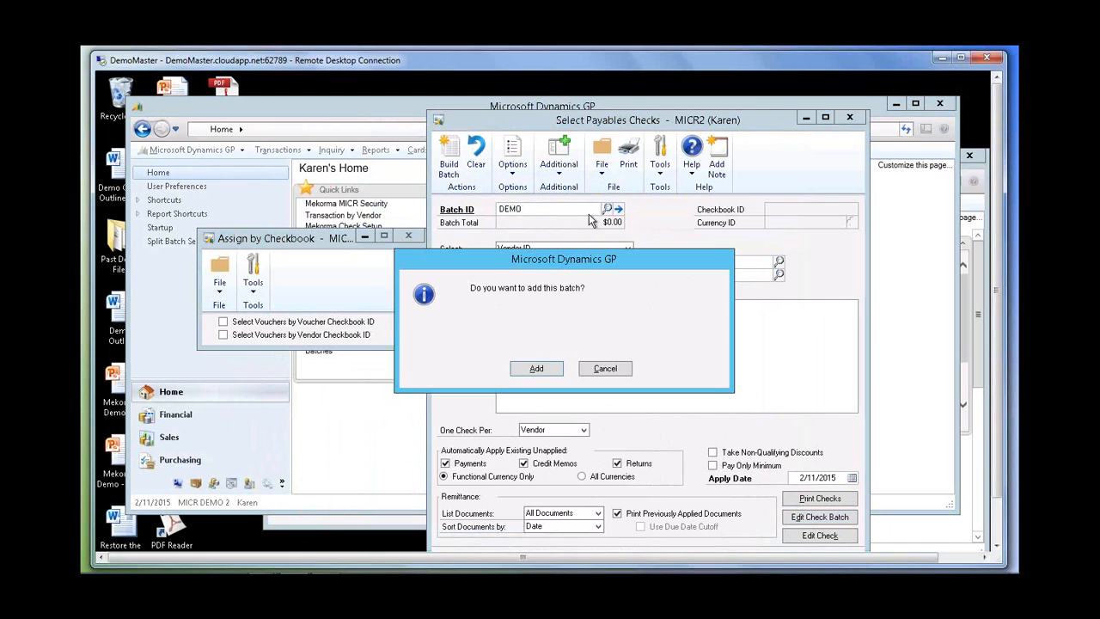
pyautogui.click(534, 371)
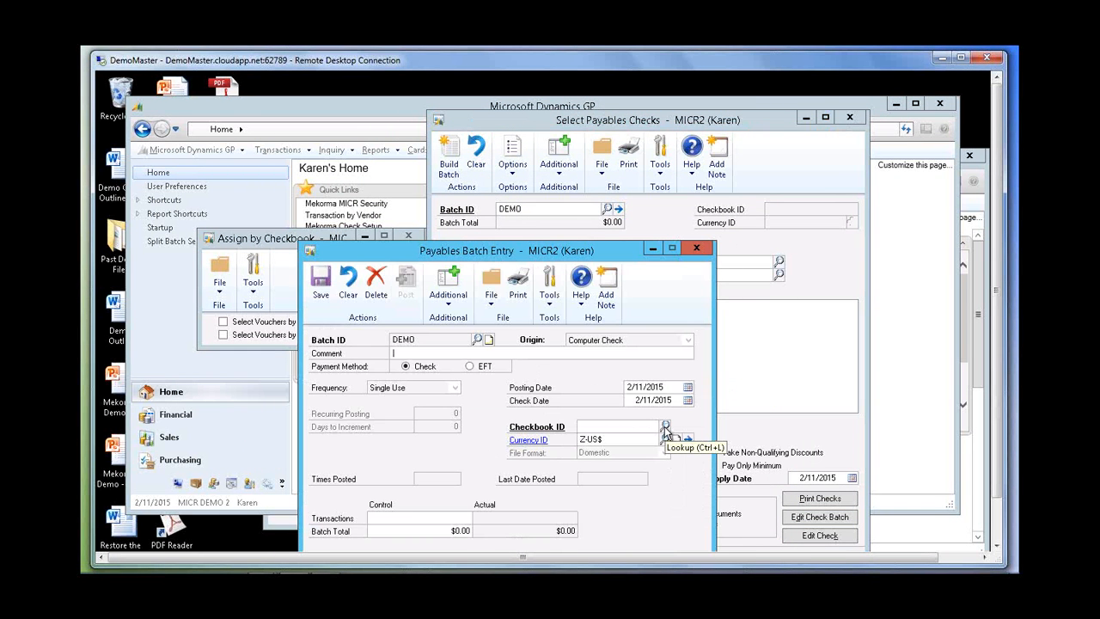
pyautogui.click(666, 427)
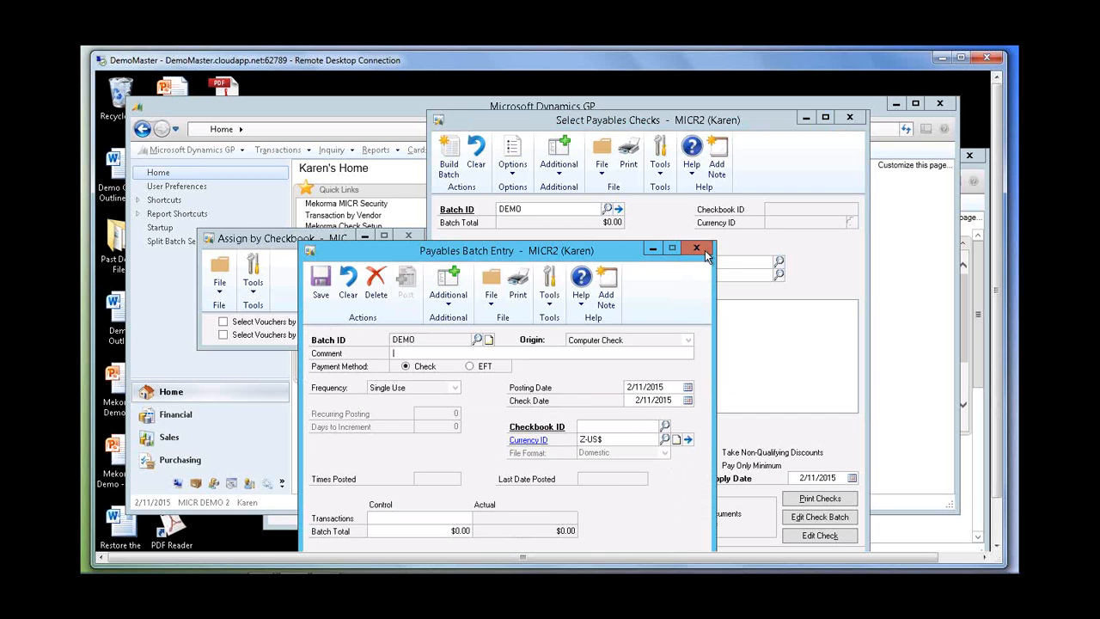
# Load vendor !ASSIGNCK1 in Vendor Maintenance and check the checkbook assigned in its vendor options.
pyautogui.click(397, 215)
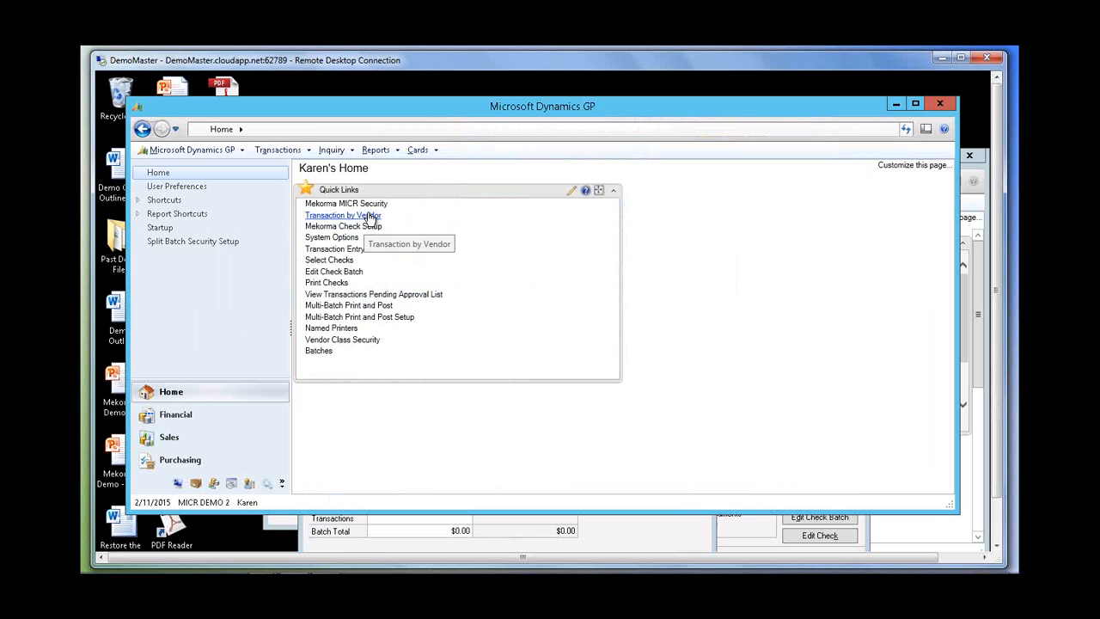
pyautogui.click(421, 151)
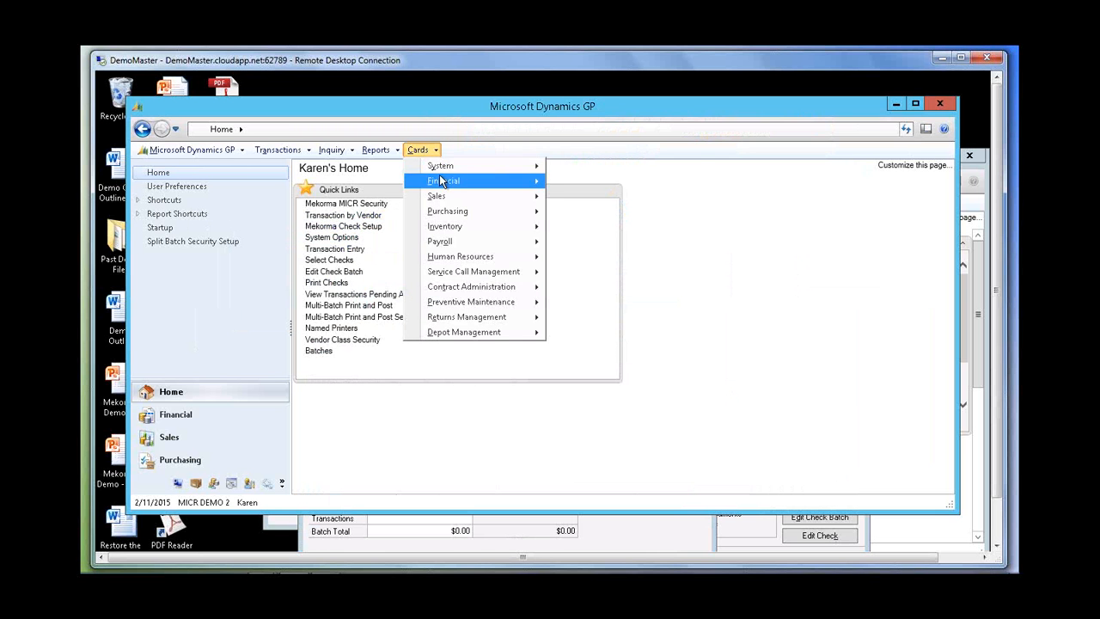
pyautogui.moveTo(464, 180)
pyautogui.moveTo(474, 211)
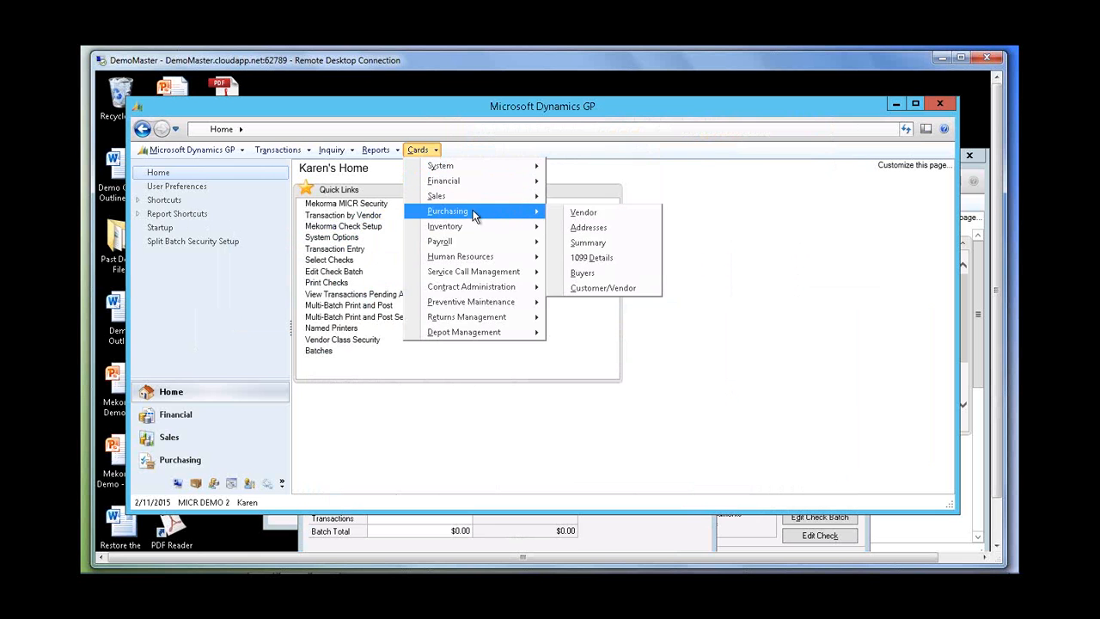
pyautogui.click(583, 213)
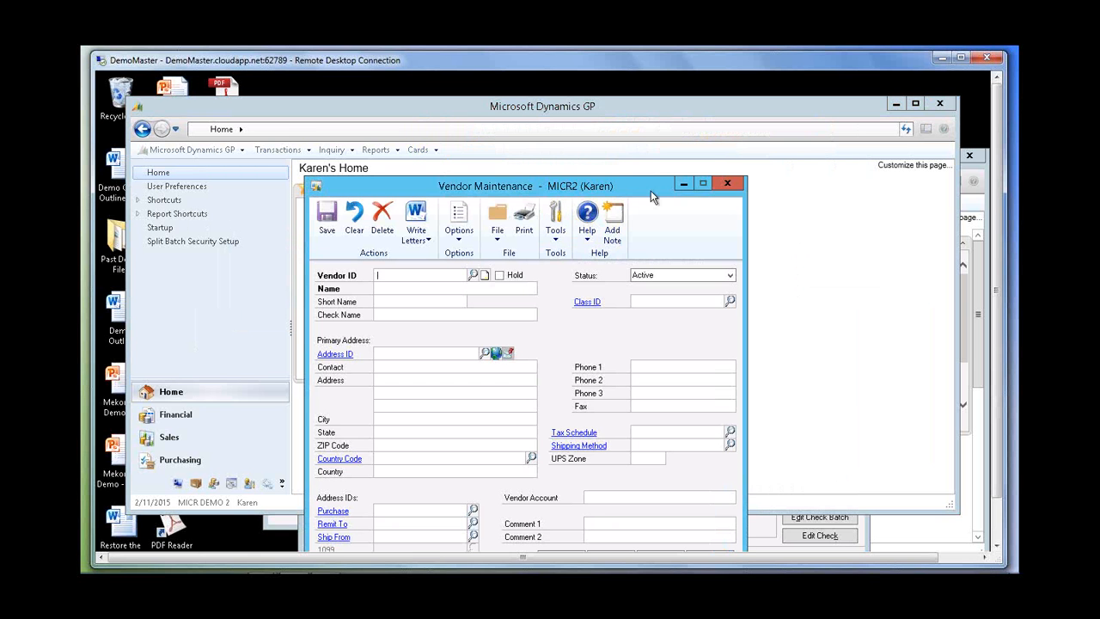
pyautogui.click(473, 274)
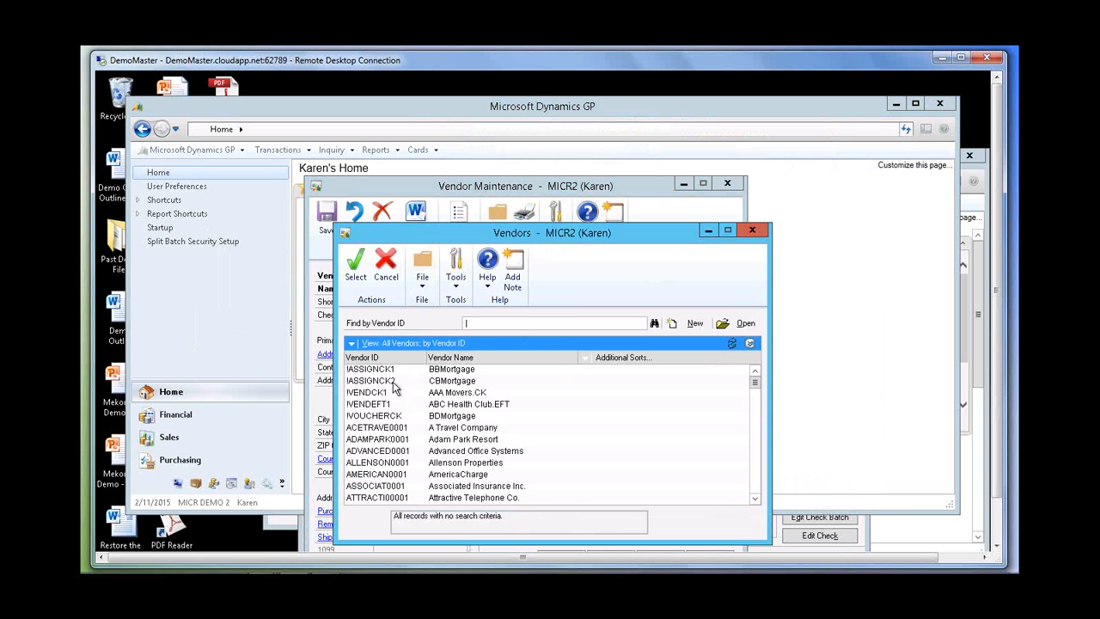
pyautogui.doubleClick(391, 369)
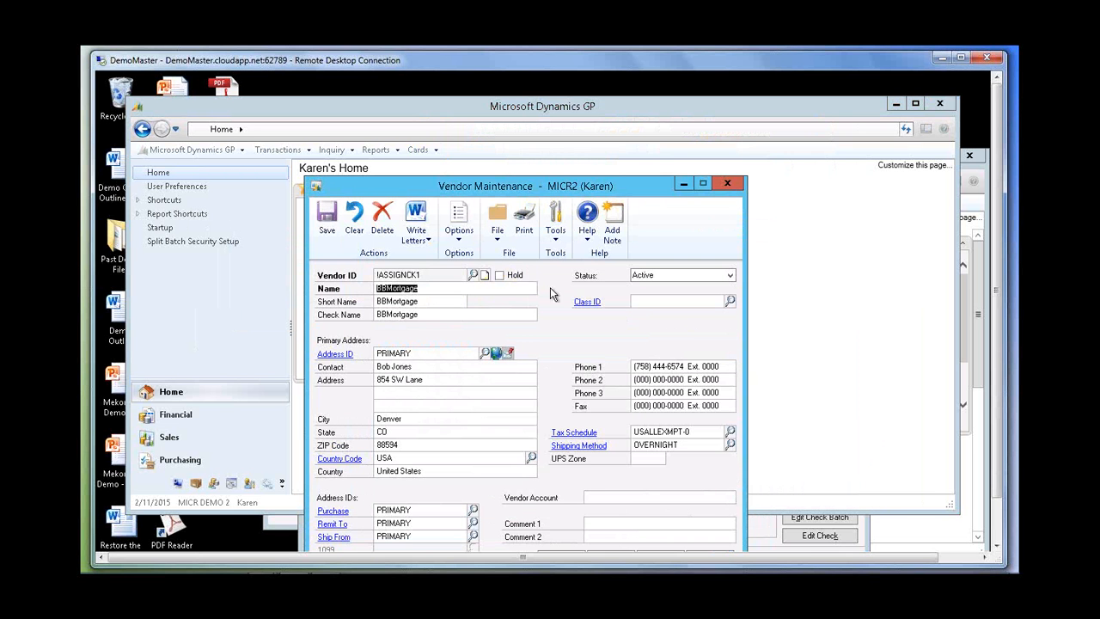
pyautogui.moveTo(650, 189); pyautogui.dragTo(647, 122)
pyautogui.click(561, 492)
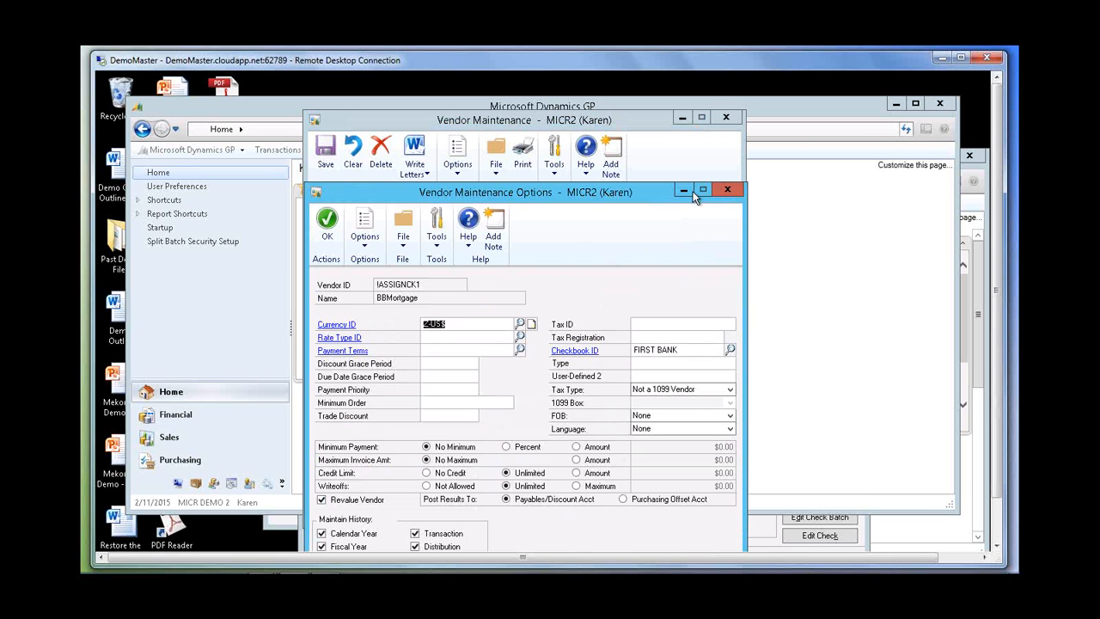
pyautogui.click(725, 189)
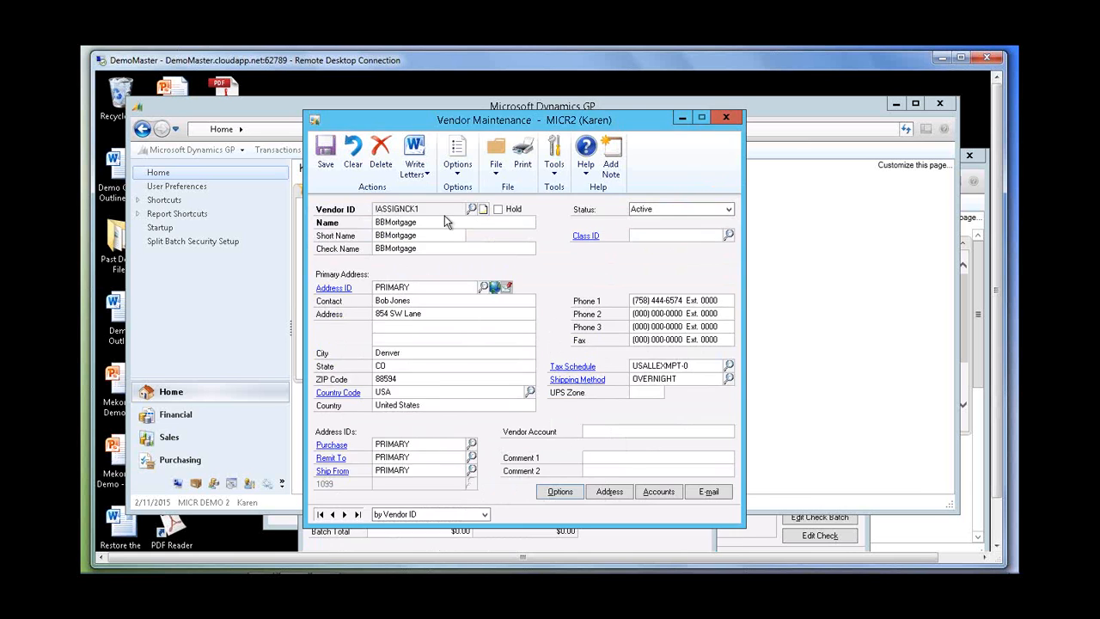
# Look up vendor !ASSIGNCK2 in Vendor Maintenance to review its record.
pyautogui.click(471, 210)
pyautogui.click(394, 381)
pyautogui.doubleClick(394, 382)
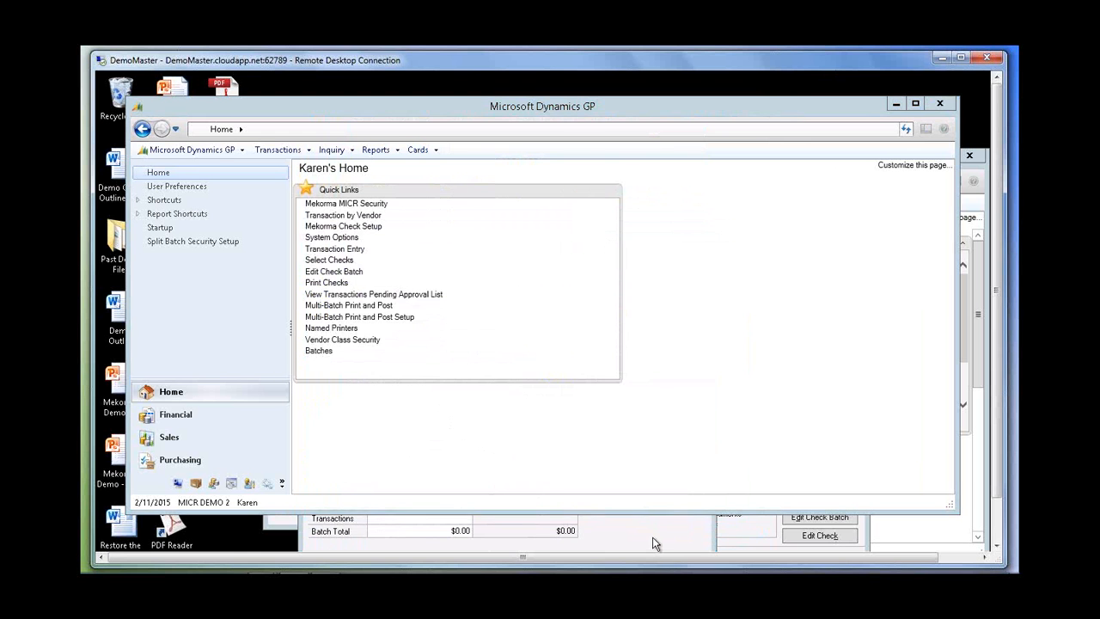
# Assign the FIRST BANK checkbook to the DEMO batch in Payables Batch Entry and save the batch.
pyautogui.click(656, 543)
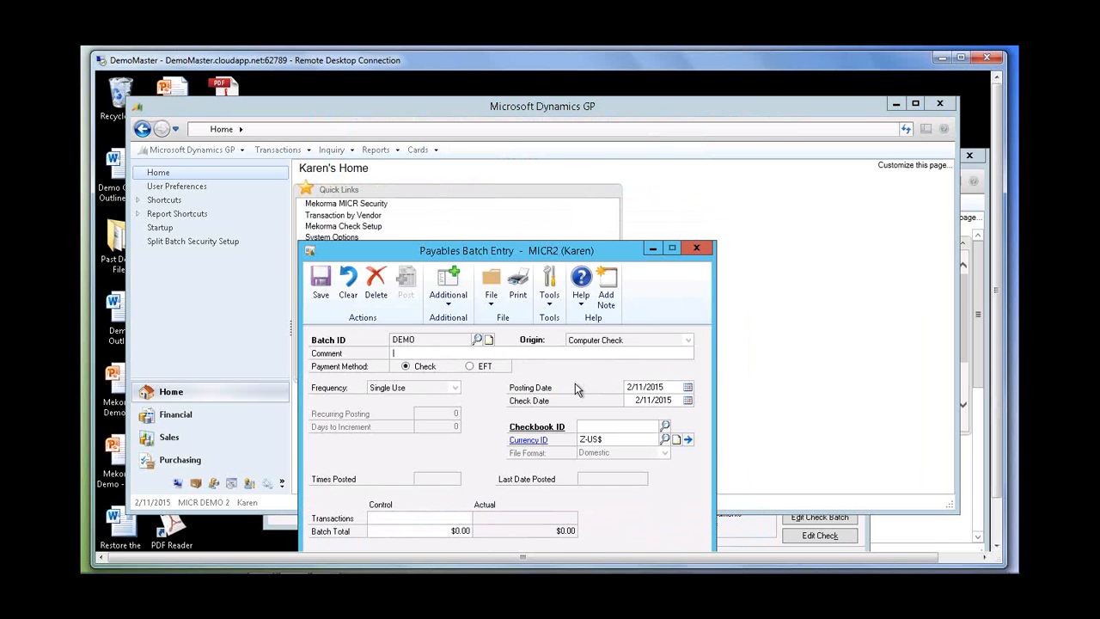
pyautogui.click(664, 426)
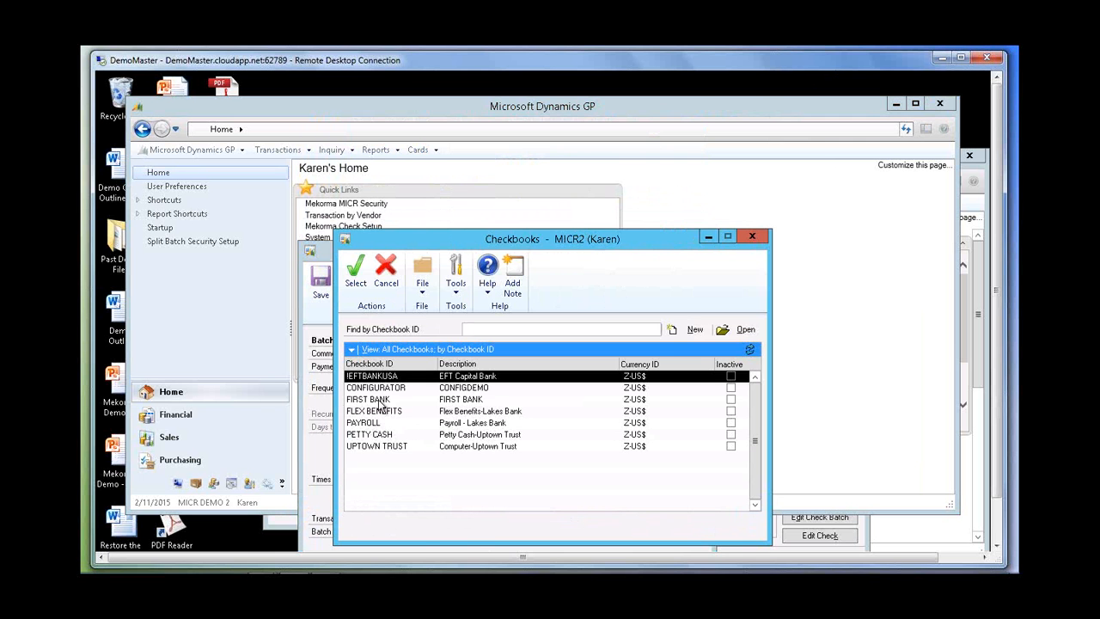
pyautogui.doubleClick(369, 400)
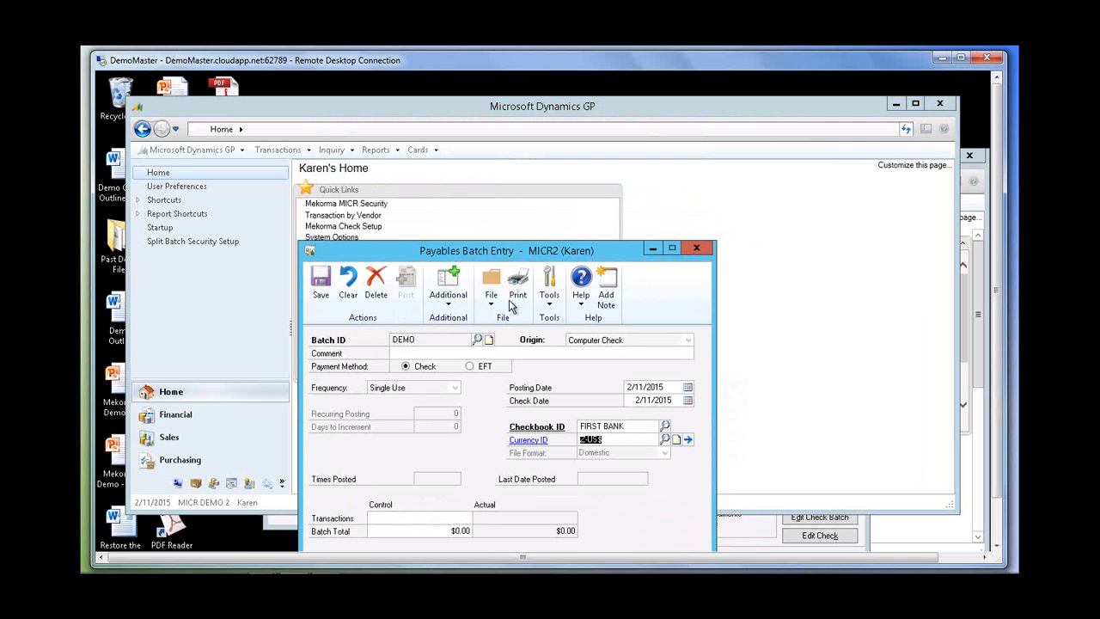
pyautogui.click(321, 284)
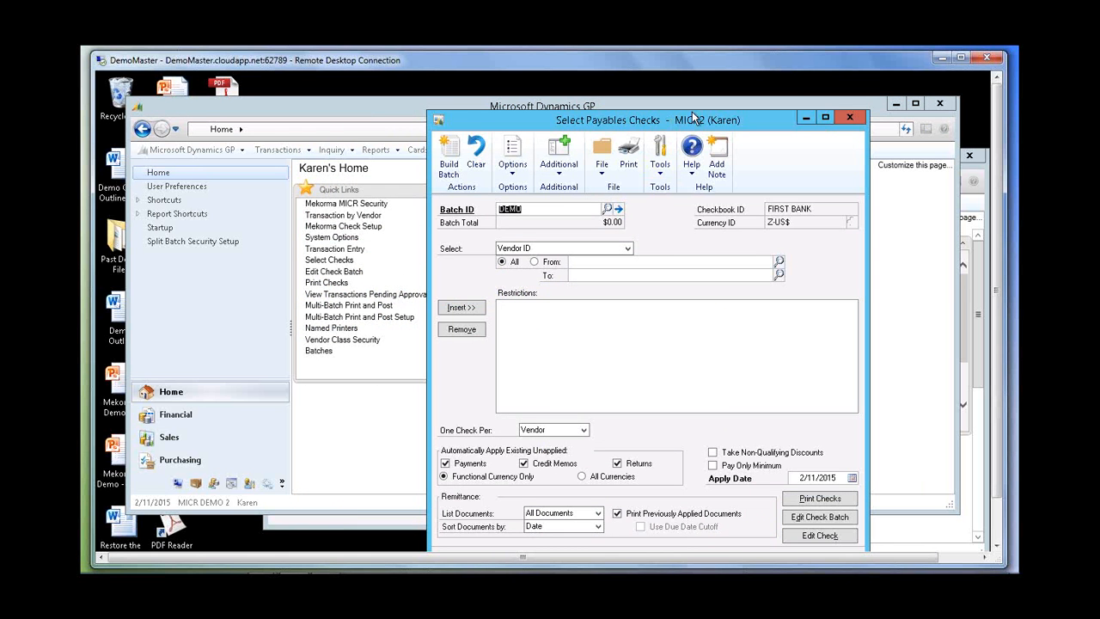
# Minimize both Dynamics GP home windows and arrange the Assign by Checkbook window beside Select Payables Checks.
pyautogui.moveTo(707, 105); pyautogui.dragTo(766, 89)
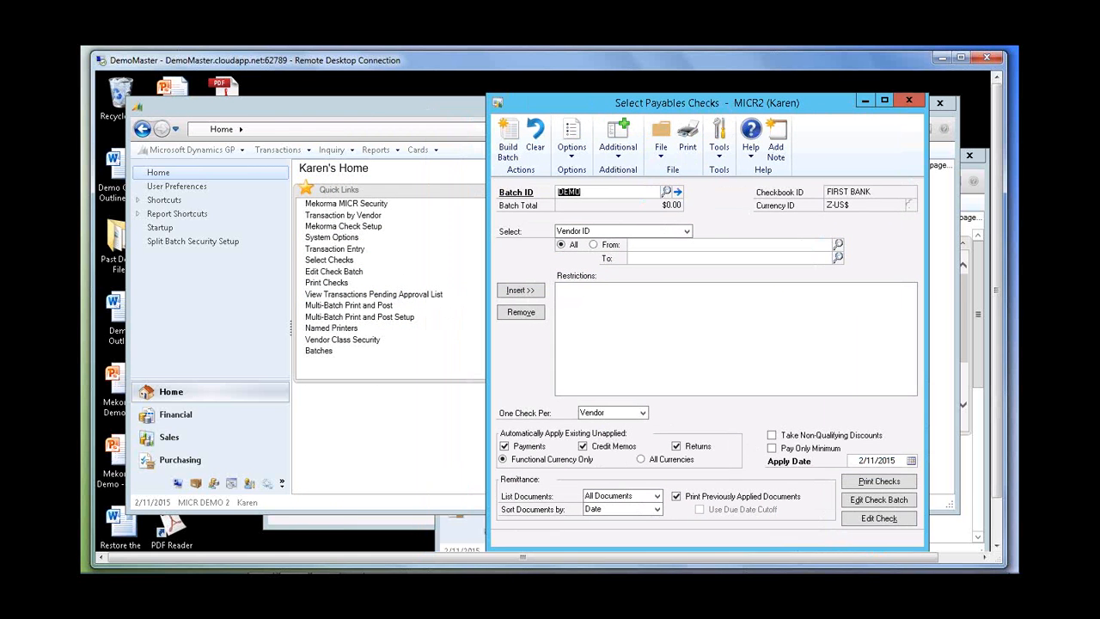
pyautogui.click(458, 541)
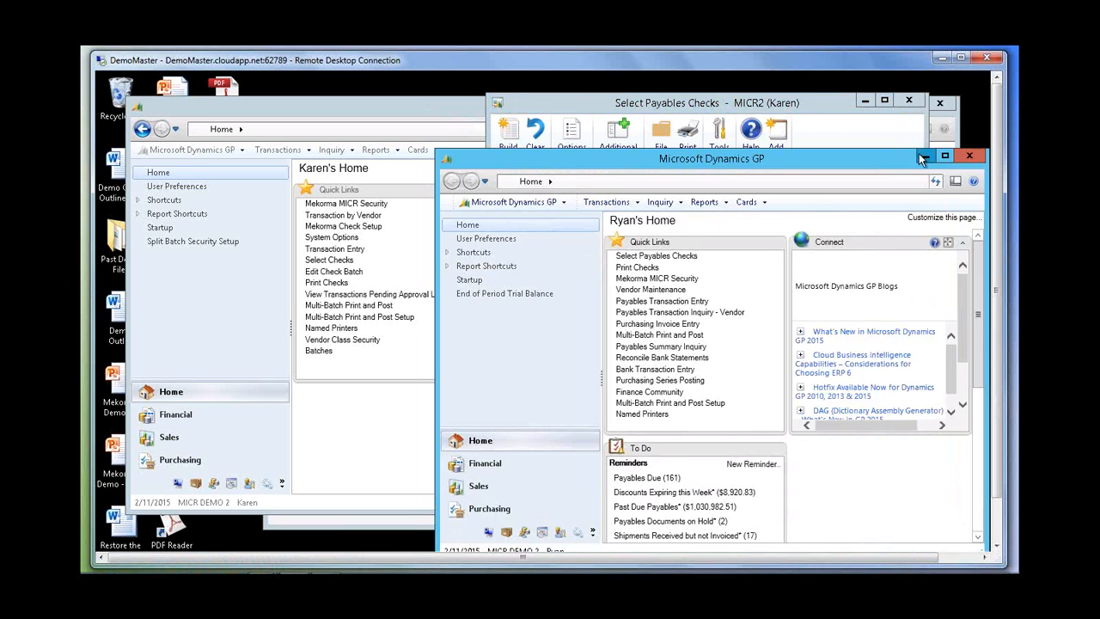
pyautogui.click(922, 154)
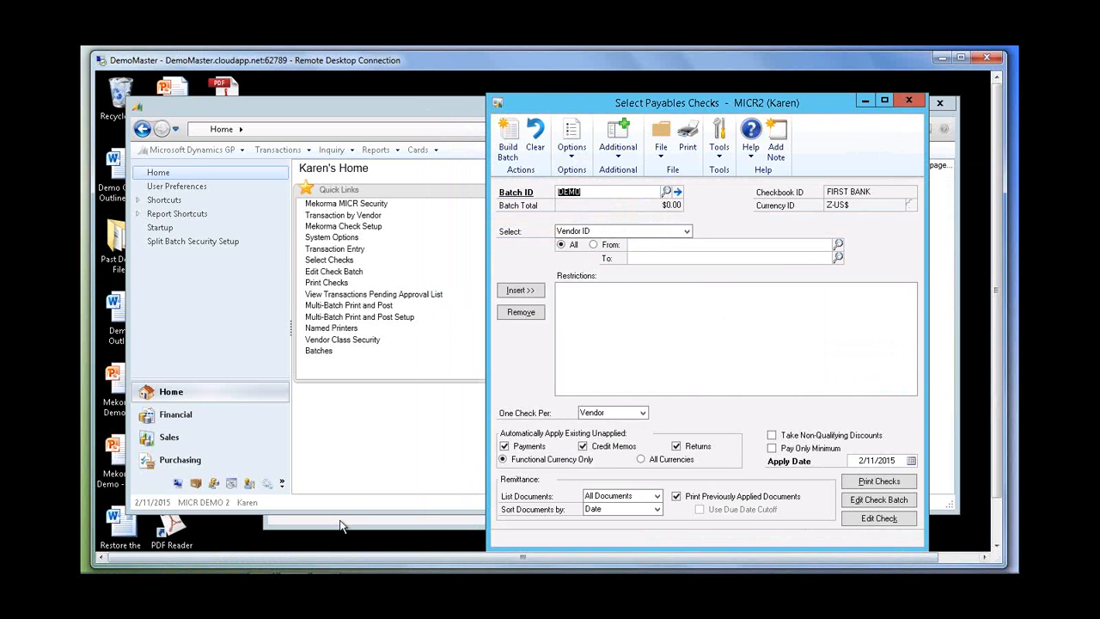
pyautogui.click(684, 215)
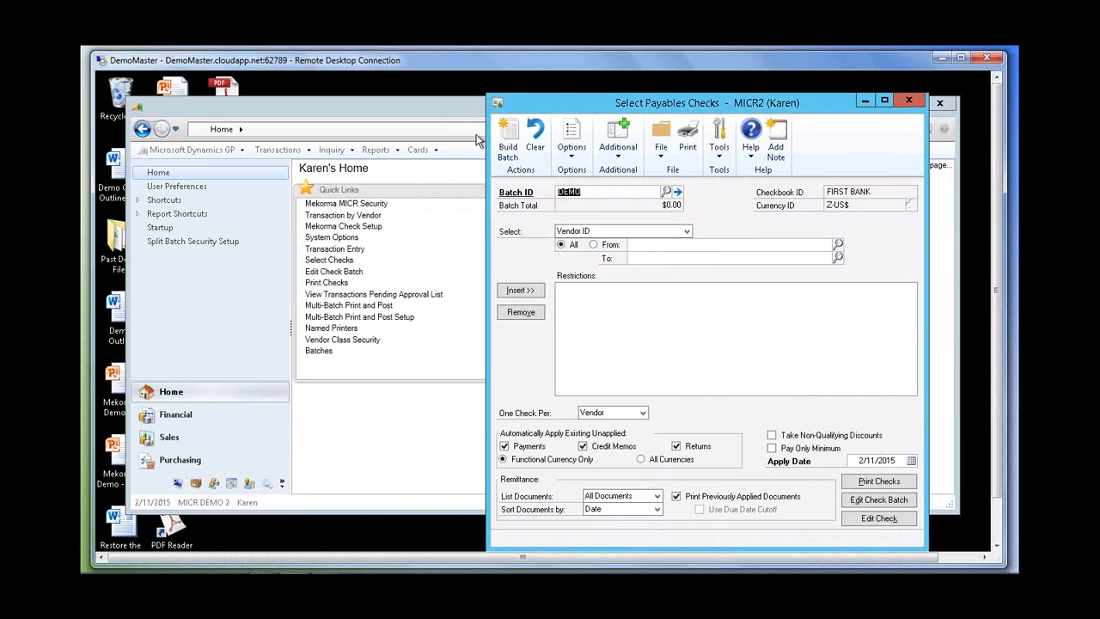
pyautogui.click(465, 101)
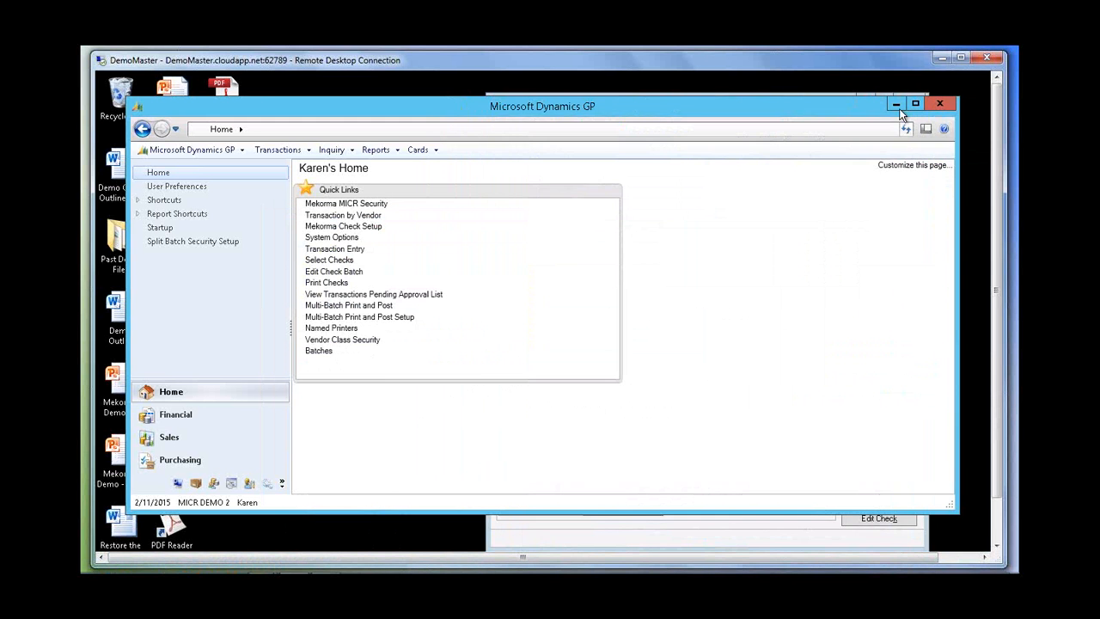
pyautogui.click(895, 103)
pyautogui.moveTo(334, 241); pyautogui.dragTo(397, 196)
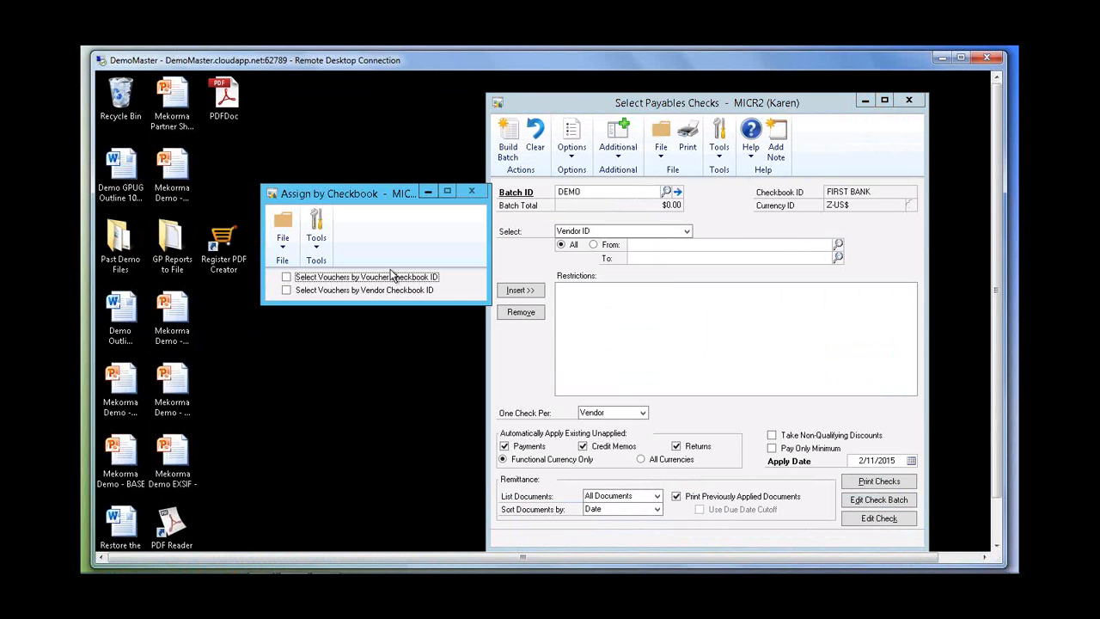
# Build the DEMO batch with vouchers selected by vendor checkbook ID and review its vendors and documents in Edit Payables Check Batch.
pyautogui.click(285, 290)
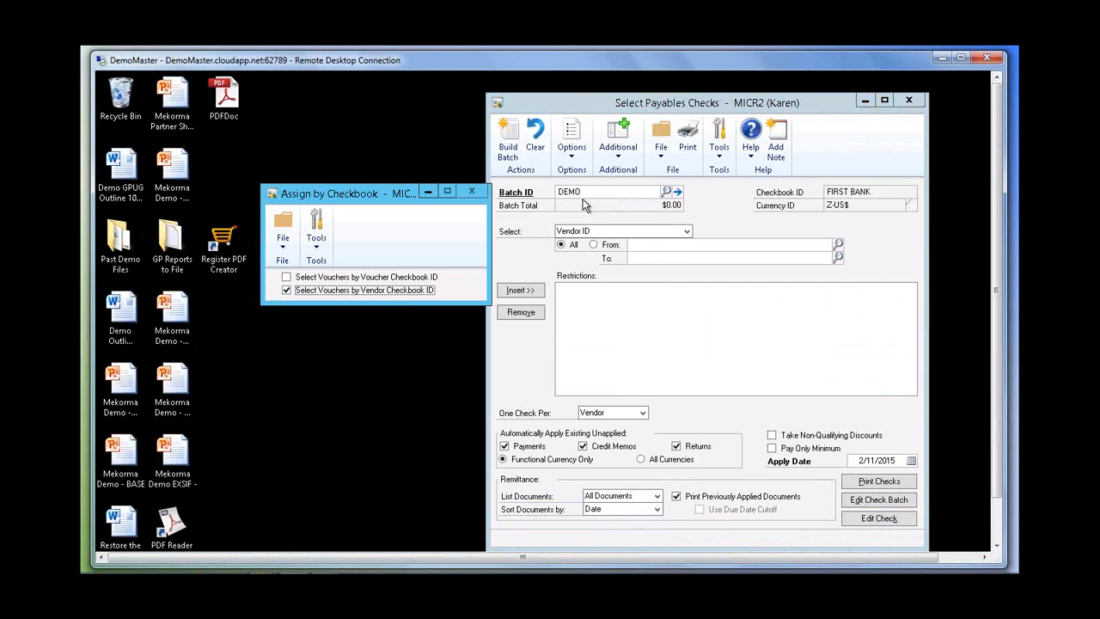
pyautogui.click(506, 137)
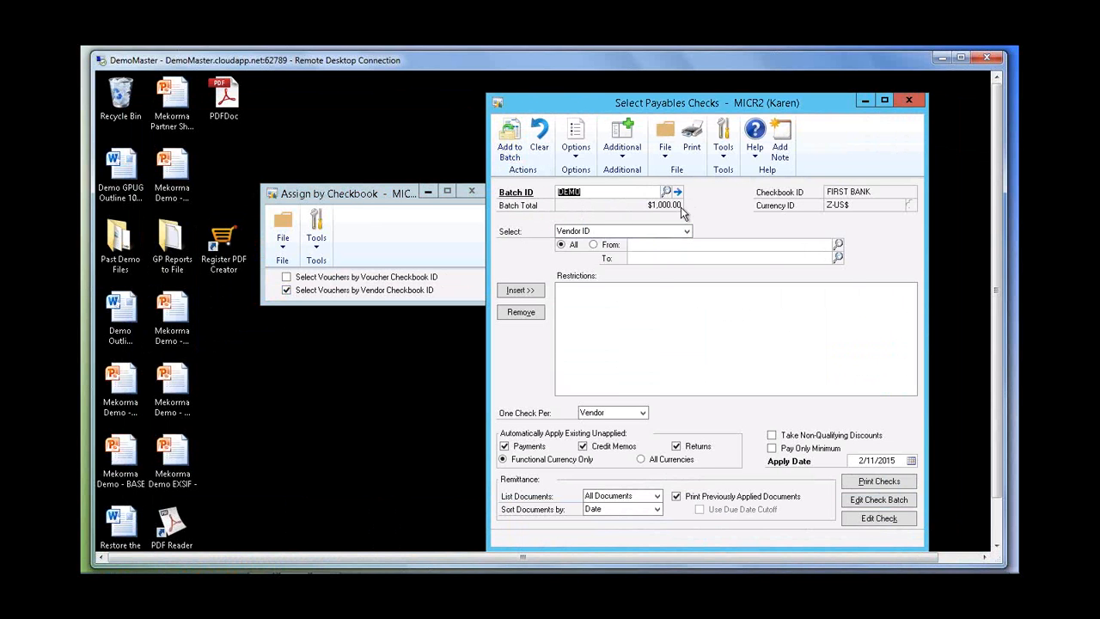
pyautogui.click(879, 500)
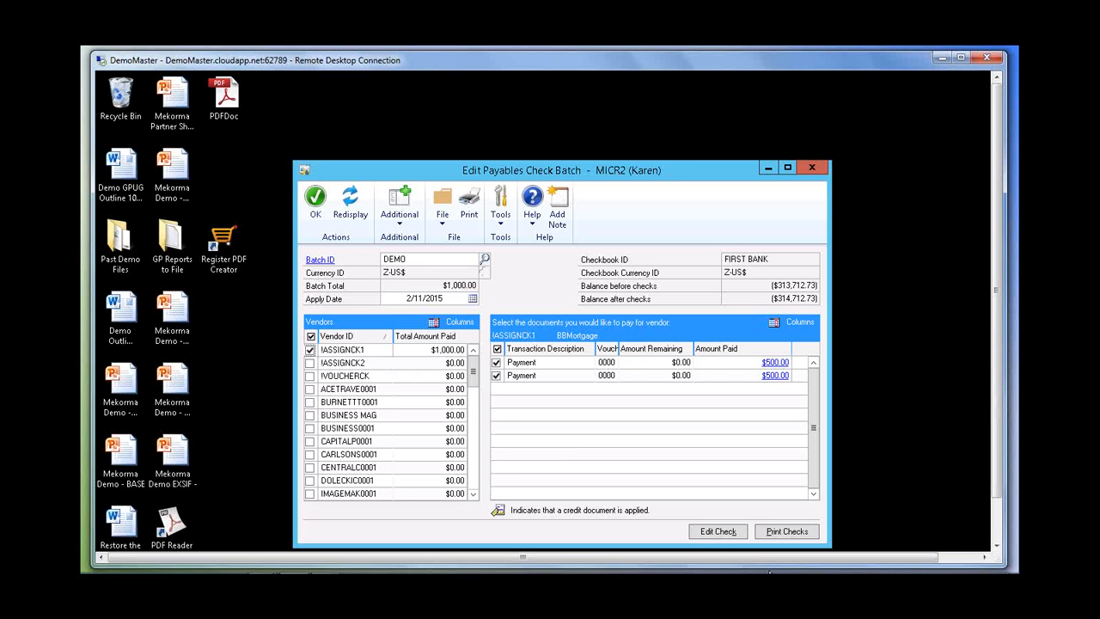
pyautogui.click(315, 202)
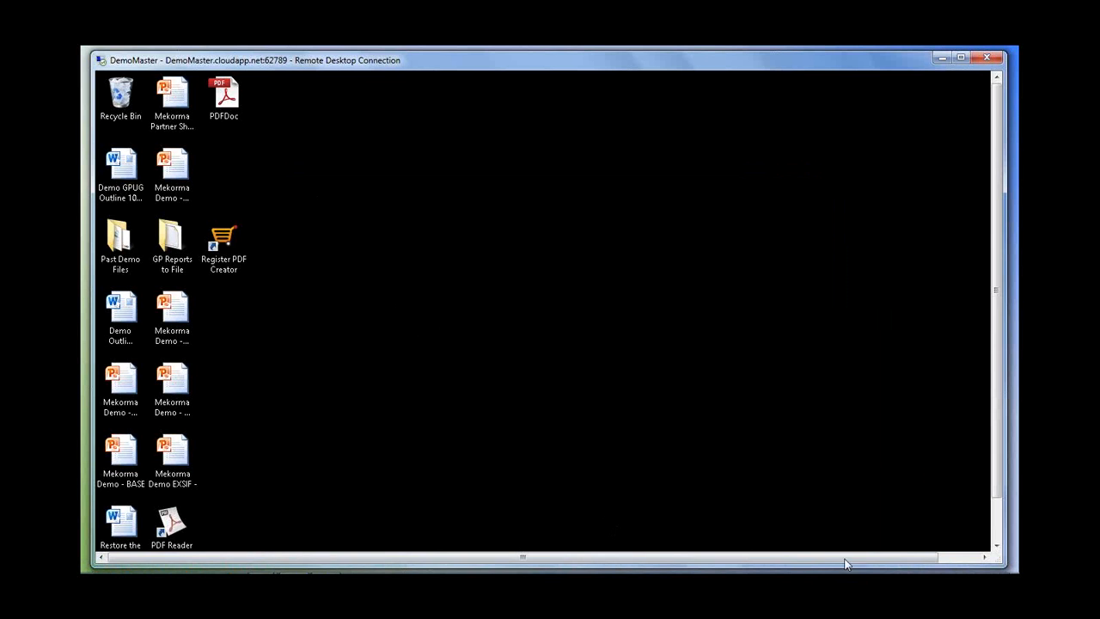
# Switch back to the PowerPoint slide show and advance to the Select Vouchers by Checkbook ID slide.
pyautogui.moveTo(995, 391); pyautogui.dragTo(1002, 441)
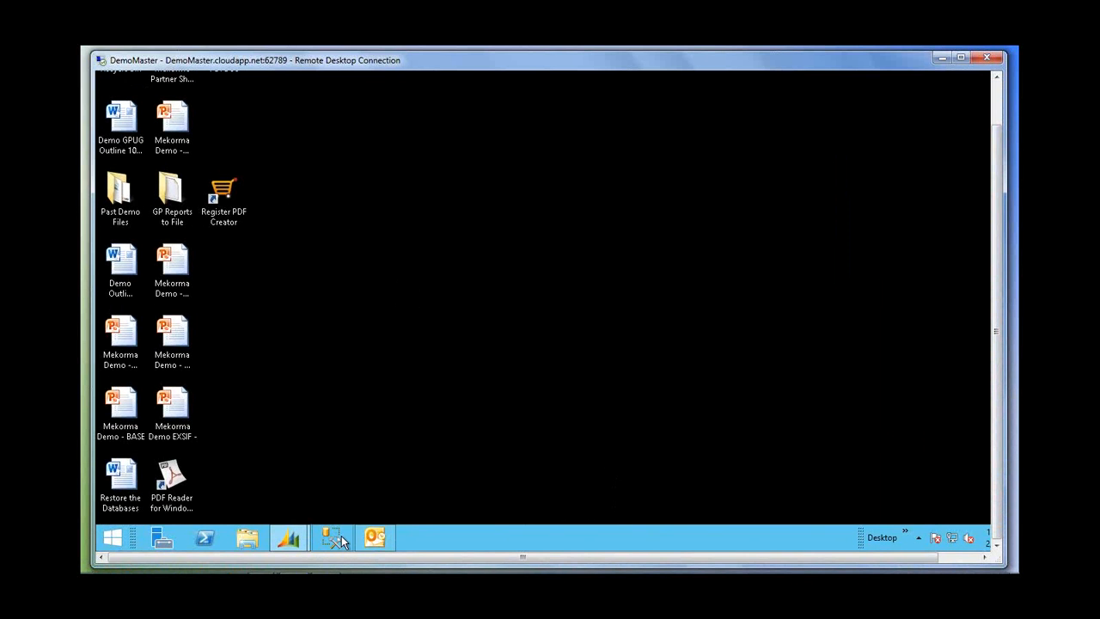
pyautogui.hotkey('alt', 'Tab')
pyautogui.hotkey('alt', 'Tab')
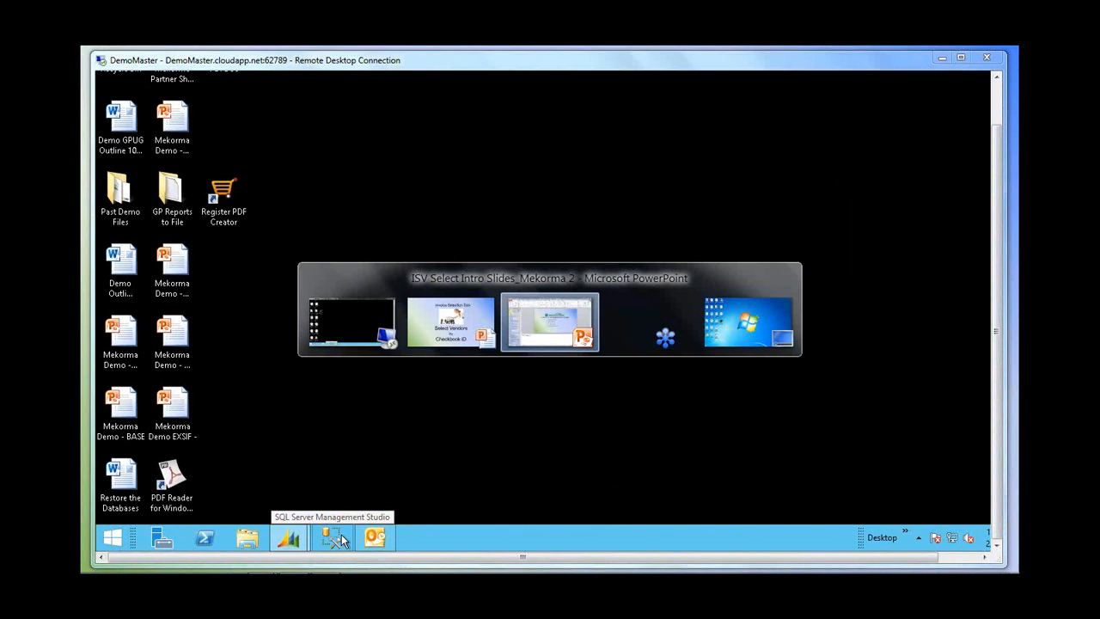
pyautogui.hotkey('alt', 'Tab')
pyautogui.hotkey('alt', 'Tab')
pyautogui.hotkey('alt', 'Tab')
pyautogui.hotkey('alt', 'Tab')
pyautogui.press('Right')
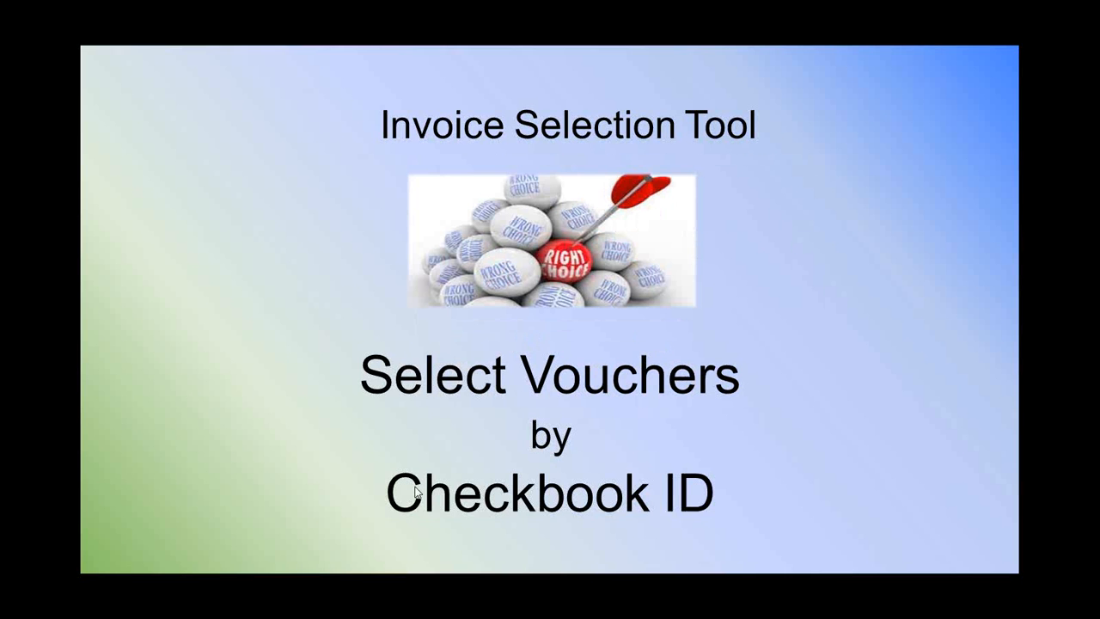
# Switch to the Dynamics GP remote desktop and bring up the first saved voucher in Payables Transaction Entry.
pyautogui.hotkey('alt', 'Tab')
pyautogui.hotkey('alt', 'Tab')
pyautogui.hotkey('alt', 'Tab')
pyautogui.hotkey('alt', 'Tab')
pyautogui.hotkey('alt', 'Tab')
pyautogui.hotkey('alt', 'Tab')
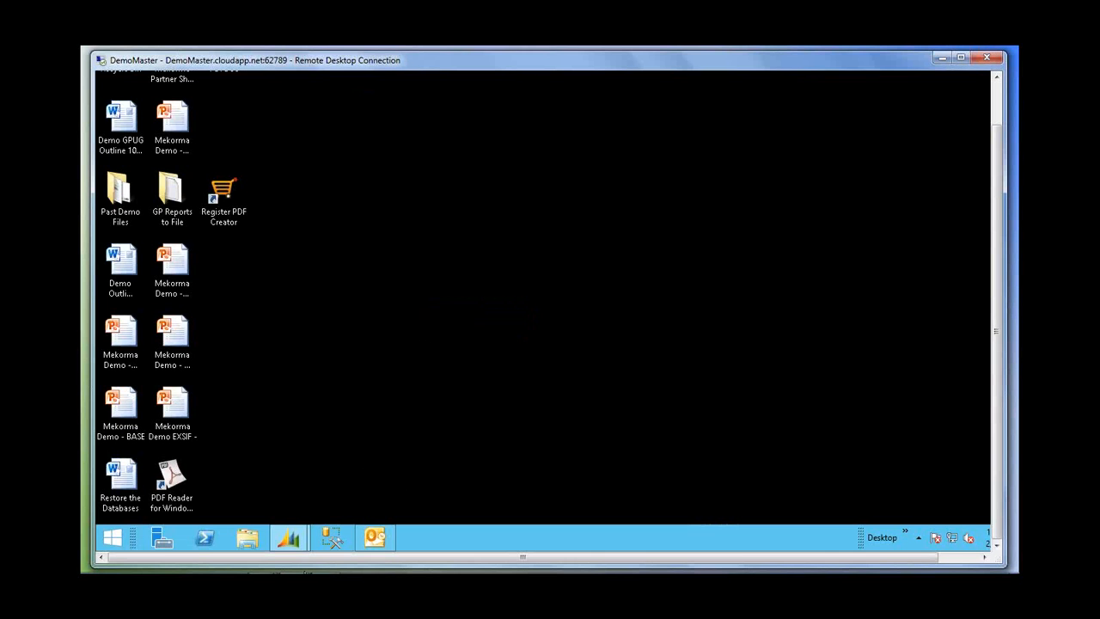
pyautogui.moveTo(289, 538)
pyautogui.click(269, 481)
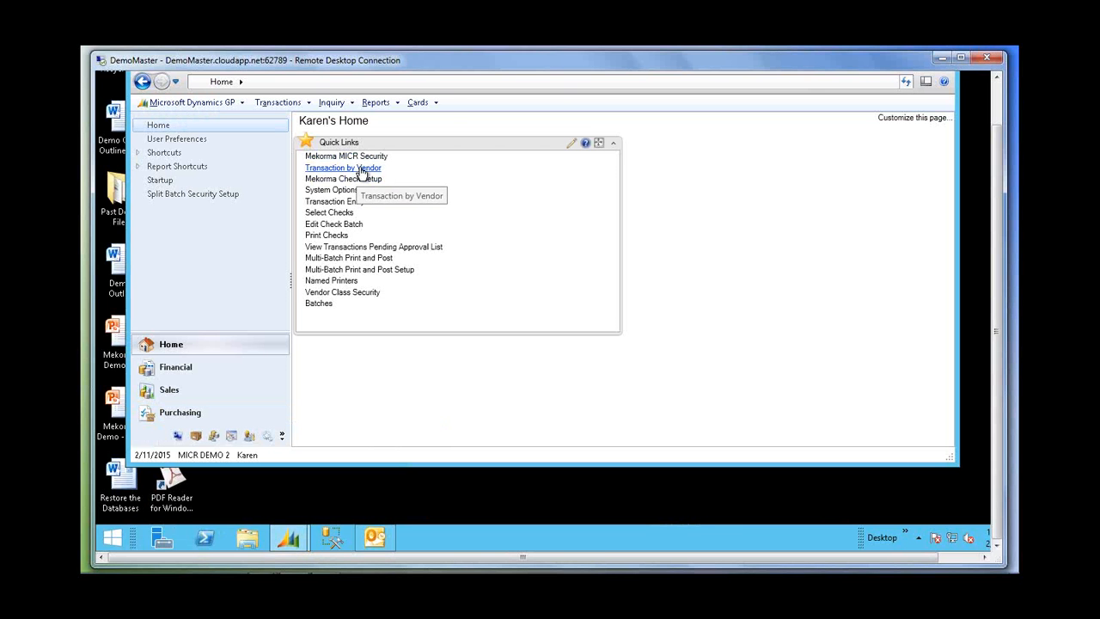
pyautogui.click(348, 201)
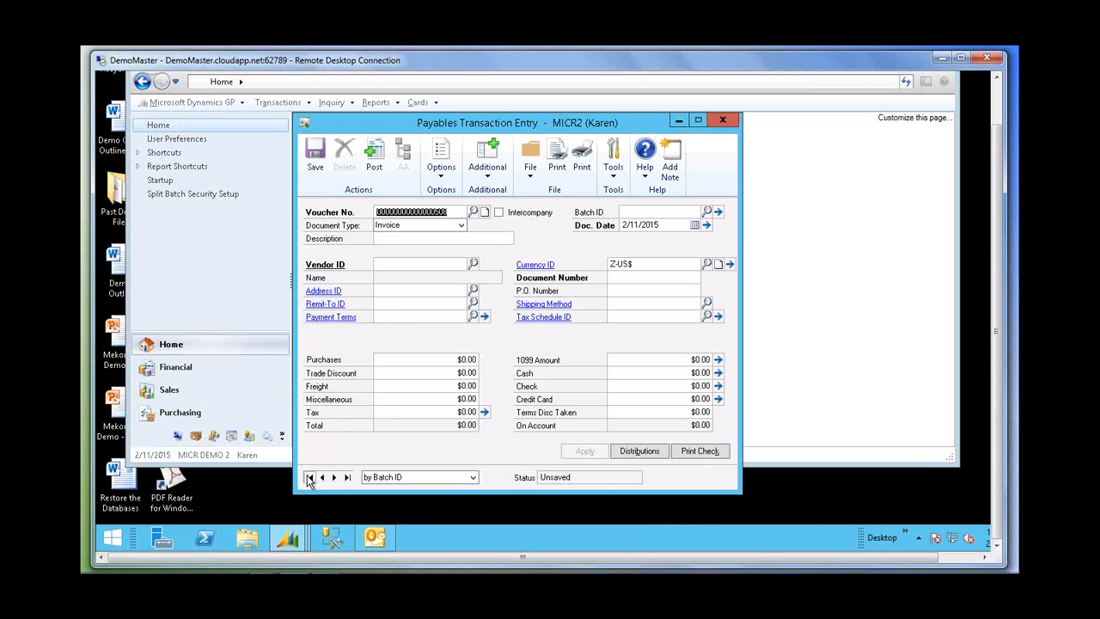
pyautogui.click(310, 477)
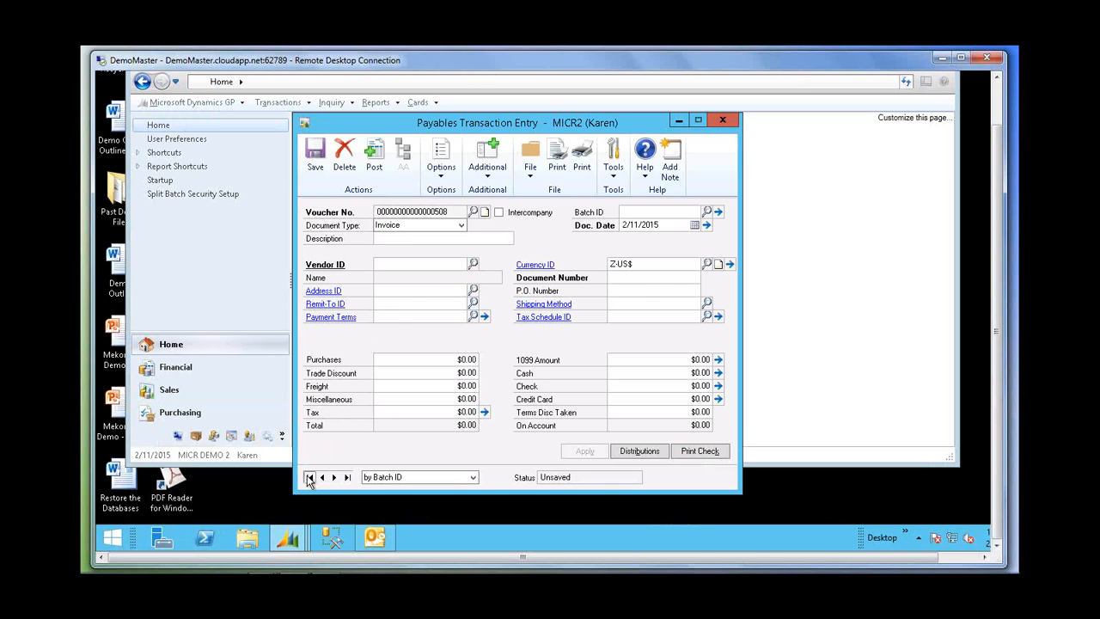
# Assign the UPTOWN TRUST checkbook to the A Travel Company voucher, save the transaction and close Payables Transaction Entry.
pyautogui.click(488, 180)
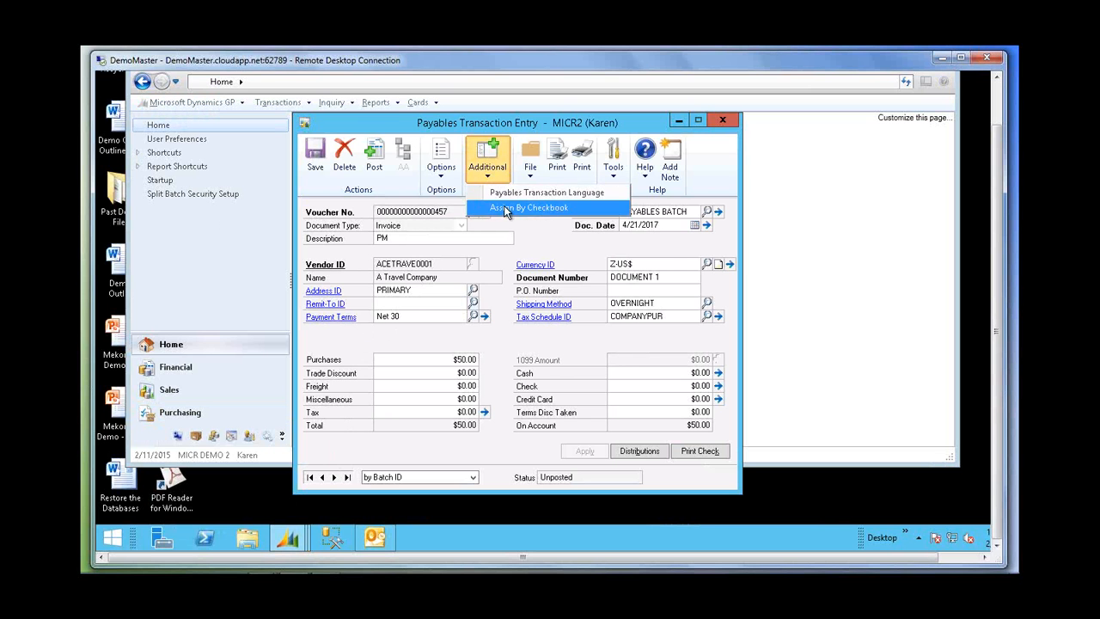
pyautogui.click(507, 213)
pyautogui.click(484, 275)
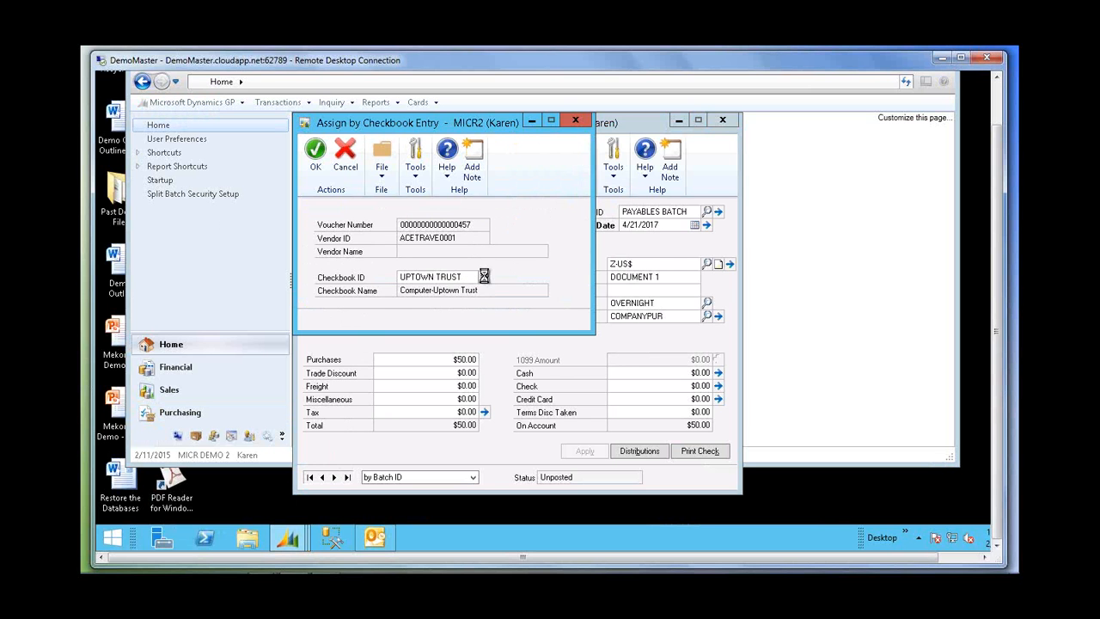
pyautogui.moveTo(754, 344); pyautogui.dragTo(753, 375)
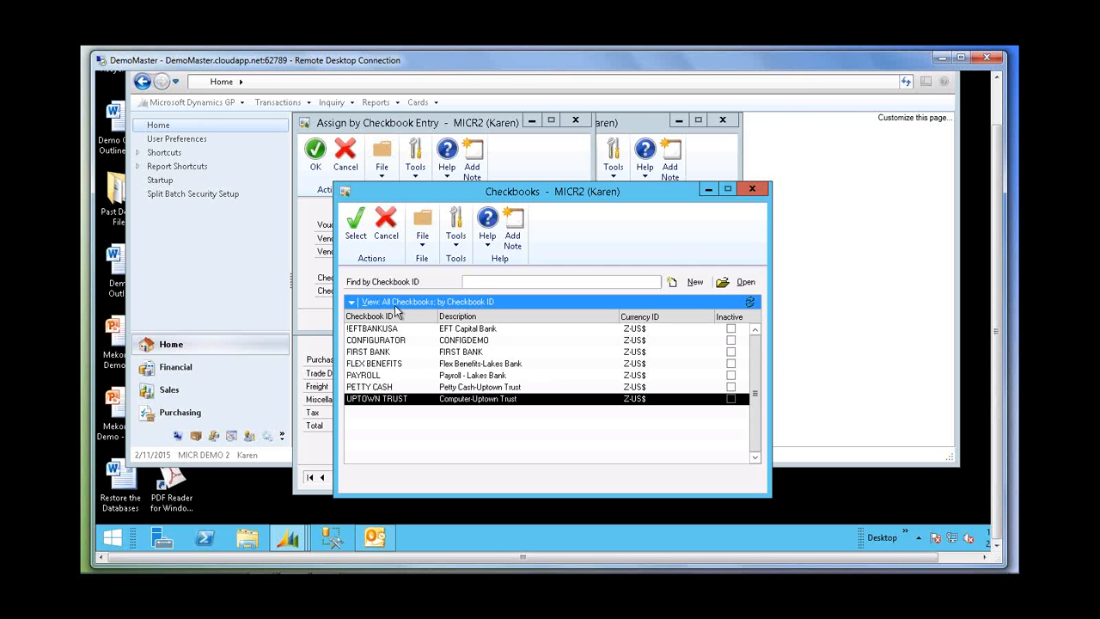
pyautogui.click(356, 225)
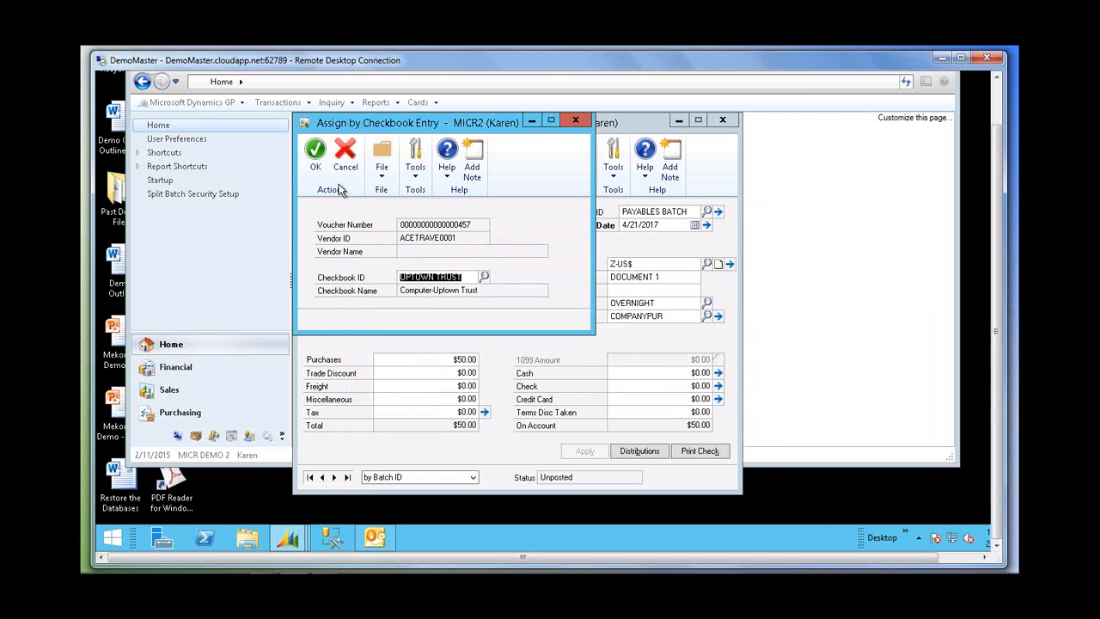
pyautogui.click(315, 155)
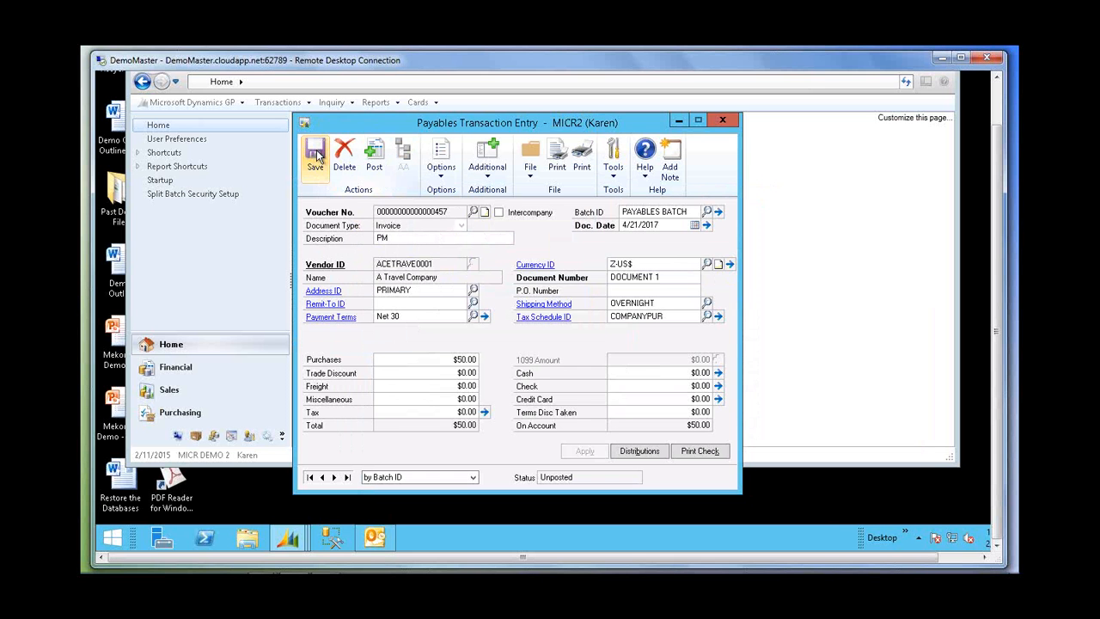
pyautogui.click(315, 155)
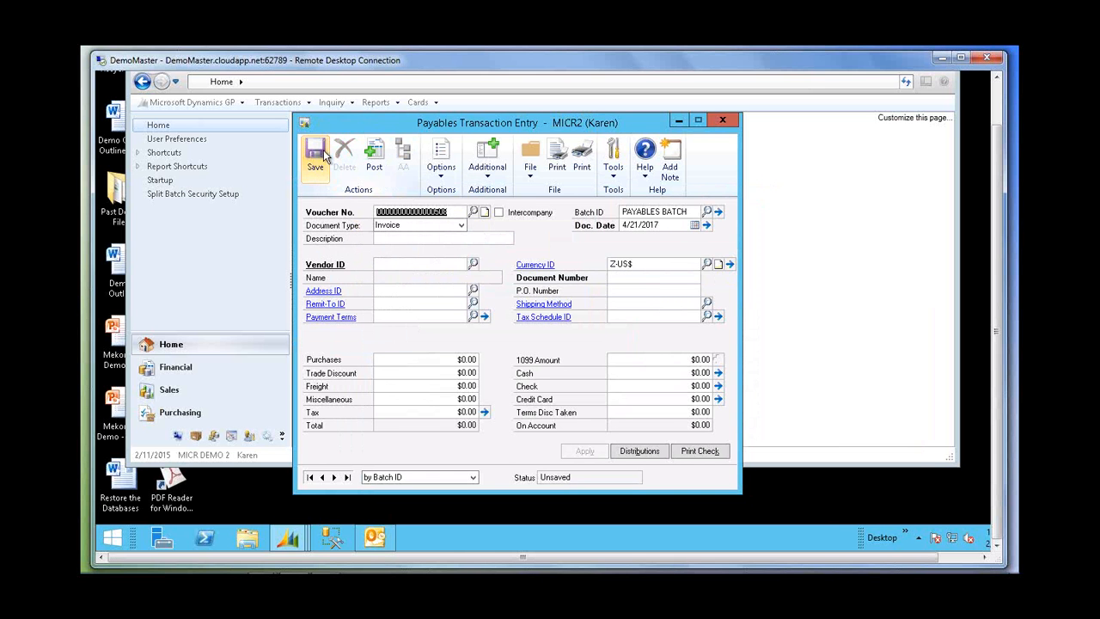
pyautogui.click(725, 121)
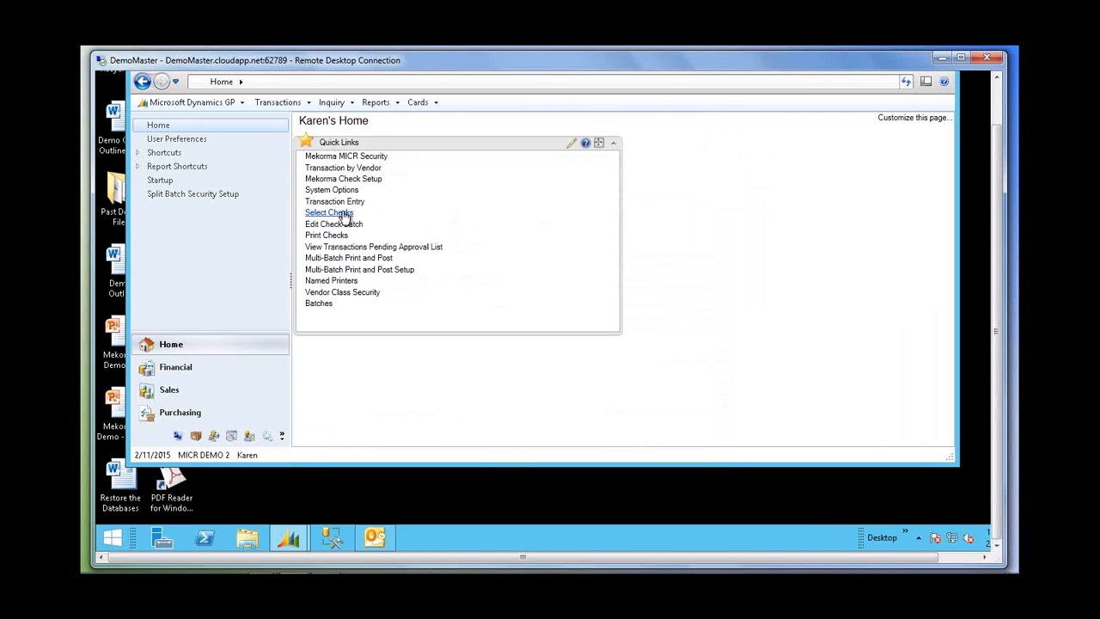
# Switch back to the PowerPoint slide show at the Select Vouchers by Checkbook ID slide.
pyautogui.hotkey('alt', 'Tab')
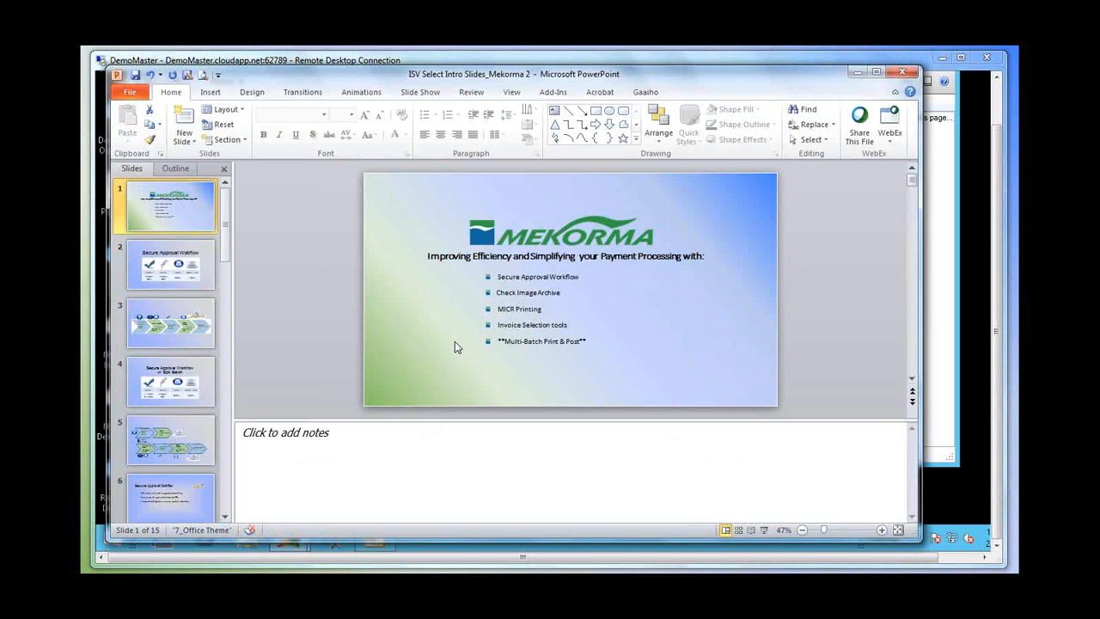
pyautogui.hotkey('alt', 'Tab')
pyautogui.hotkey('alt', 'Tab')
pyautogui.hotkey('alt', 'Tab')
pyautogui.hotkey('alt', 'Tab')
pyautogui.hotkey('alt', 'Tab')
pyautogui.hotkey('alt', 'Tab')
pyautogui.hotkey('alt', 'Tab')
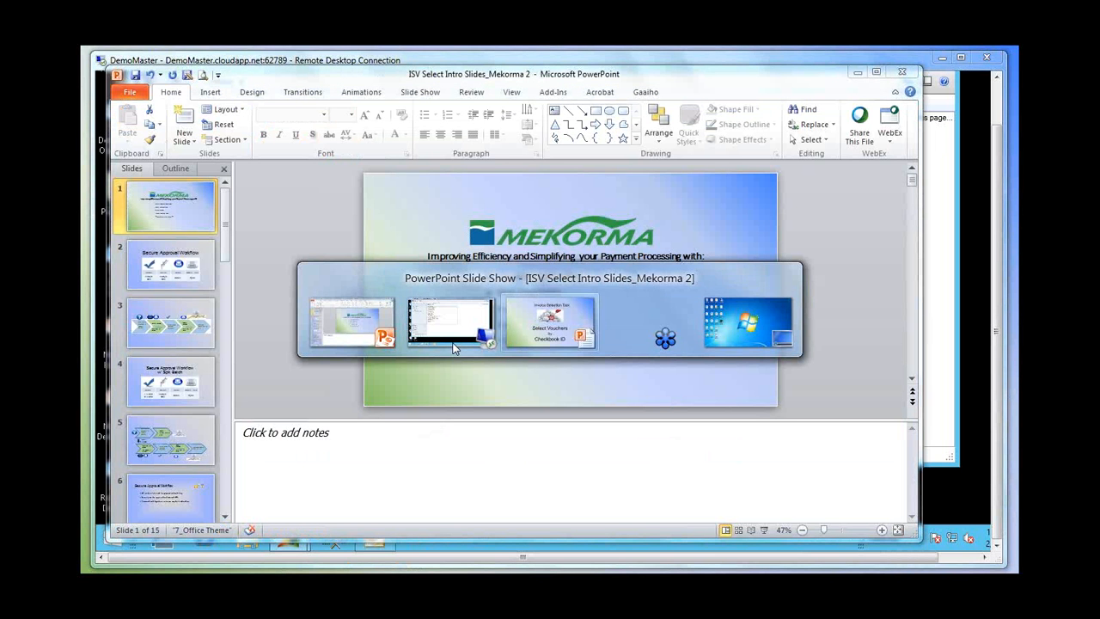
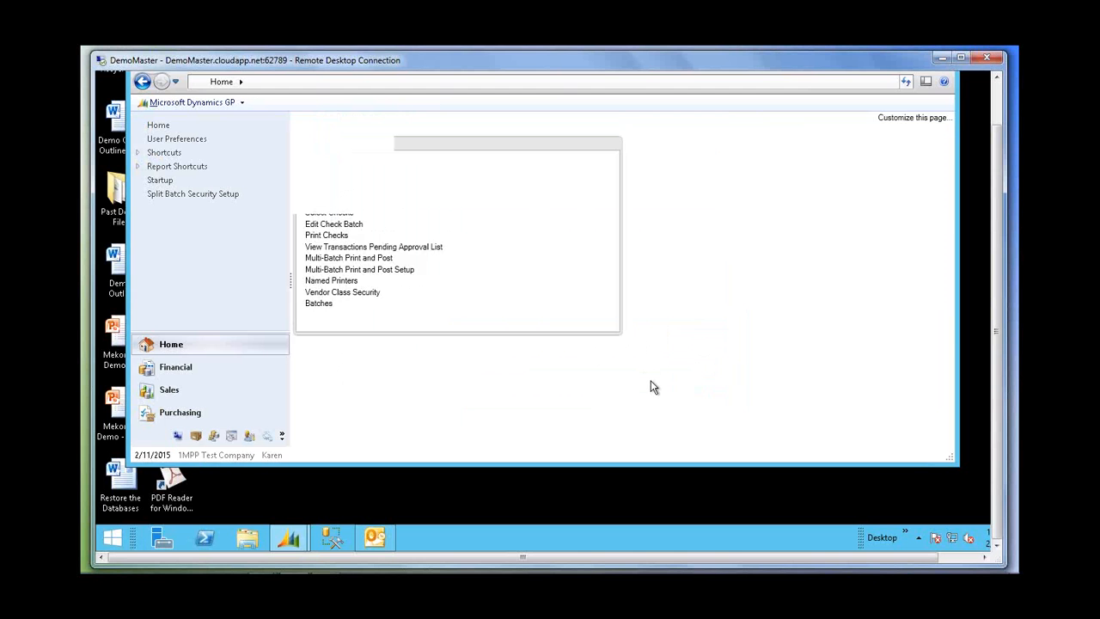
# Dismiss the reminders in the 1MPP Test Company and open Multi-Batch Print and Post with its window fully in view.
pyautogui.click(696, 418)
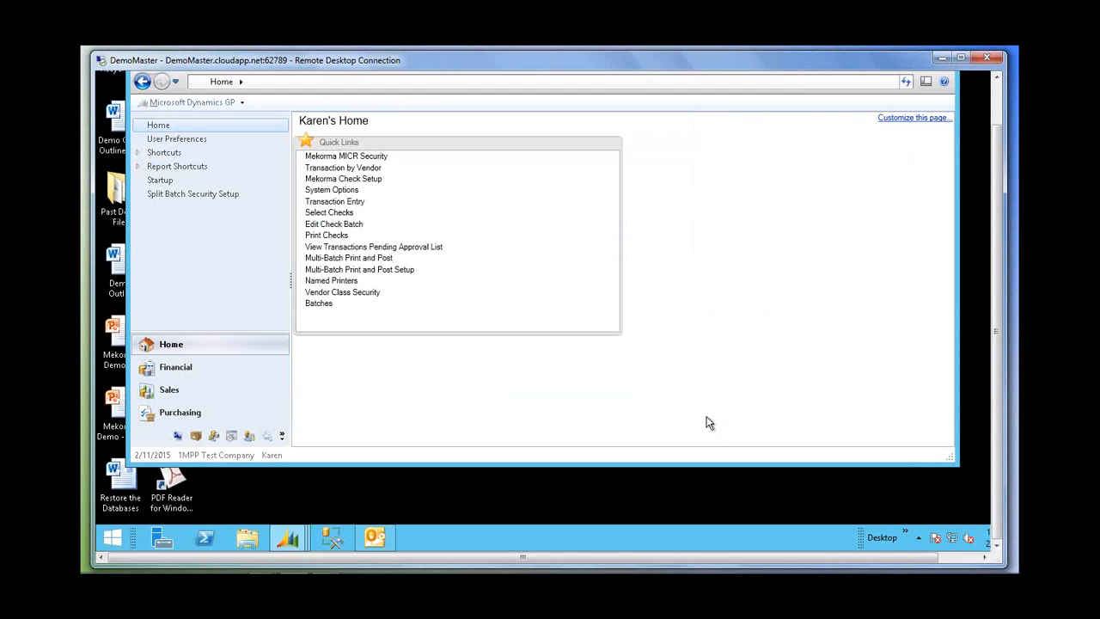
pyautogui.click(335, 260)
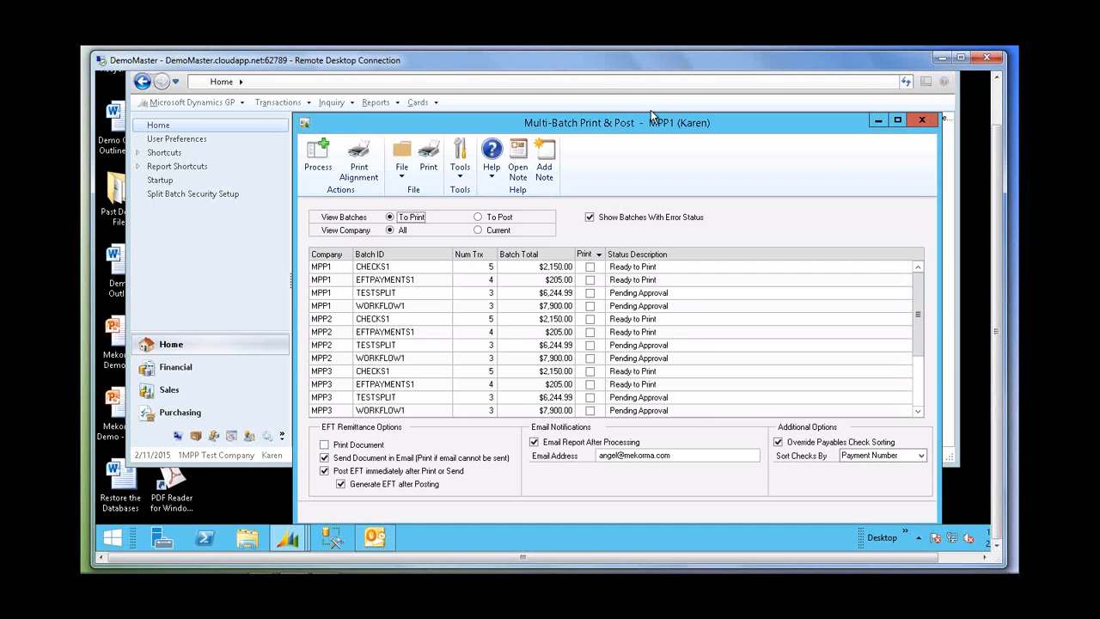
pyautogui.moveTo(650, 112); pyautogui.dragTo(572, 88)
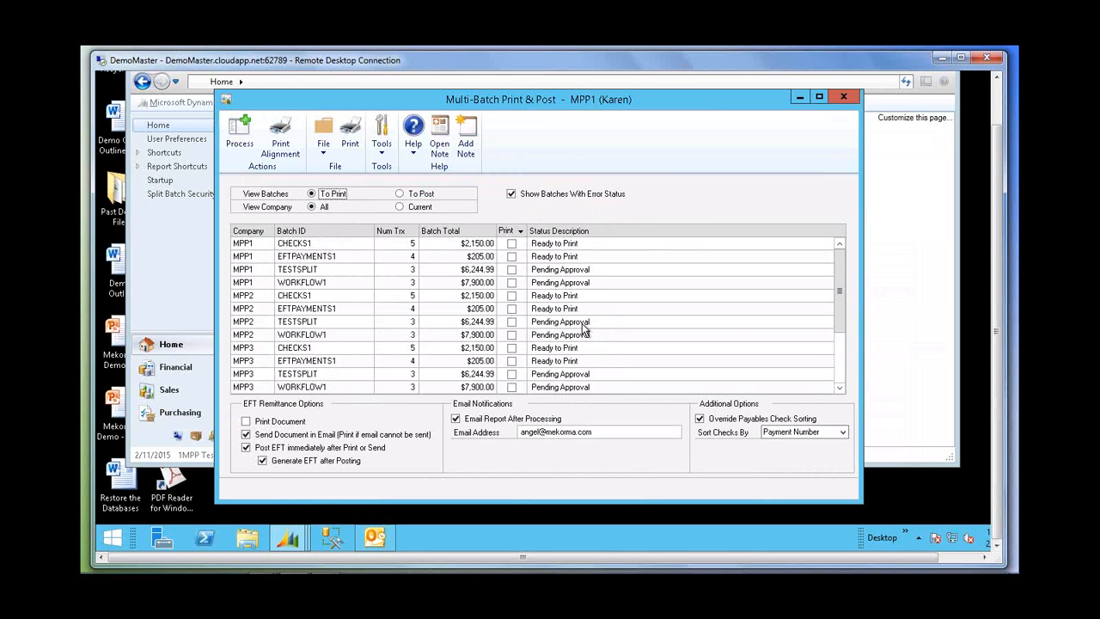
# Mark all ready-to-print batches across the companies for printing and hide the batches with error status.
pyautogui.click(511, 196)
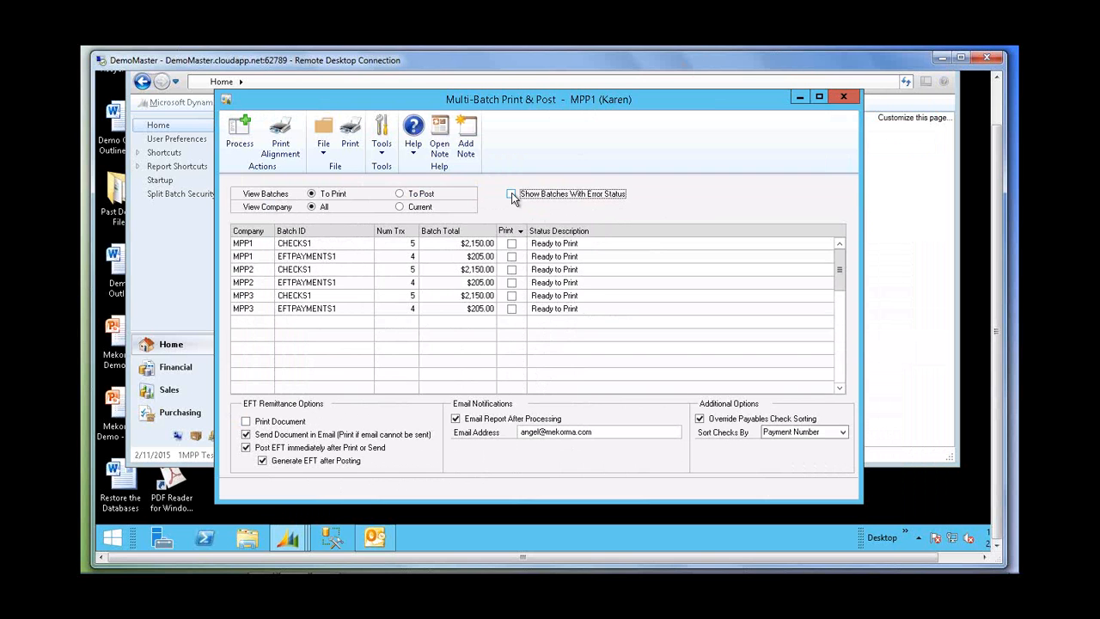
pyautogui.click(511, 196)
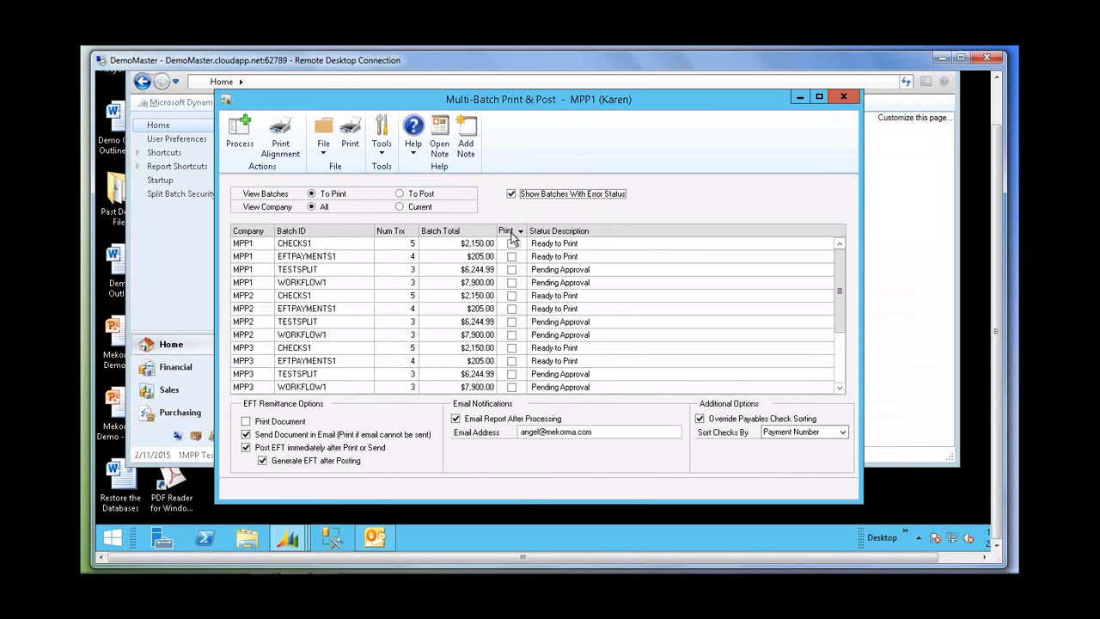
pyautogui.click(521, 234)
pyautogui.click(527, 248)
pyautogui.click(509, 195)
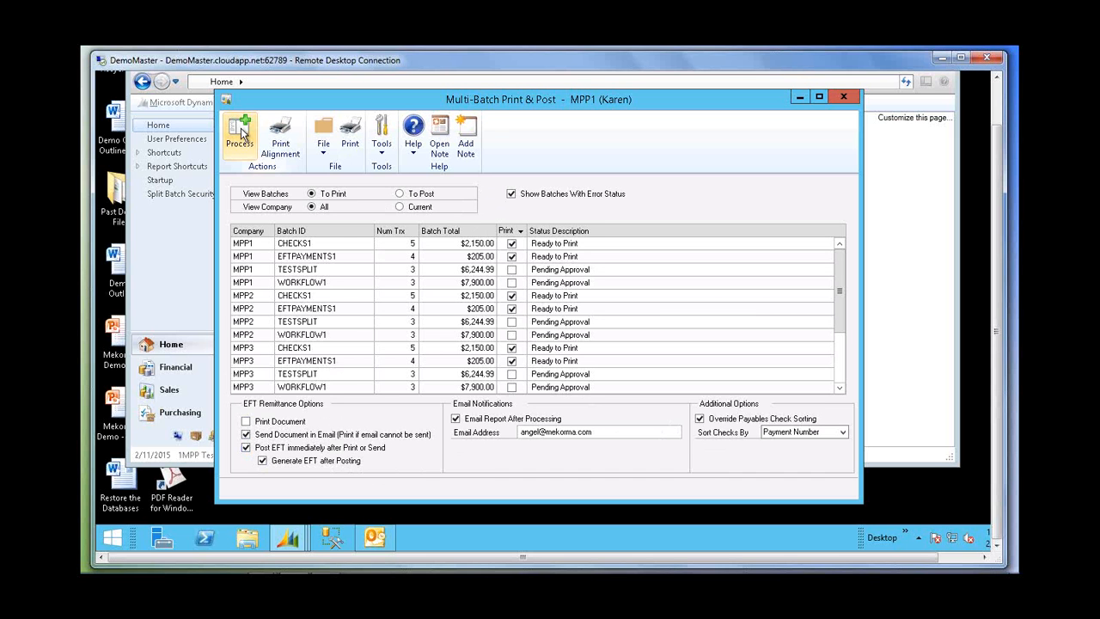
pyautogui.click(511, 195)
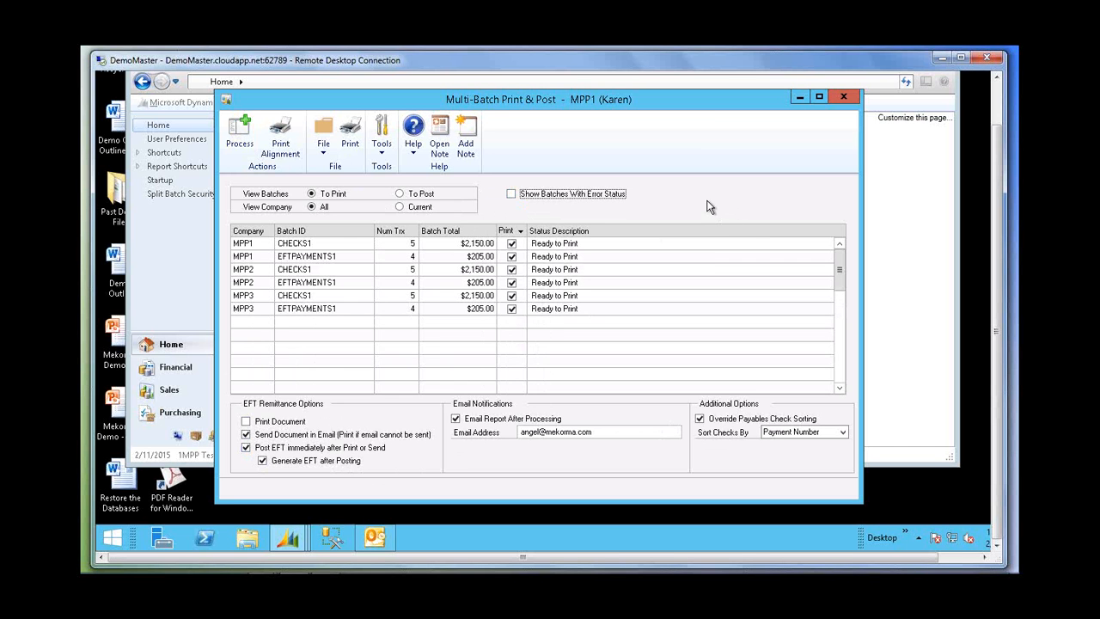
# Process the marked print batches and cancel the printout of the ME Email Exception Report.
pyautogui.click(243, 131)
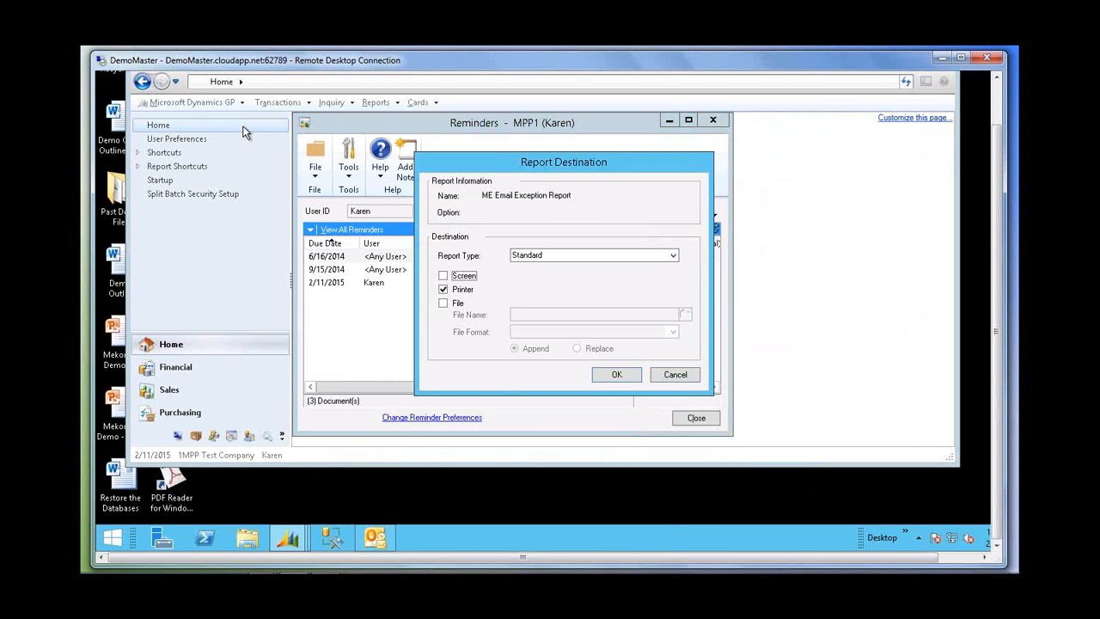
pyautogui.click(625, 375)
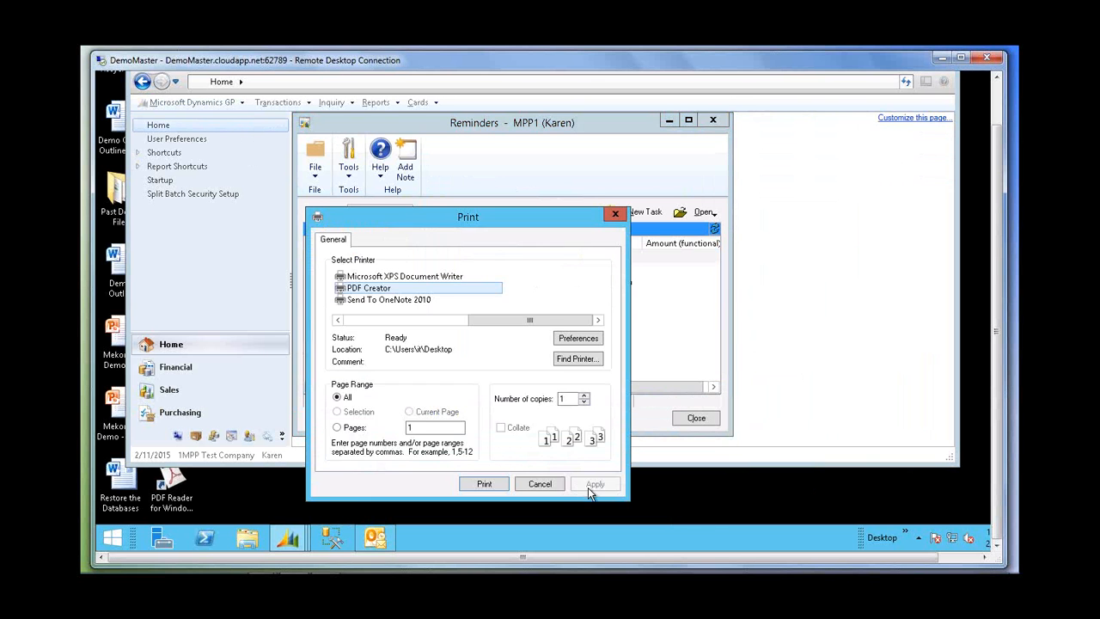
pyautogui.click(541, 484)
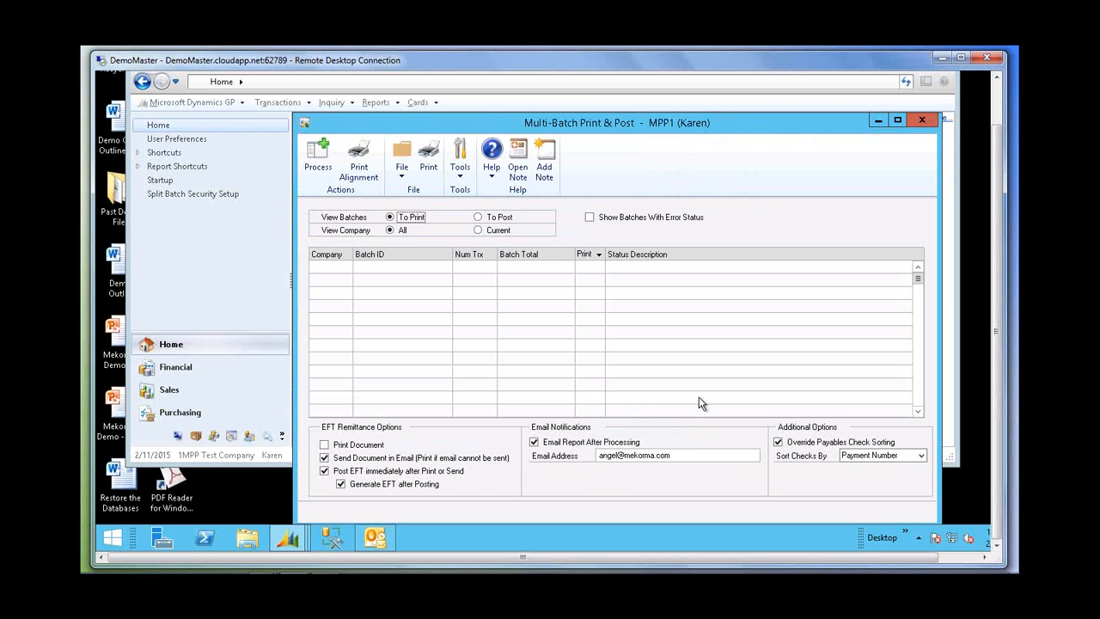
# List the batches to post for all companies in Multi-Batch Print & Post and return to the PowerPoint slide show.
pyautogui.click(478, 219)
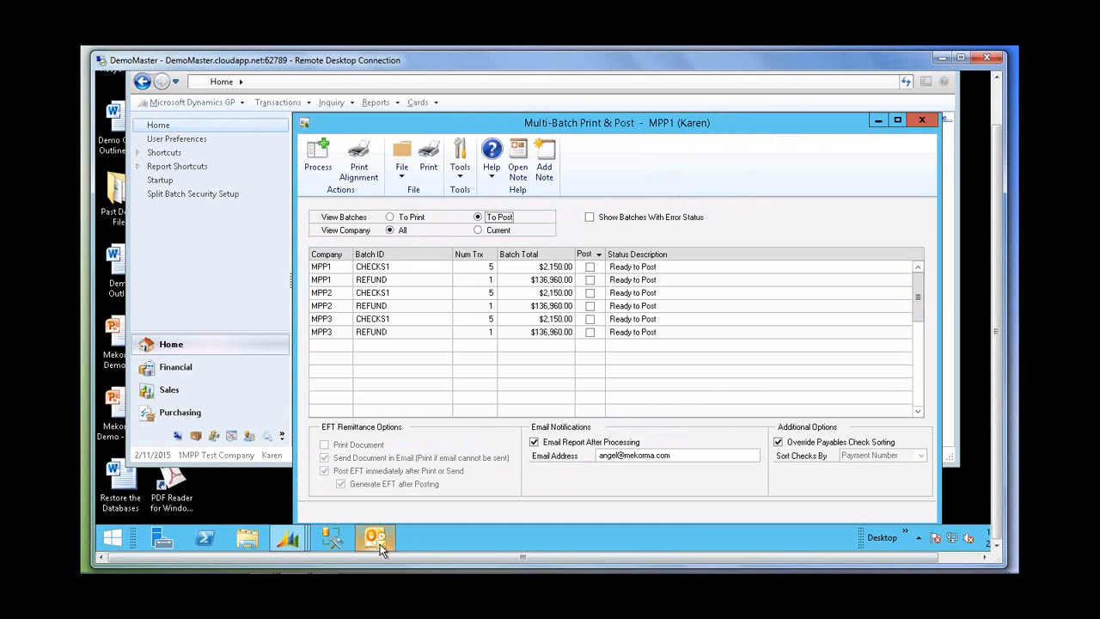
pyautogui.hotkey('alt', 'Tab')
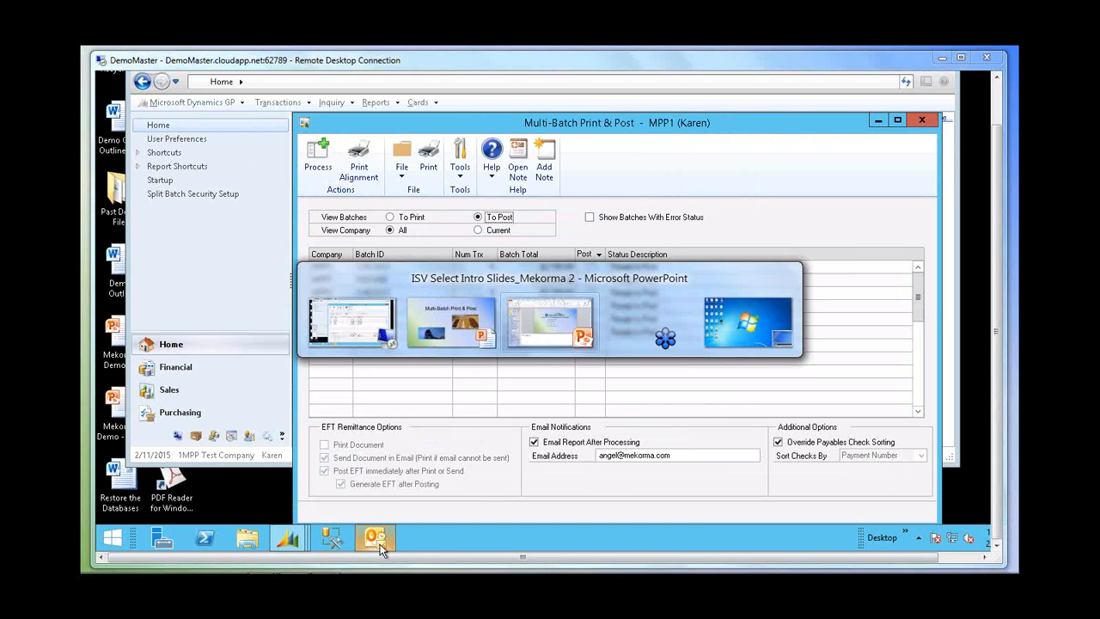
pyautogui.press('Tab')
pyautogui.press('Tab')
pyautogui.press('Tab')
pyautogui.press('Tab')
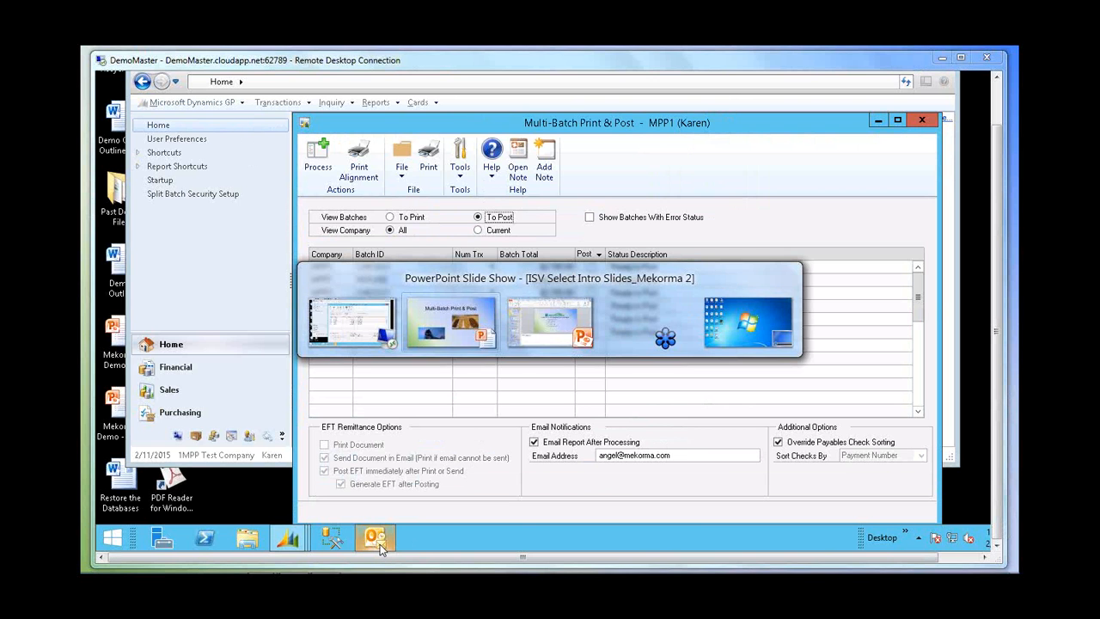
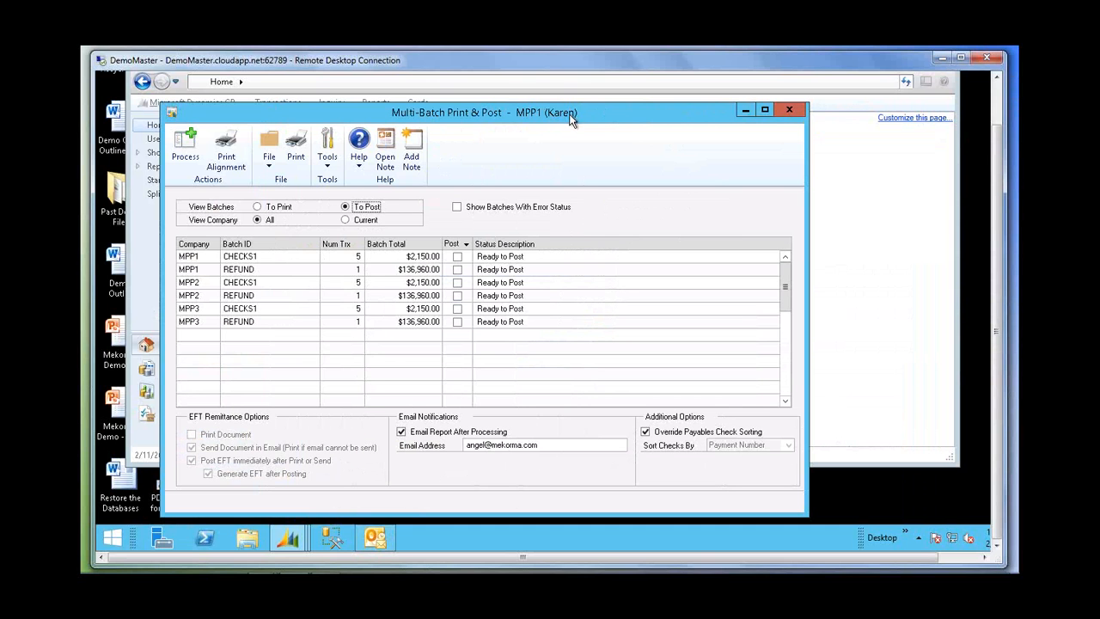
# Switch from Multi-Batch Print & Post to the closing Mekorma contact slide in the PowerPoint slide show.
pyautogui.hotkey('alt', 'Tab')
pyautogui.hotkey('alt', 'Tab')
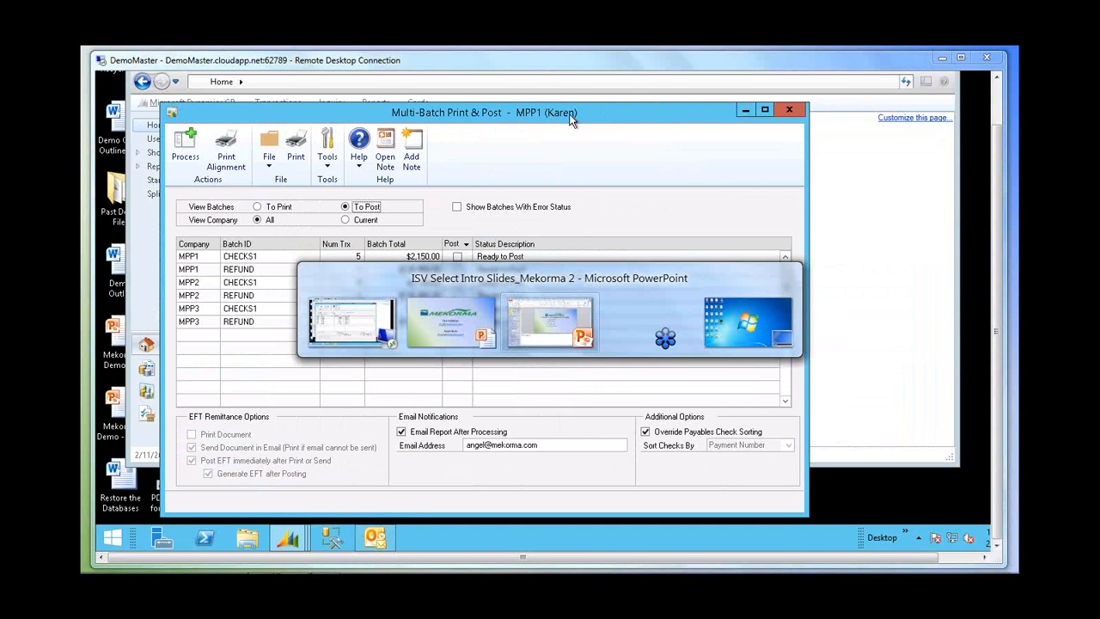
pyautogui.hotkey('alt', 'Tab')
pyautogui.hotkey('alt', 'Tab')
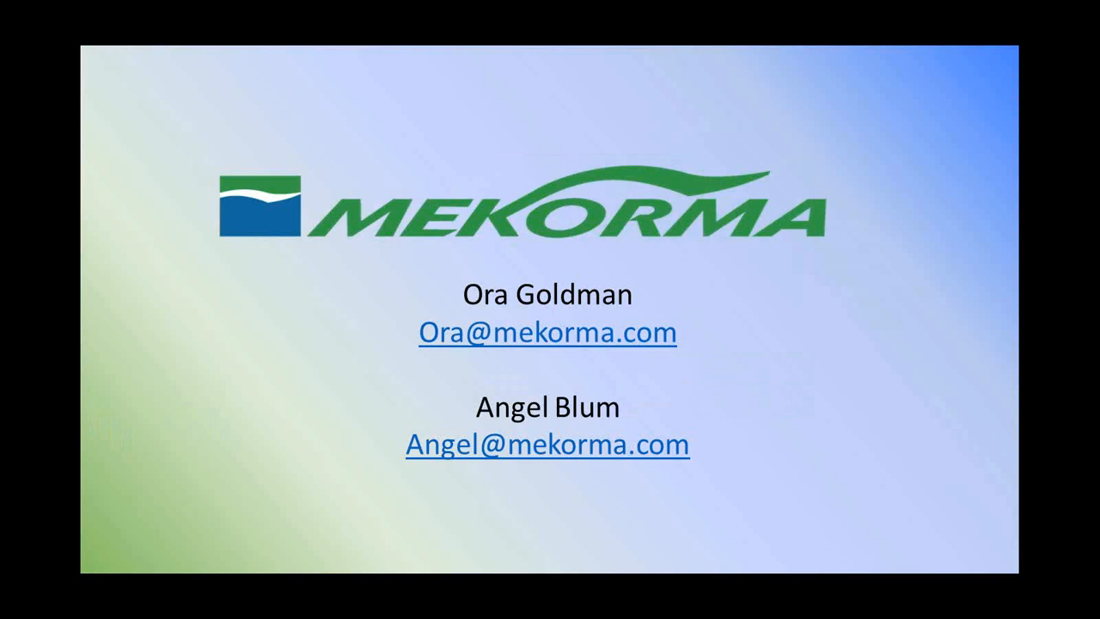